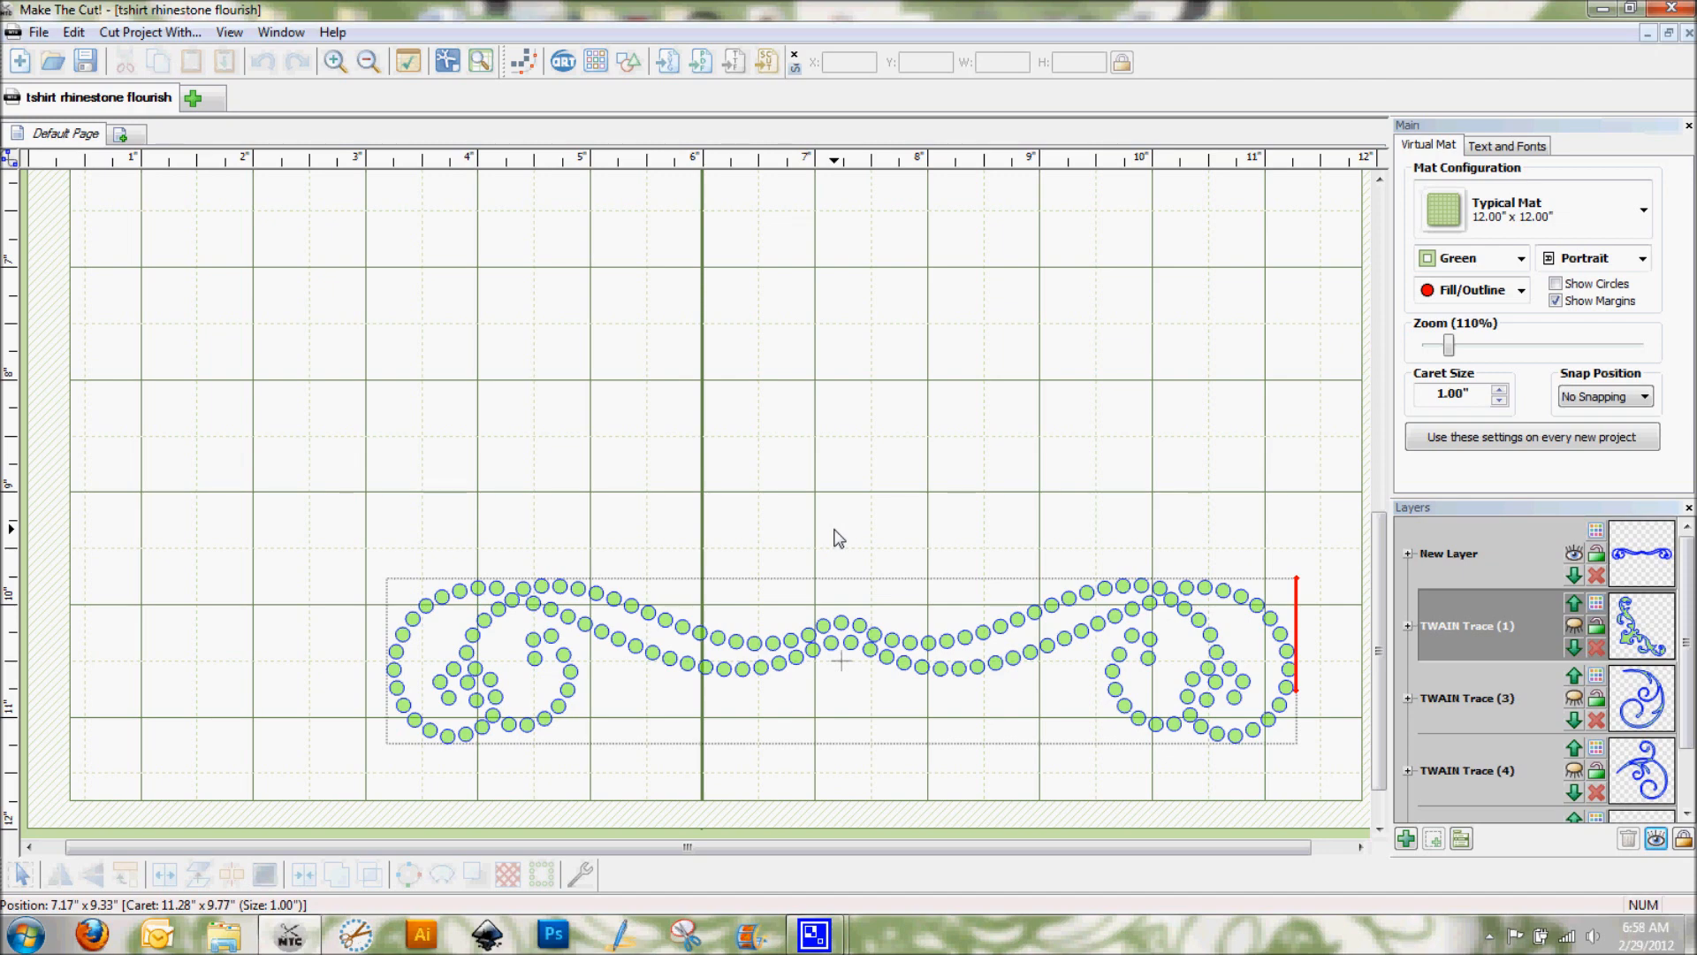
- Create a new project and scan the flourish sheet for tracing from the EPSON Artisan TWAIN scanner in black and white
{"action": "left_click", "coordinate": [192, 99]}
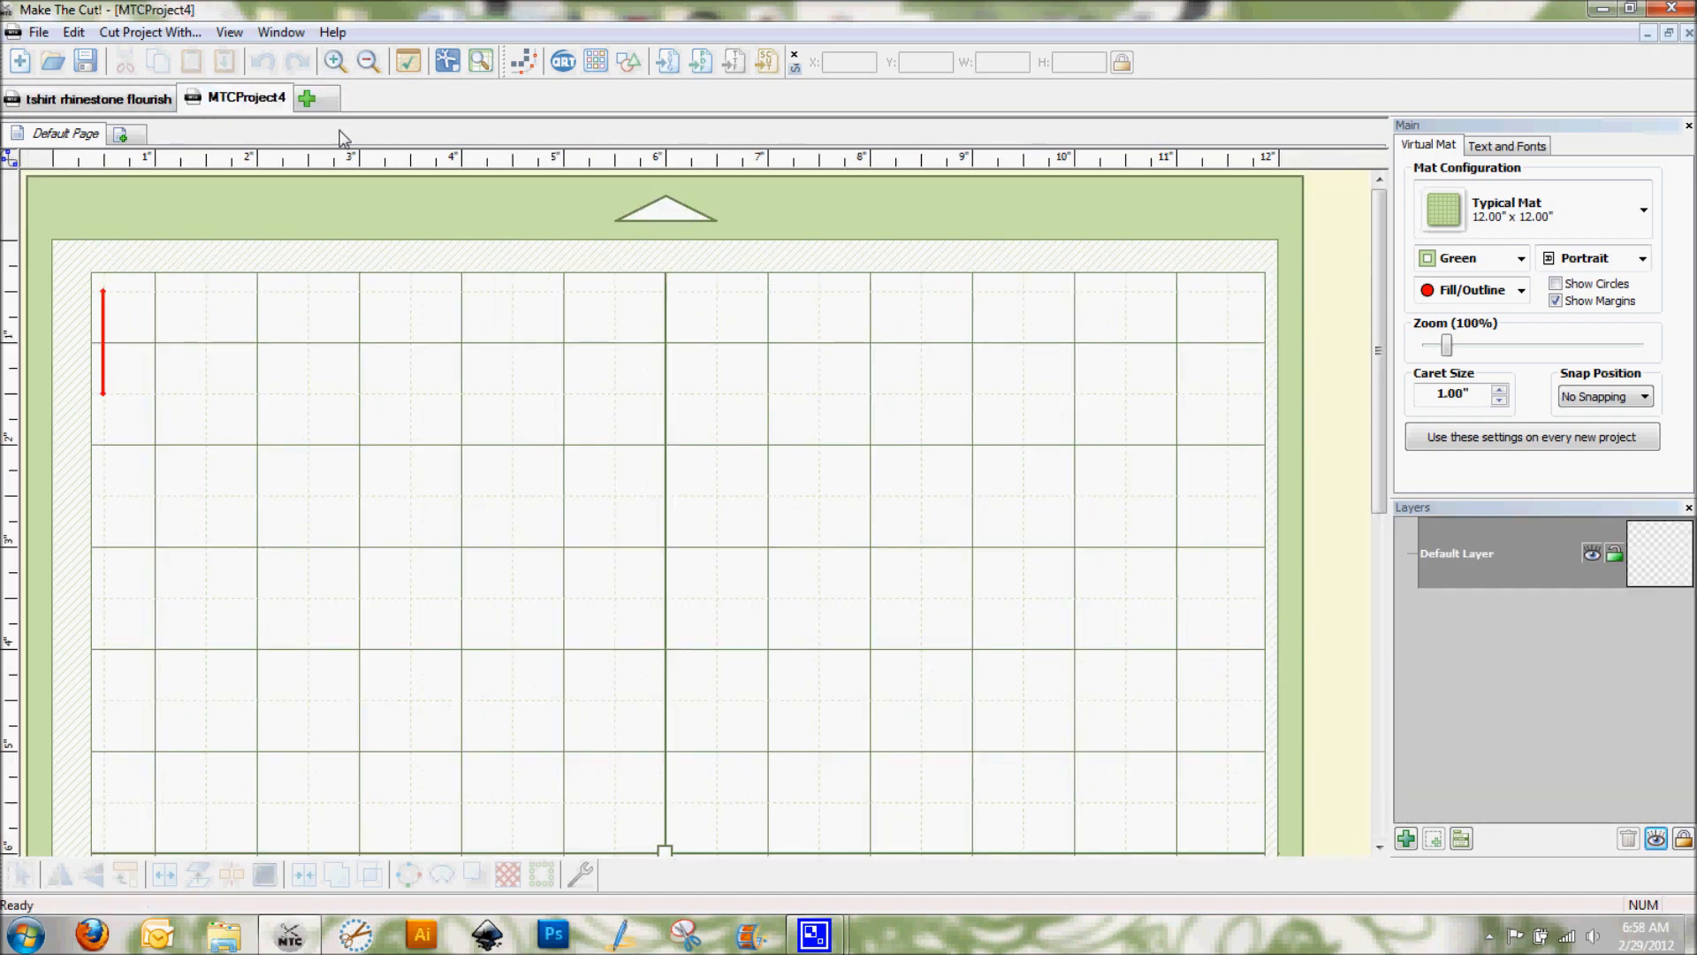
{"action": "left_click", "coordinate": [532, 71]}
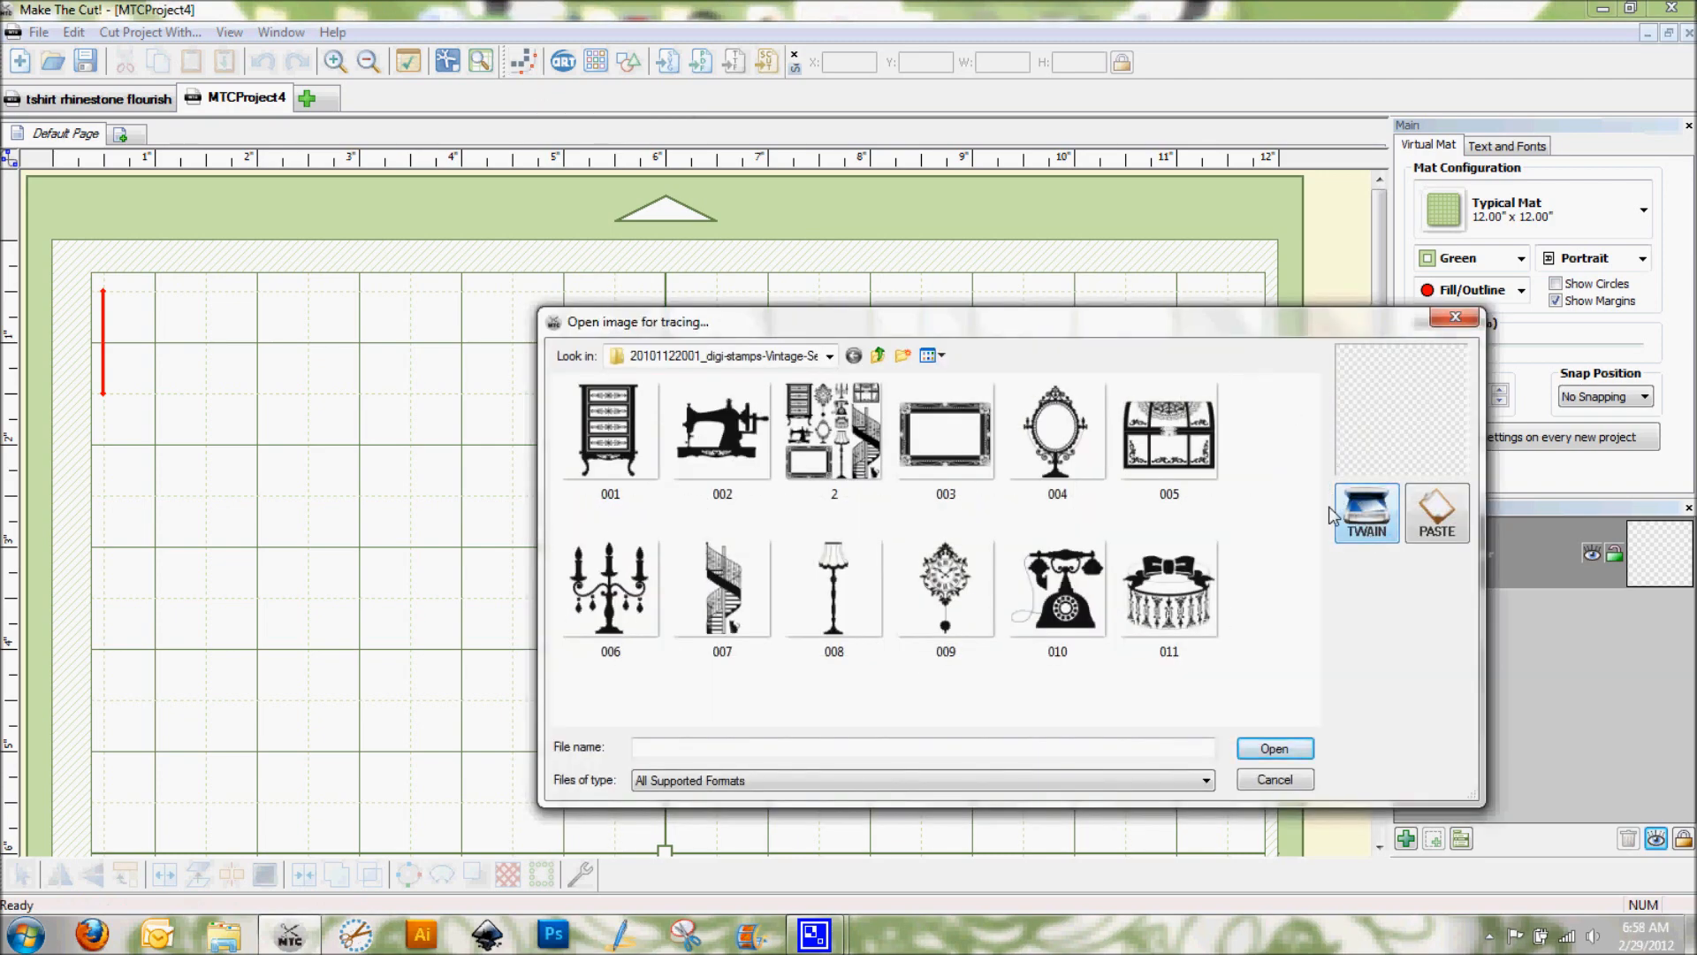
{"action": "left_click", "coordinate": [1374, 529]}
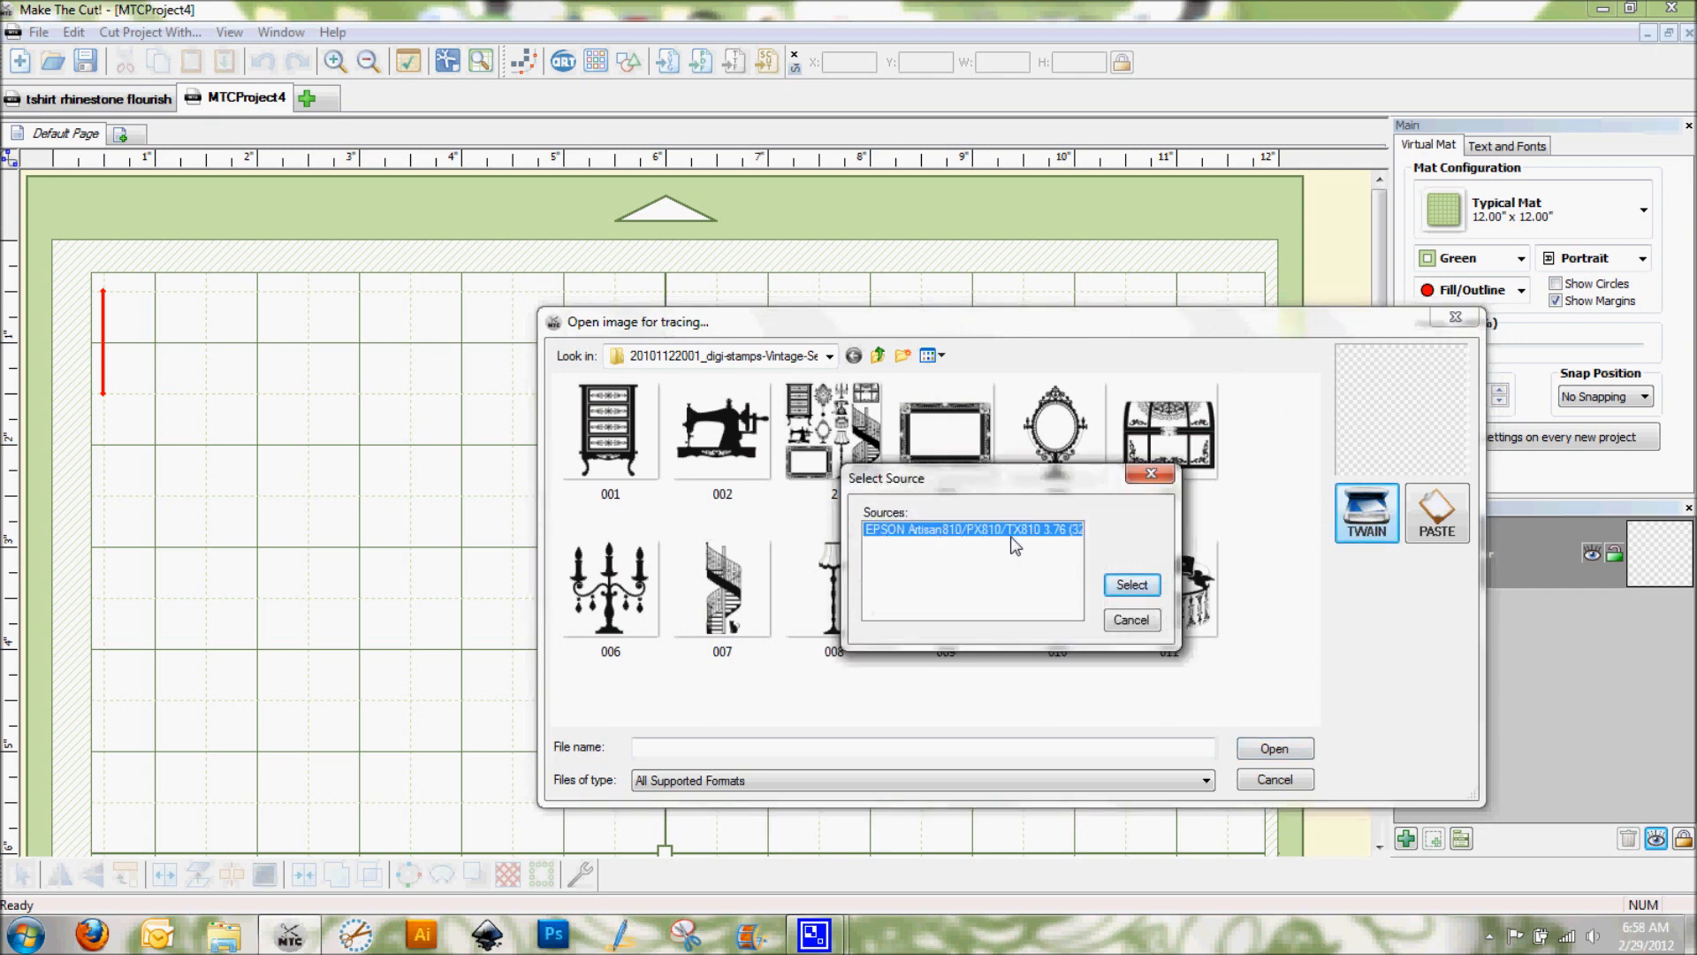
{"action": "left_click", "coordinate": [1123, 586]}
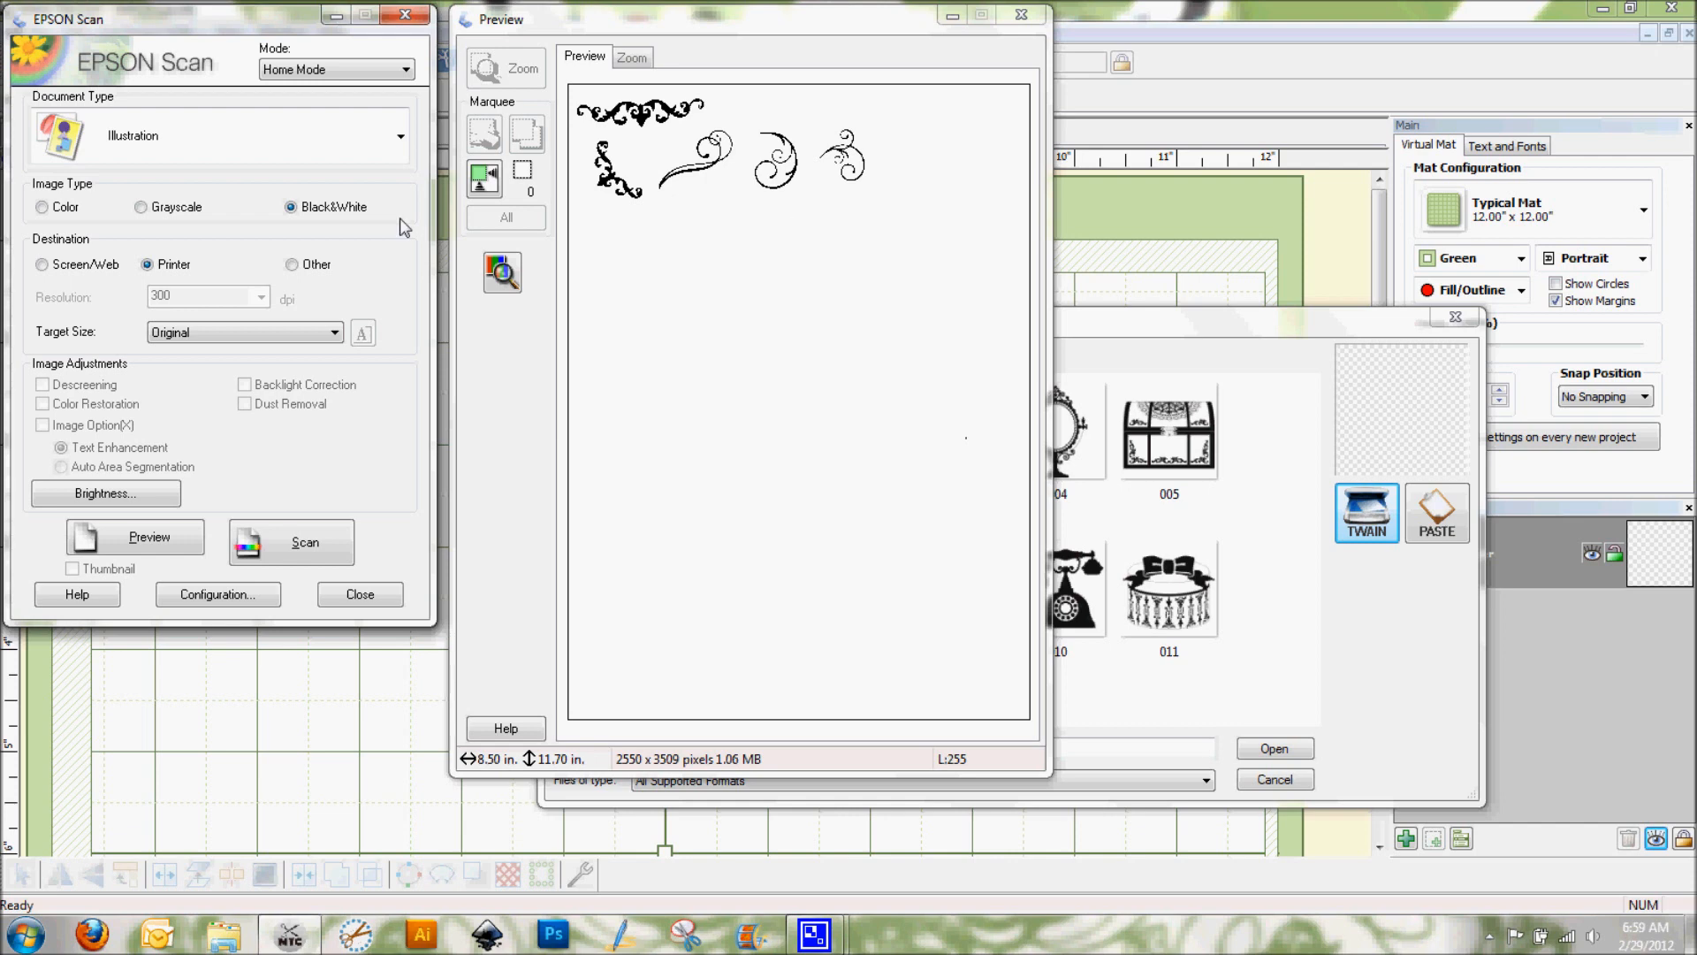
{"action": "left_click", "coordinate": [281, 546]}
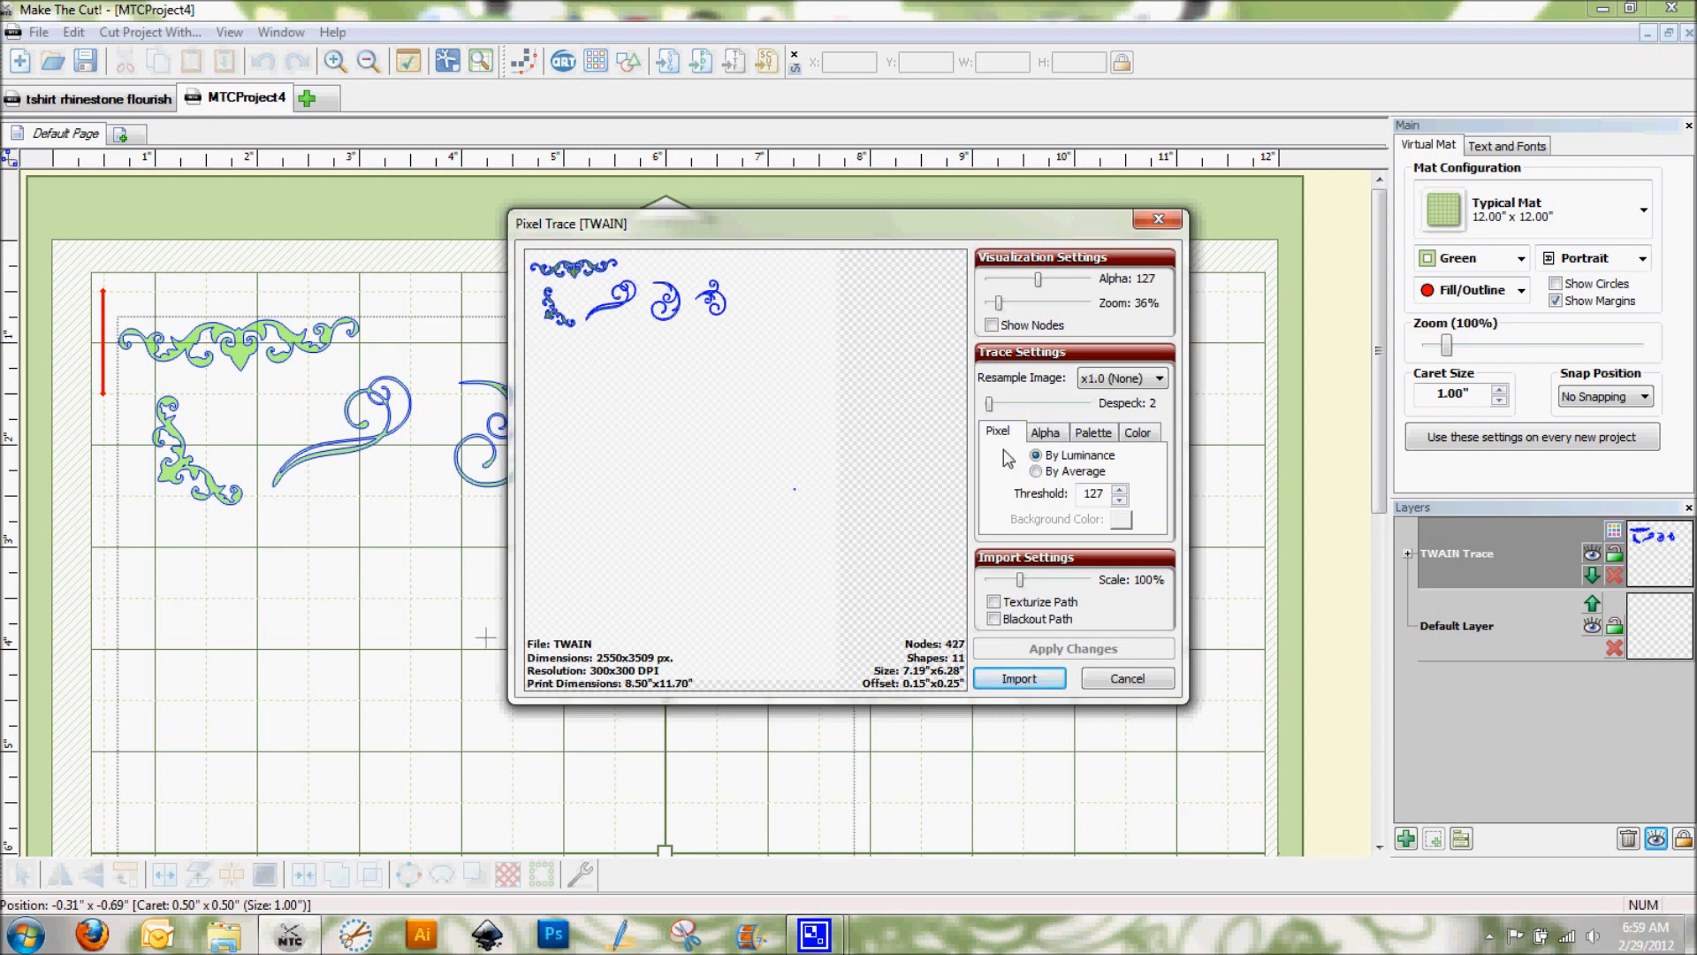
- Import the pixel trace of the scanned flourishes onto the mat at 100% scale with a threshold of 127
{"action": "mouse_move", "coordinate": [742, 226]}
{"action": "left_mouse_down"}
{"action": "mouse_move", "coordinate": [1072, 293]}
{"action": "mouse_move", "coordinate": [986, 240]}
{"action": "left_mouse_up"}
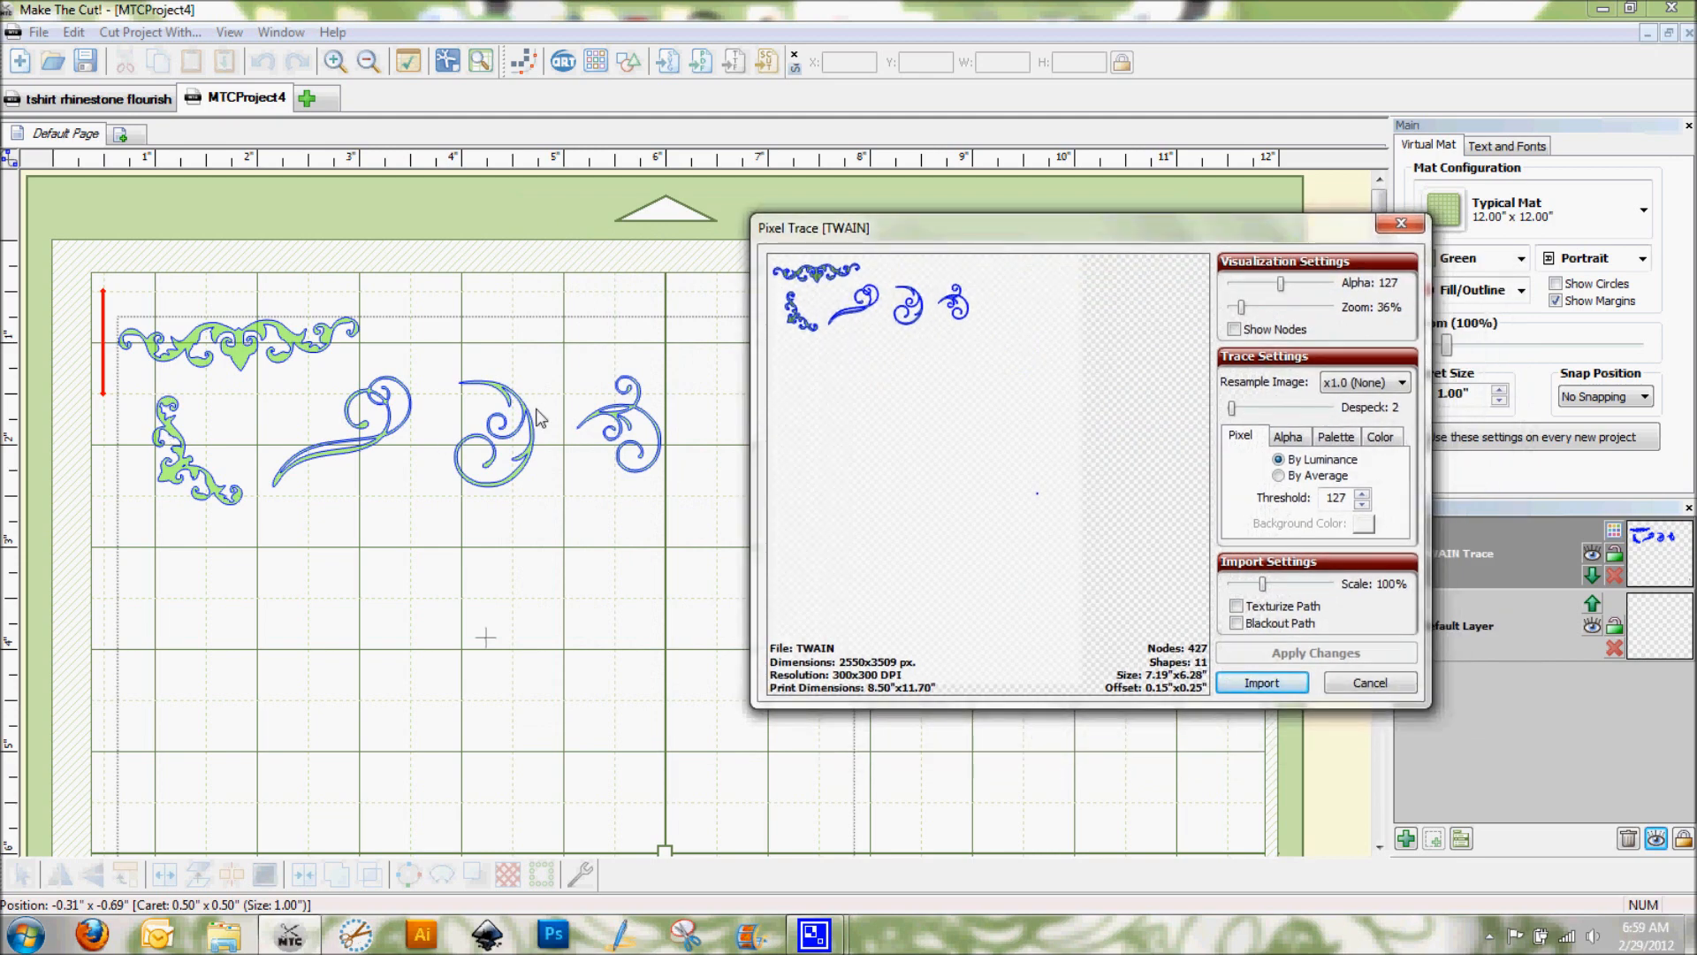
{"action": "mouse_move", "coordinate": [1061, 232]}
{"action": "left_mouse_down"}
{"action": "mouse_move", "coordinate": [957, 227]}
{"action": "mouse_move", "coordinate": [930, 207]}
{"action": "left_mouse_up"}
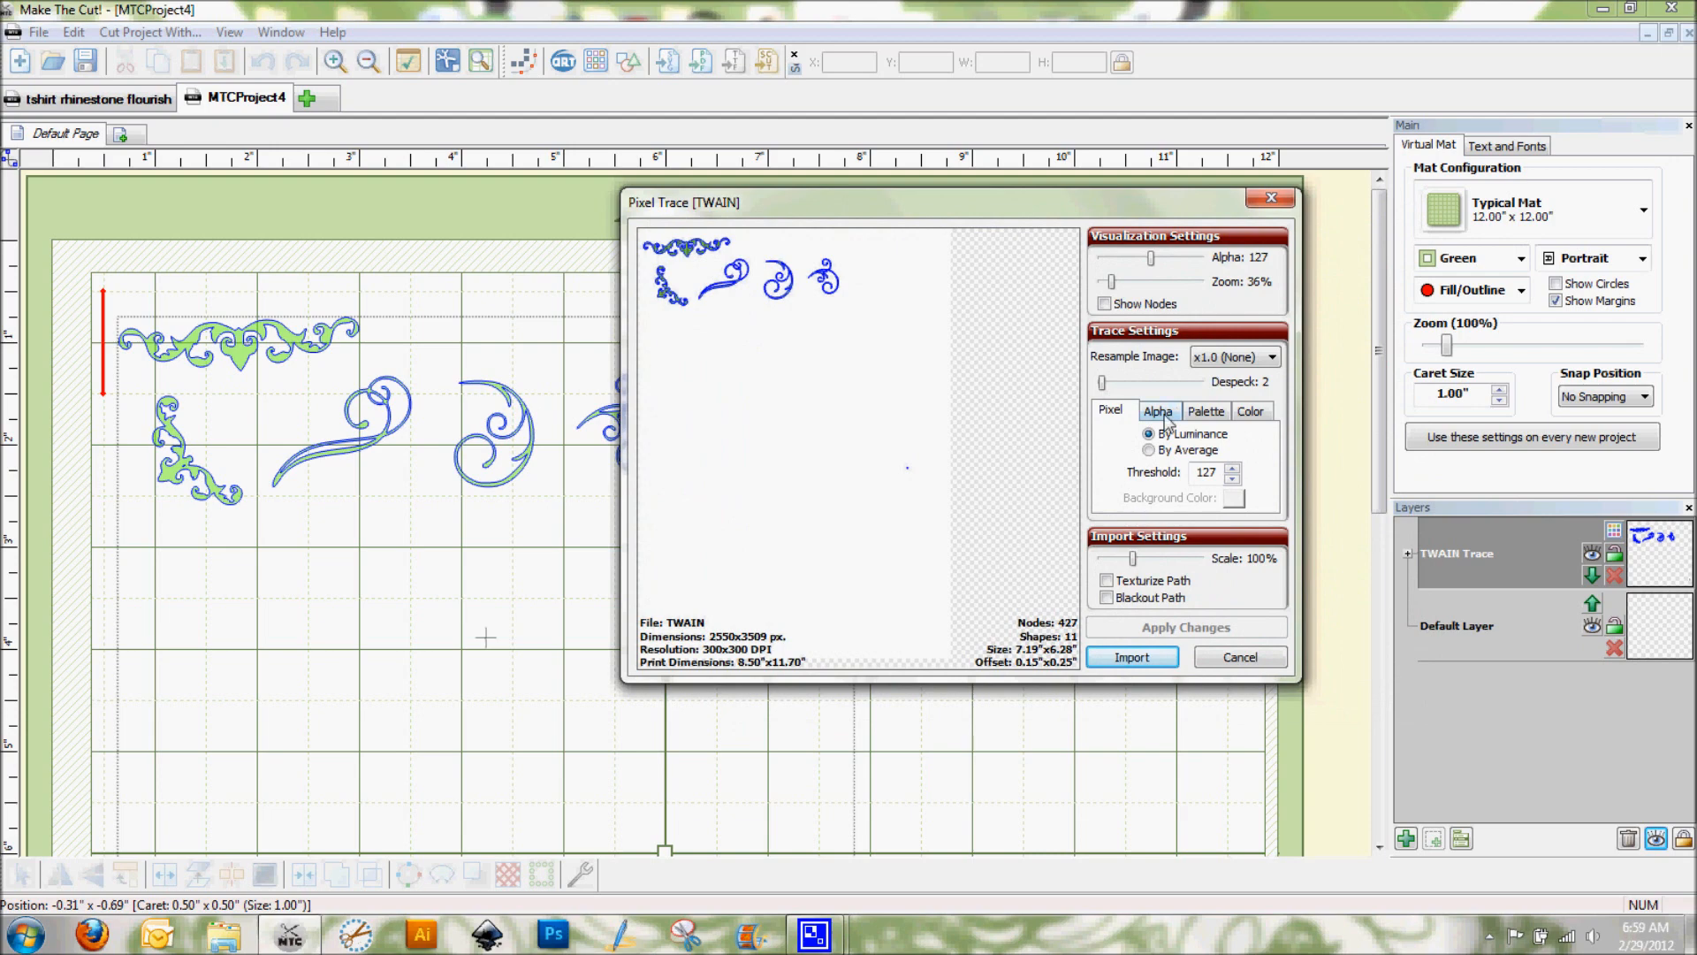
{"action": "left_click", "coordinate": [1125, 660]}
{"action": "left_click", "coordinate": [1119, 513]}
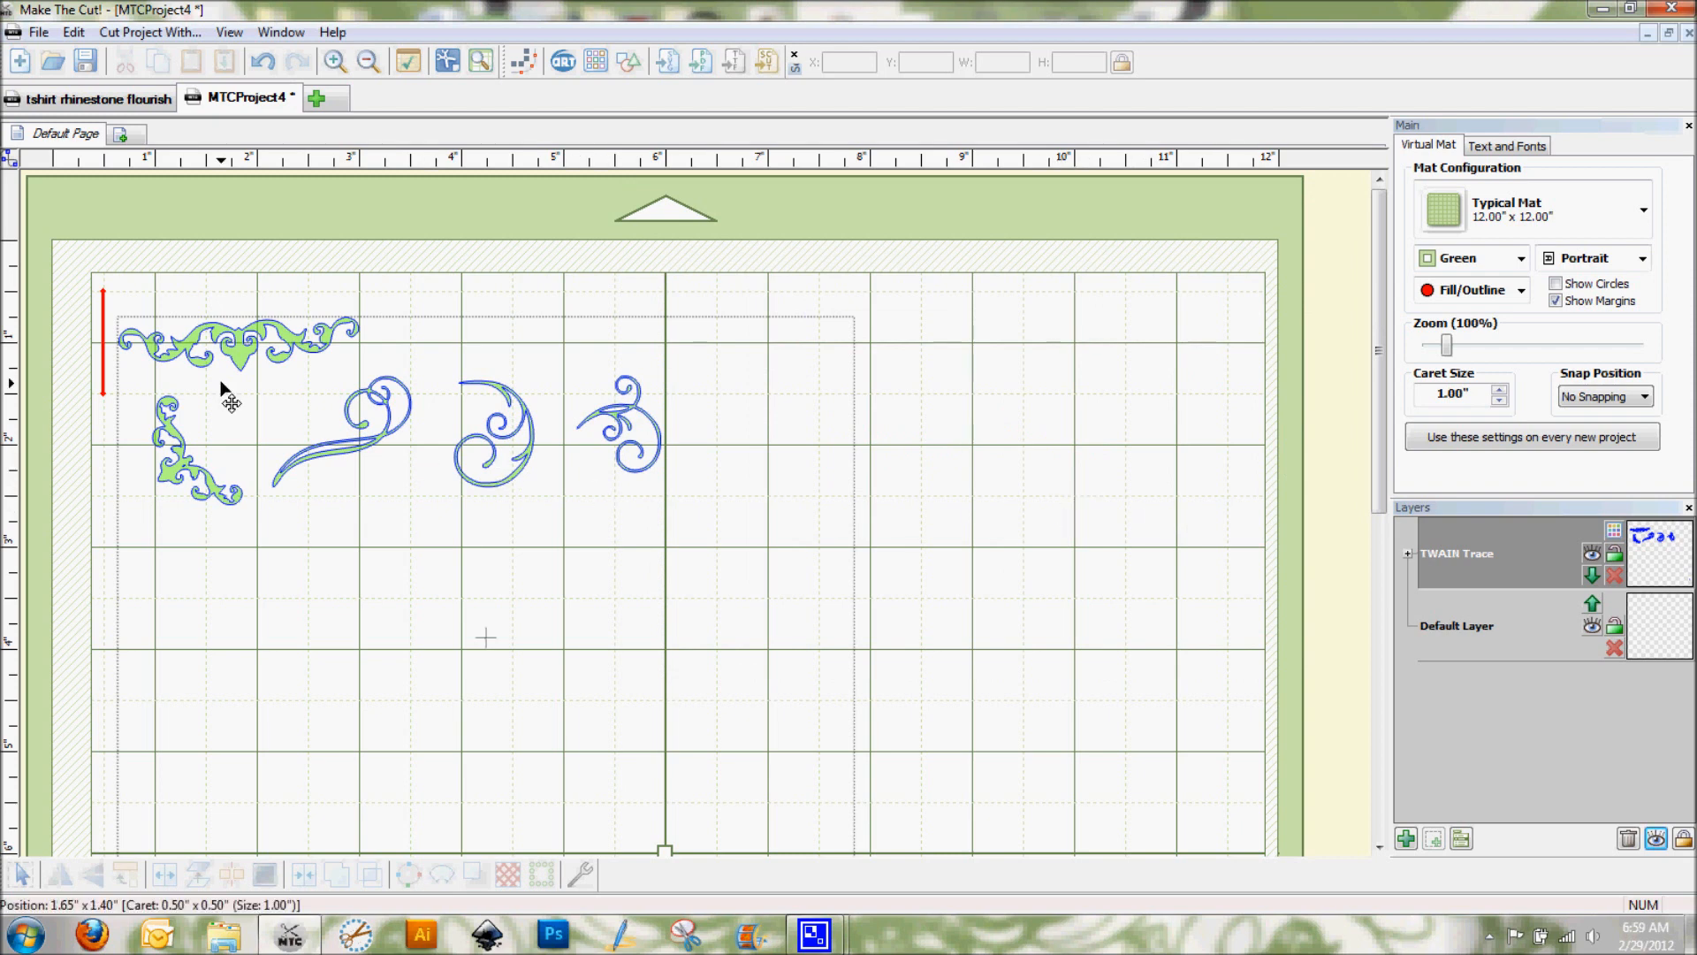
- Split the imported trace into separate flourish shapes and deselect them
{"action": "left_click", "coordinate": [435, 401]}
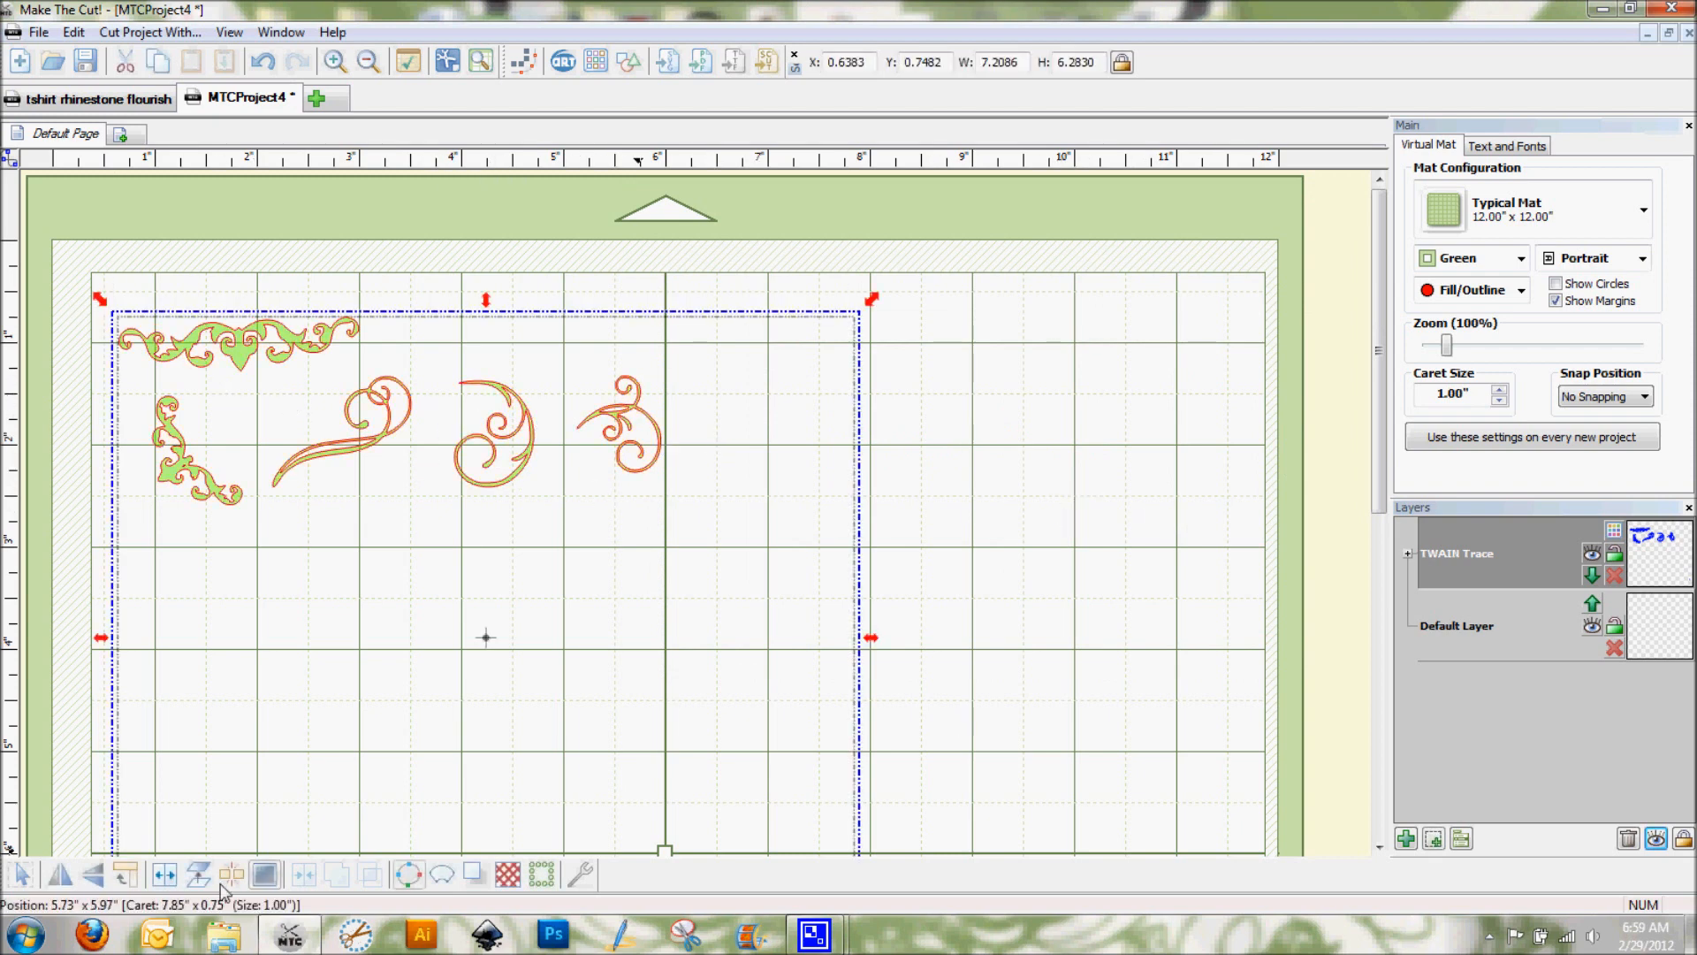
{"action": "left_click", "coordinate": [162, 877]}
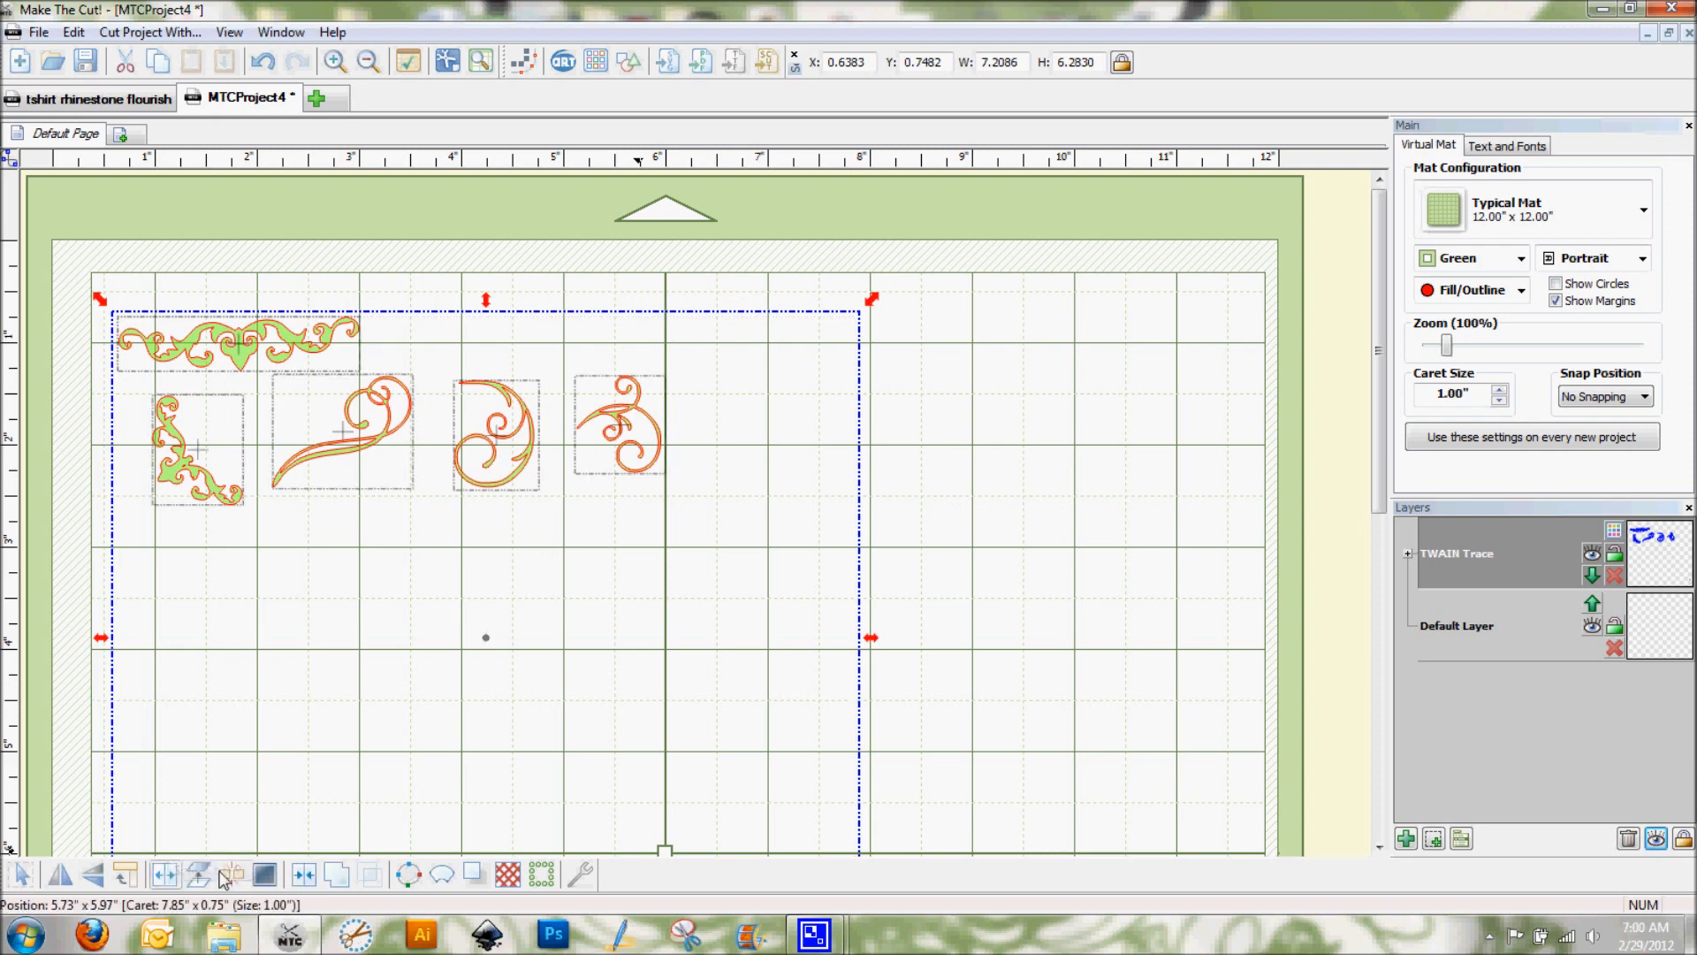
{"action": "left_click", "coordinate": [853, 366]}
{"action": "left_click", "coordinate": [333, 430]}
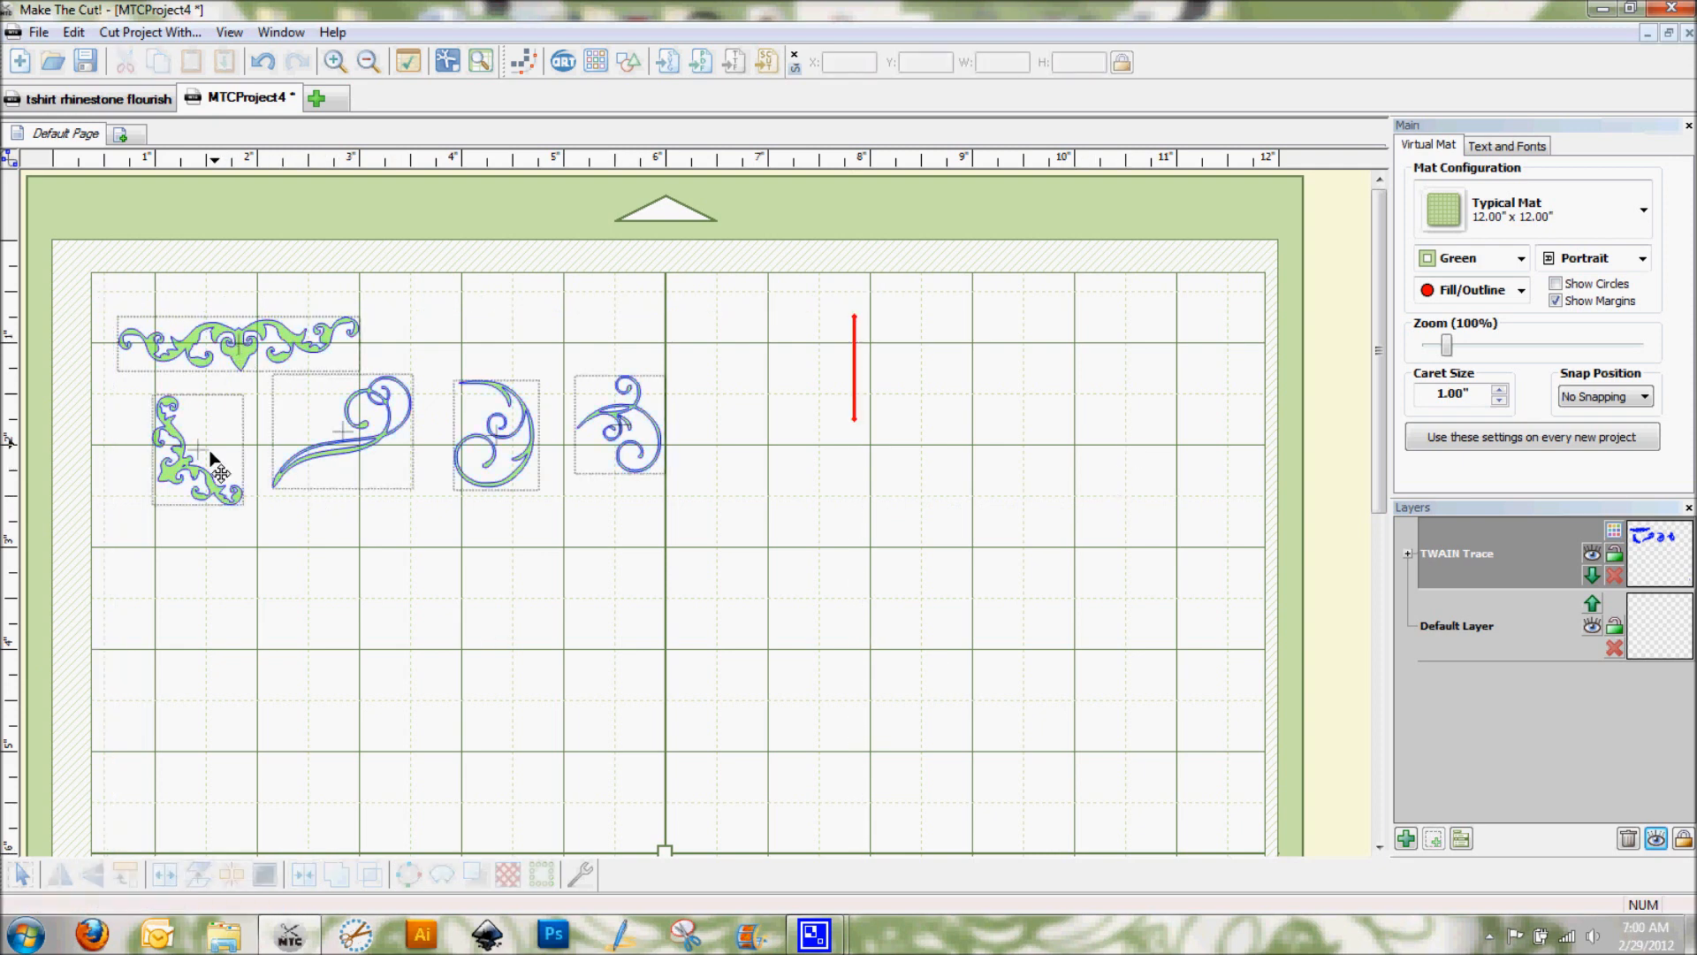
- Put the long swirl flourish beside the corner ornament on its own new layer and hide the TWAIN Trace layer
{"action": "left_click", "coordinate": [370, 449]}
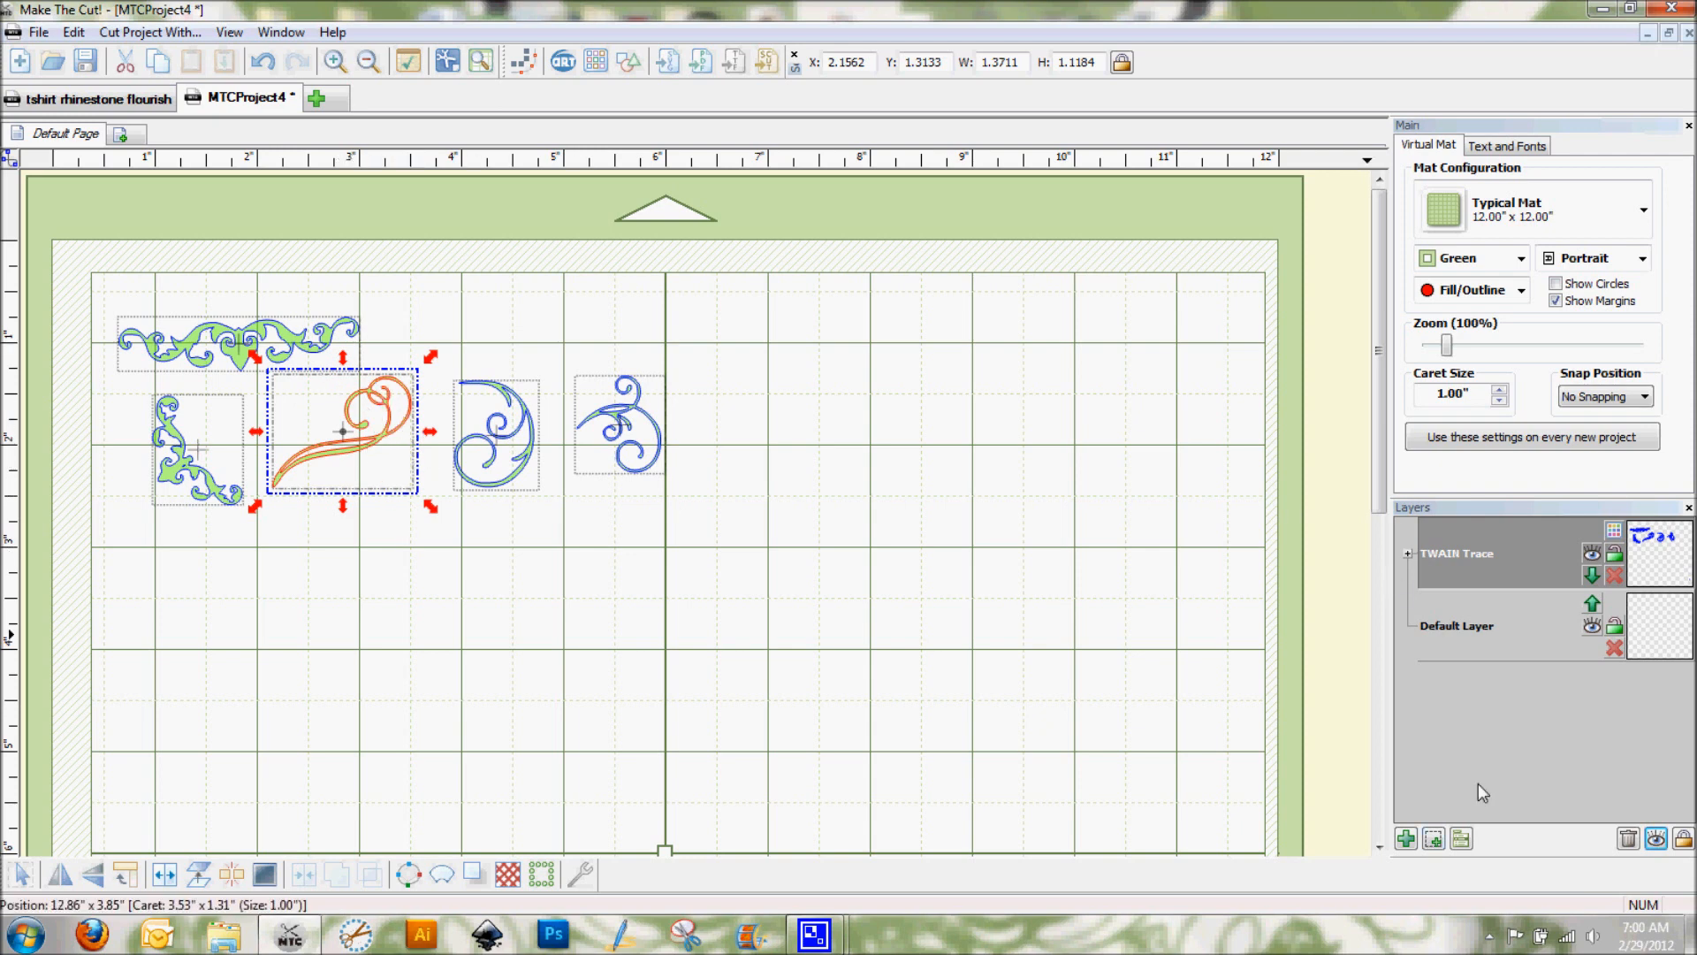
{"action": "left_click", "coordinate": [1435, 837]}
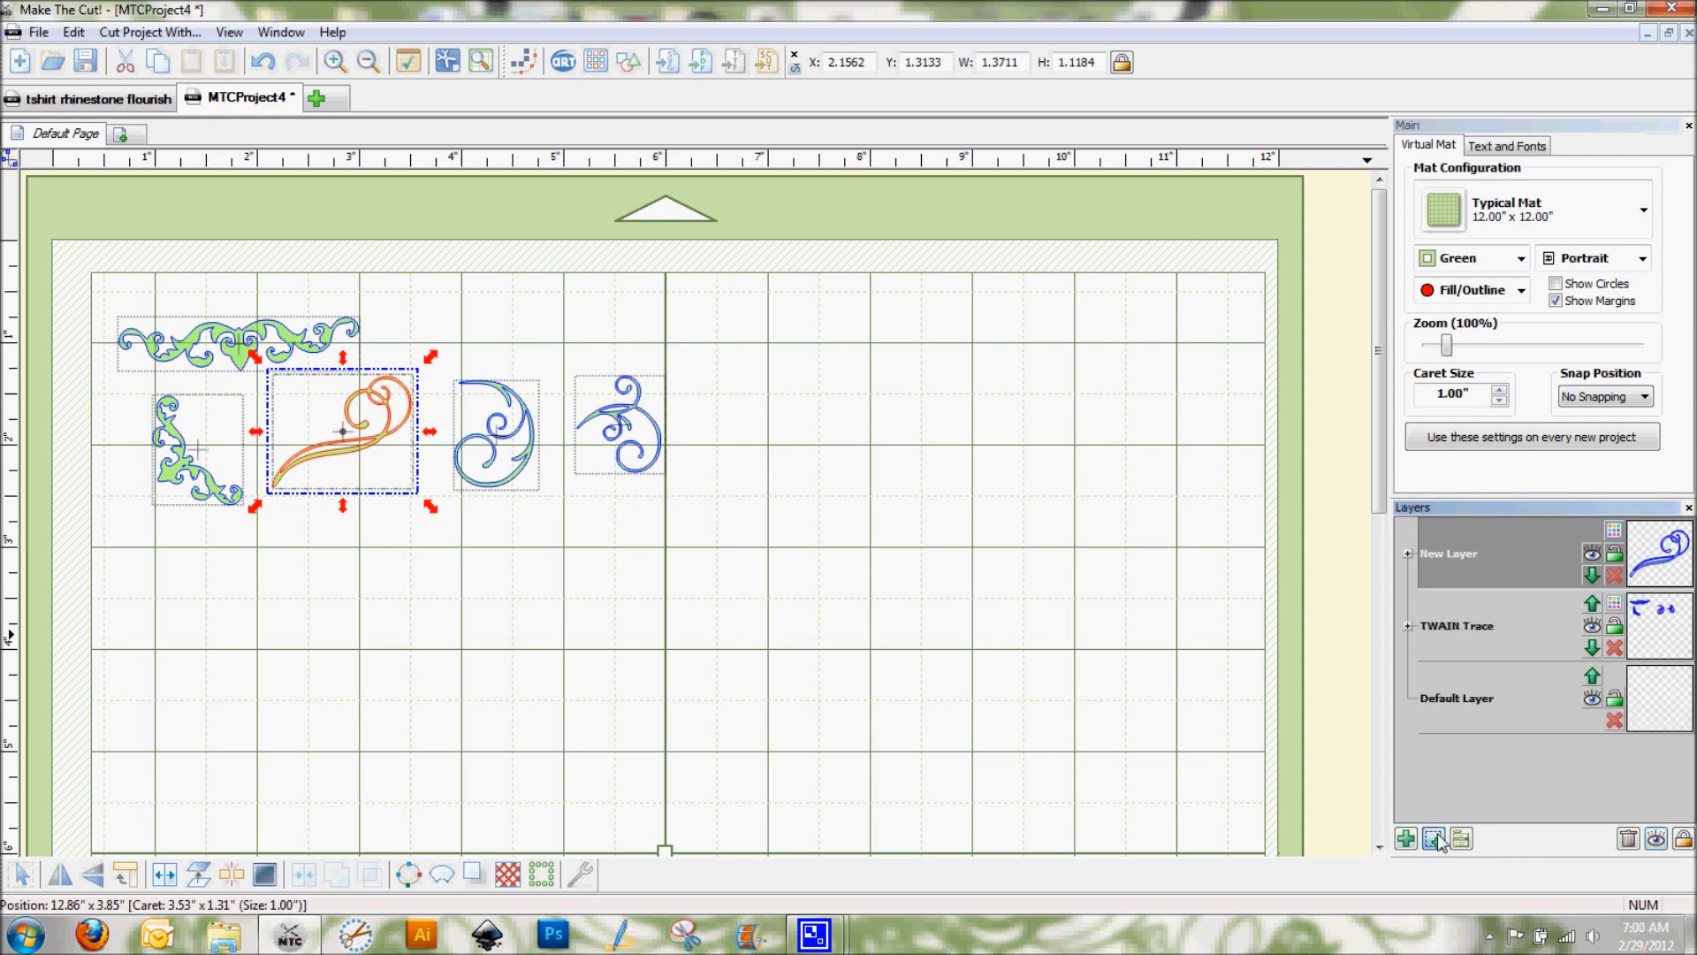
{"action": "left_click", "coordinate": [1591, 625]}
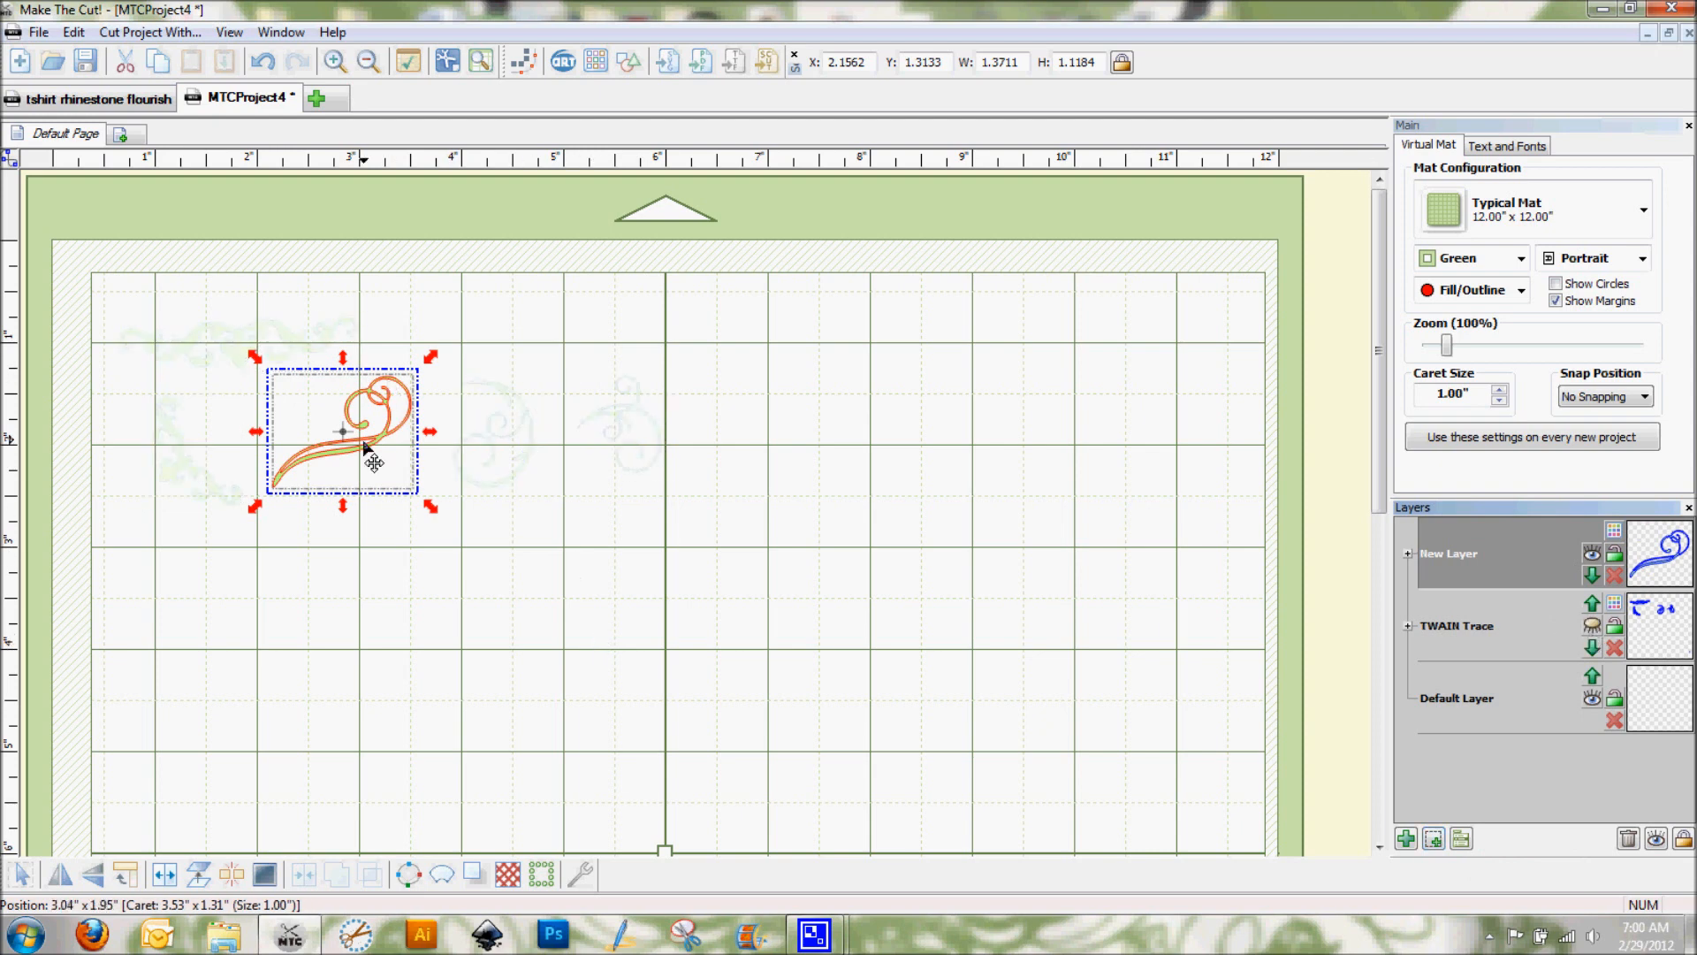
- Move the swirl flourish to an empty mat area, rotate it to lie horizontally and enlarge it to about 4.12 by 1.45 inches
{"action": "left_click_drag", "start_coordinate": [364, 446], "coordinate": [493, 607]}
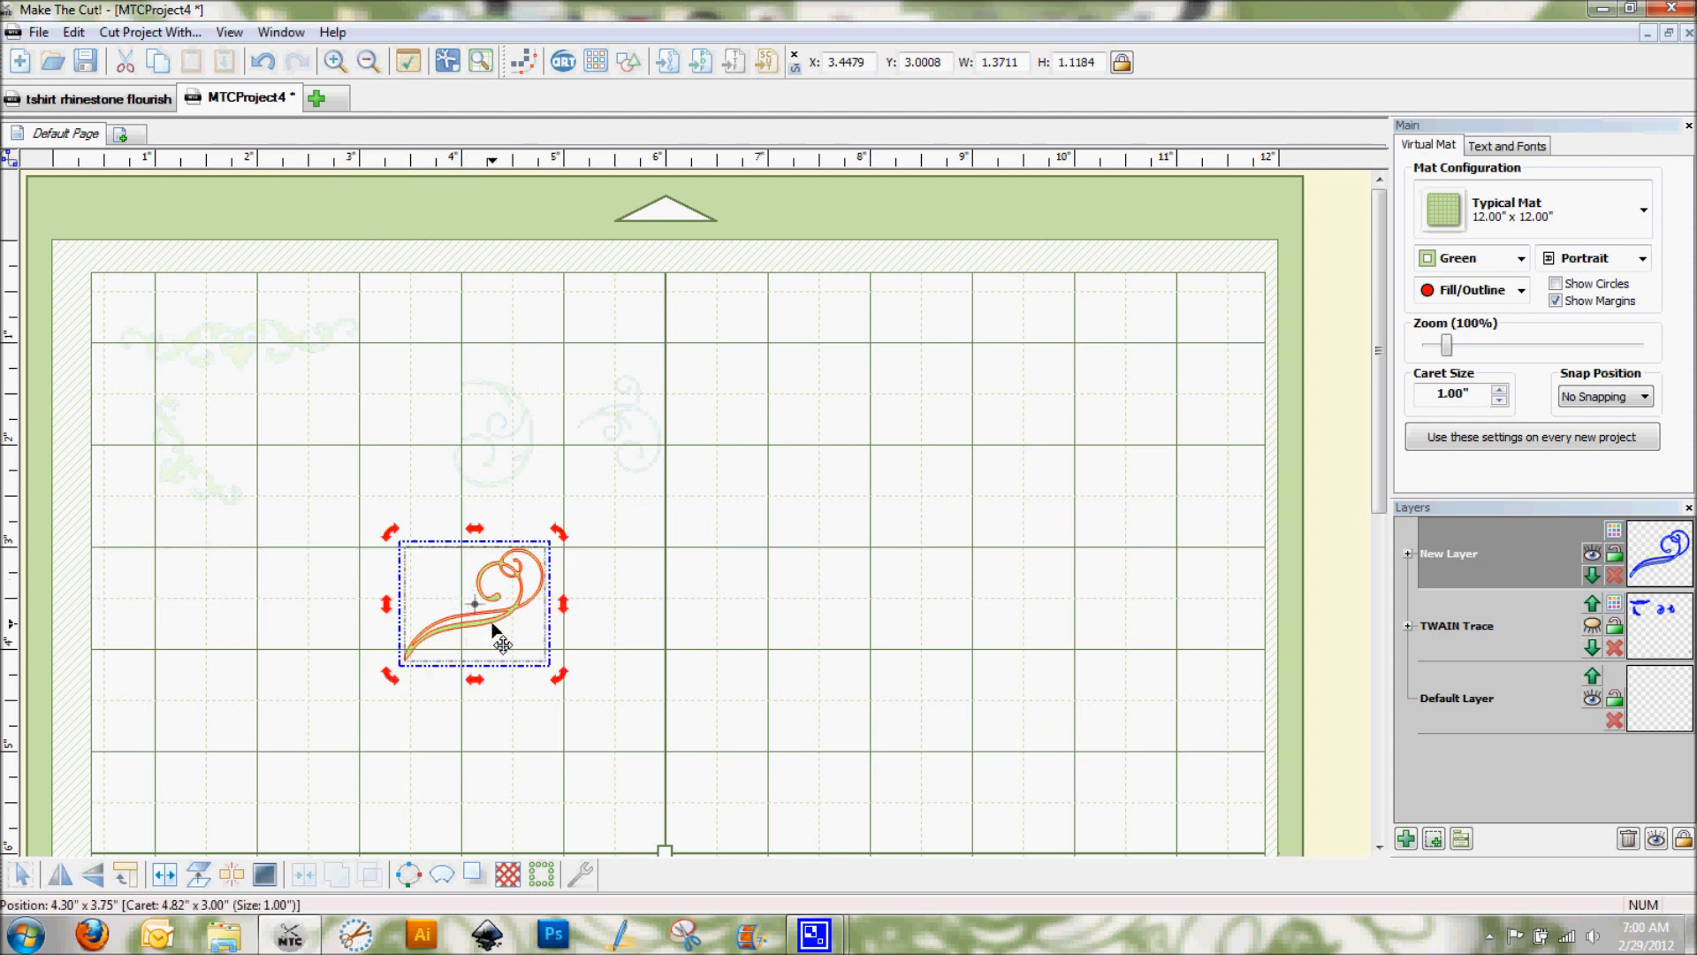
{"action": "left_click_drag", "start_coordinate": [562, 537], "coordinate": [570, 606]}
{"action": "left_click", "coordinate": [472, 633]}
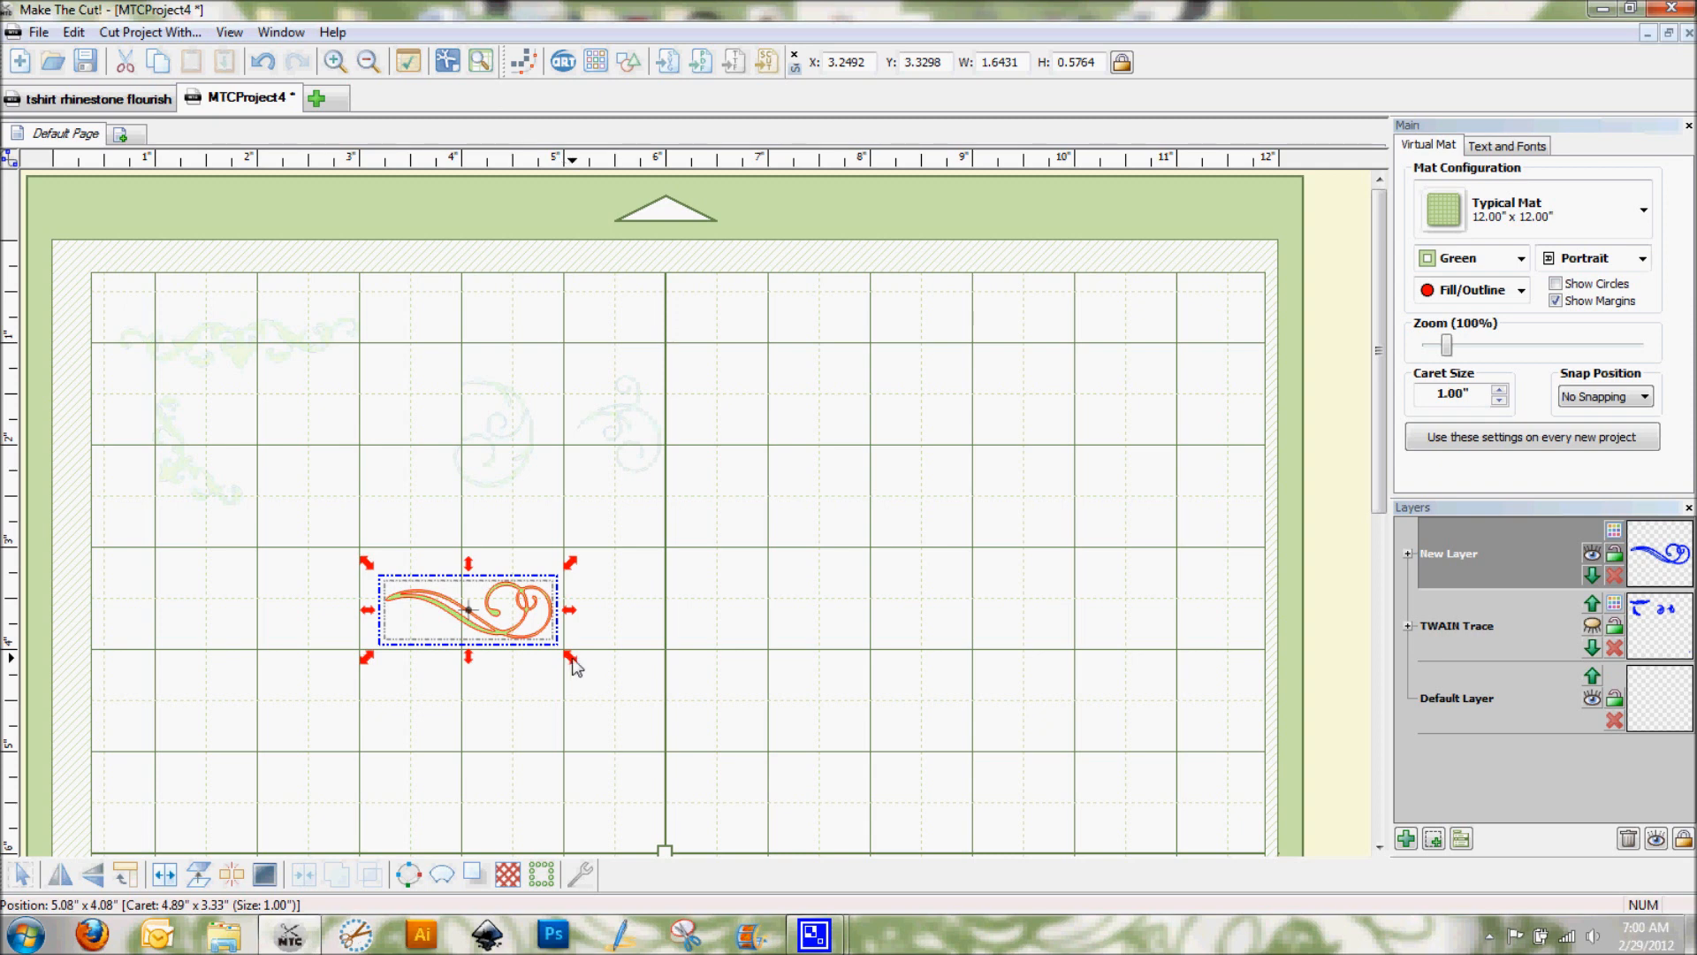
{"action": "left_click_drag", "start_coordinate": [571, 658], "coordinate": [844, 783]}
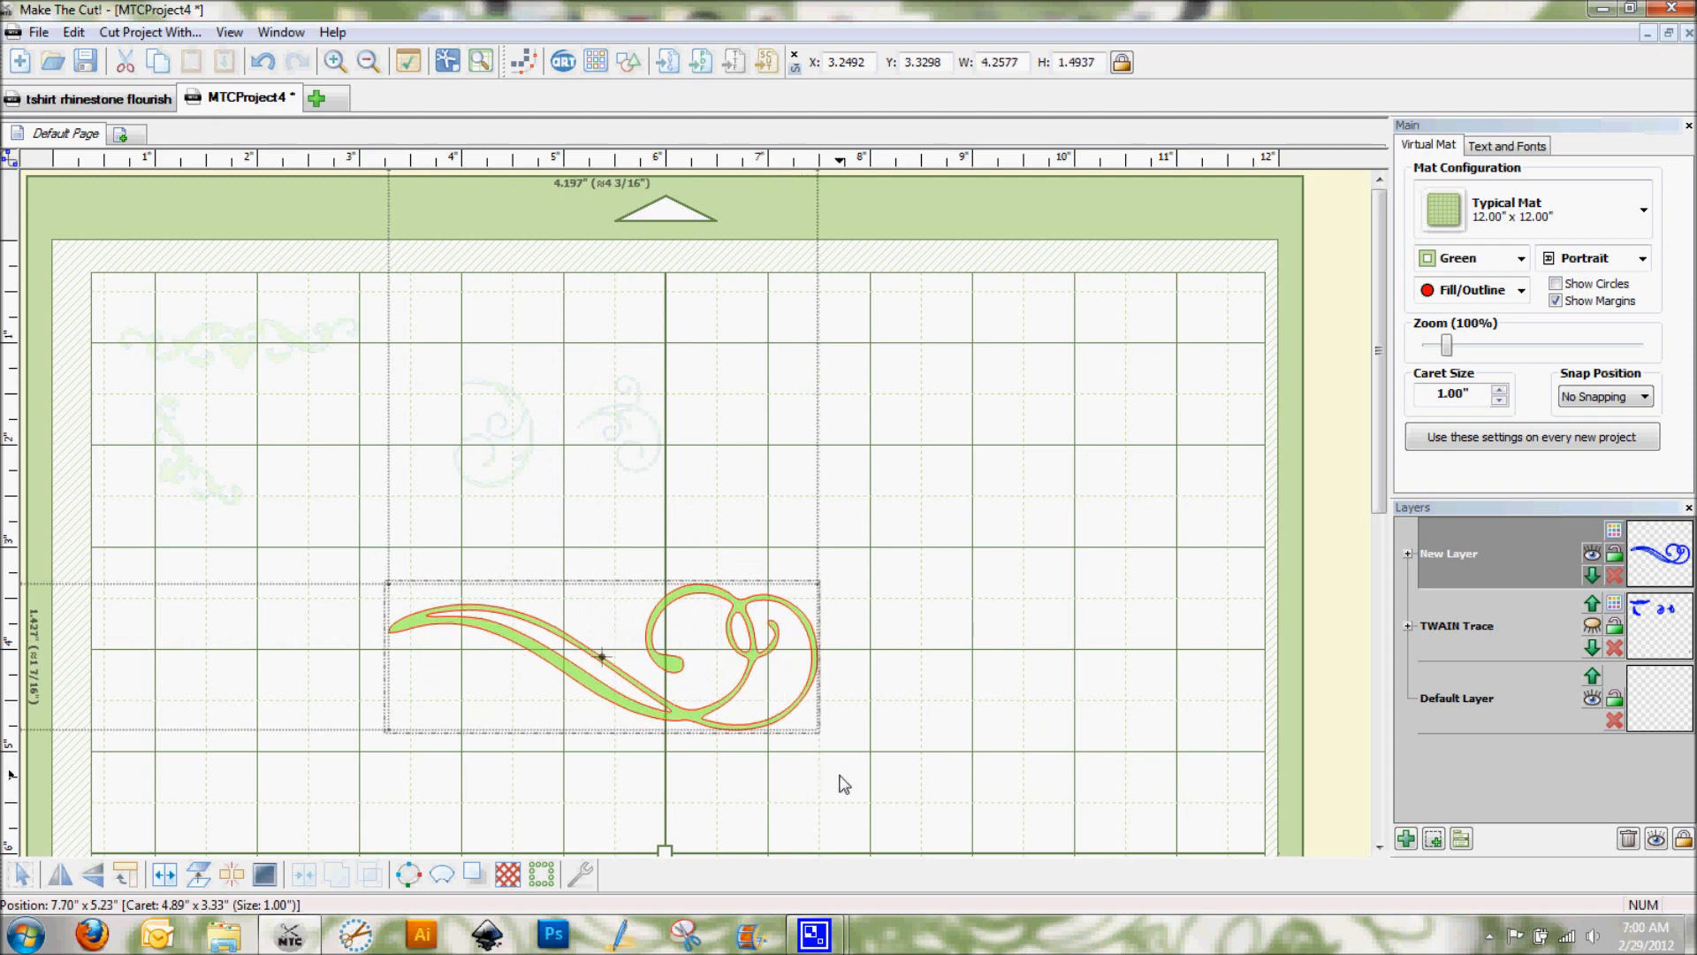
{"action": "left_click_drag", "start_coordinate": [828, 773], "coordinate": [826, 774]}
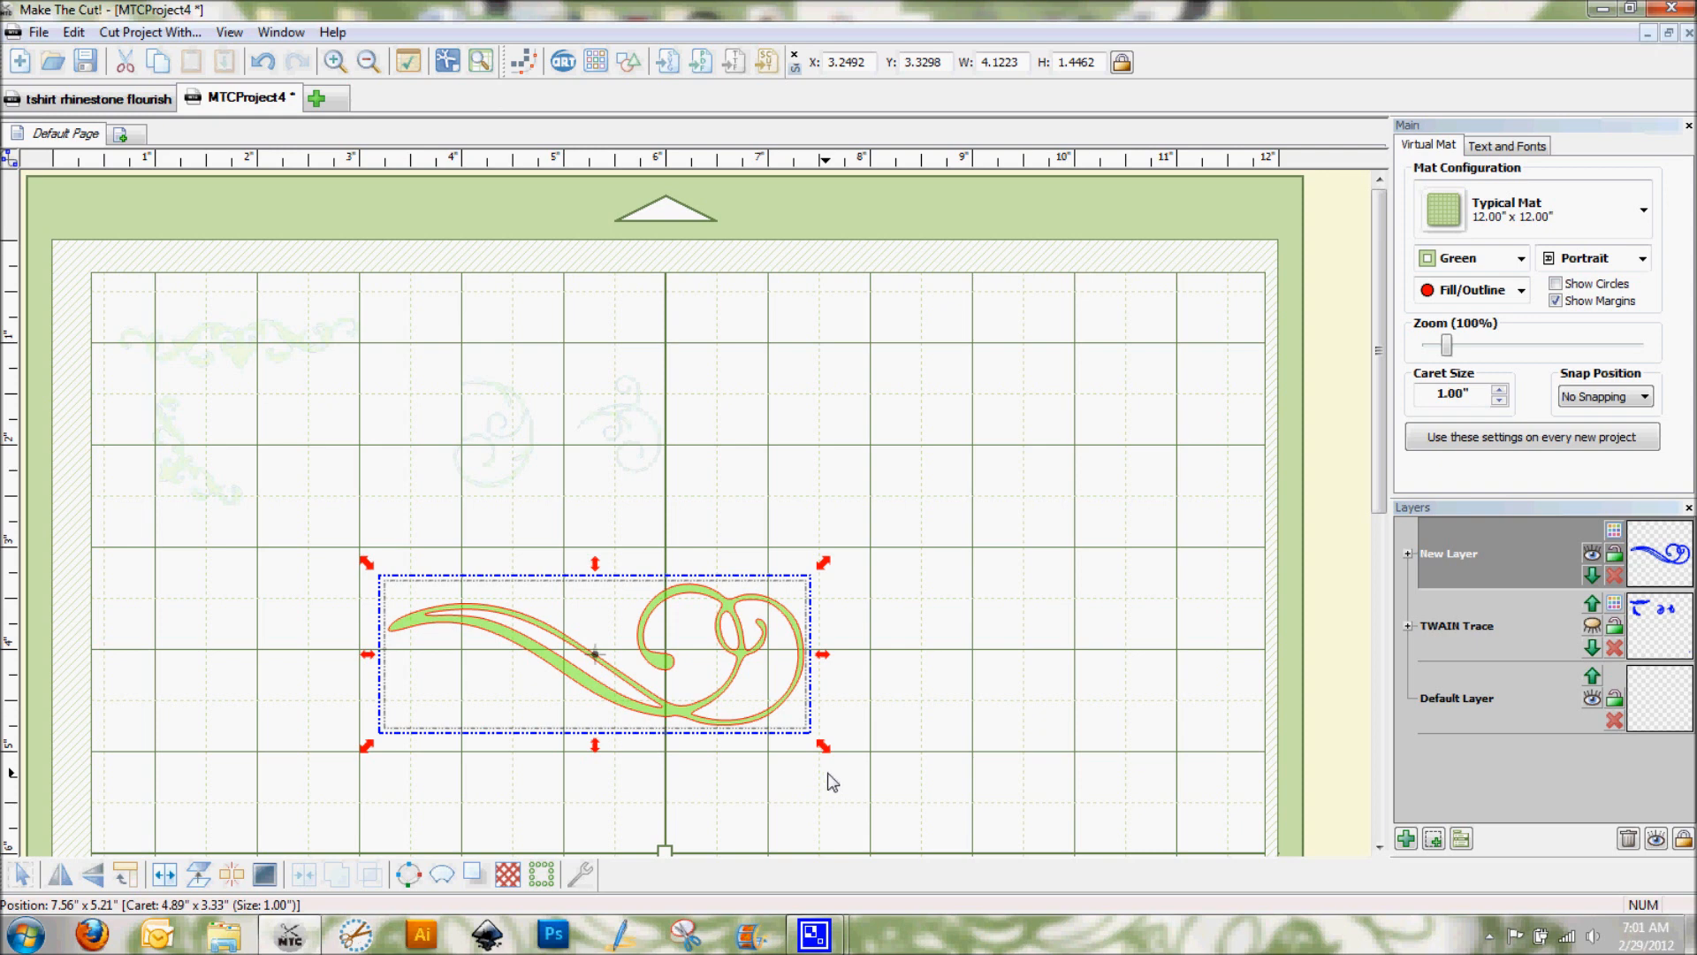
{"action": "left_click_drag", "start_coordinate": [660, 673], "coordinate": [763, 605]}
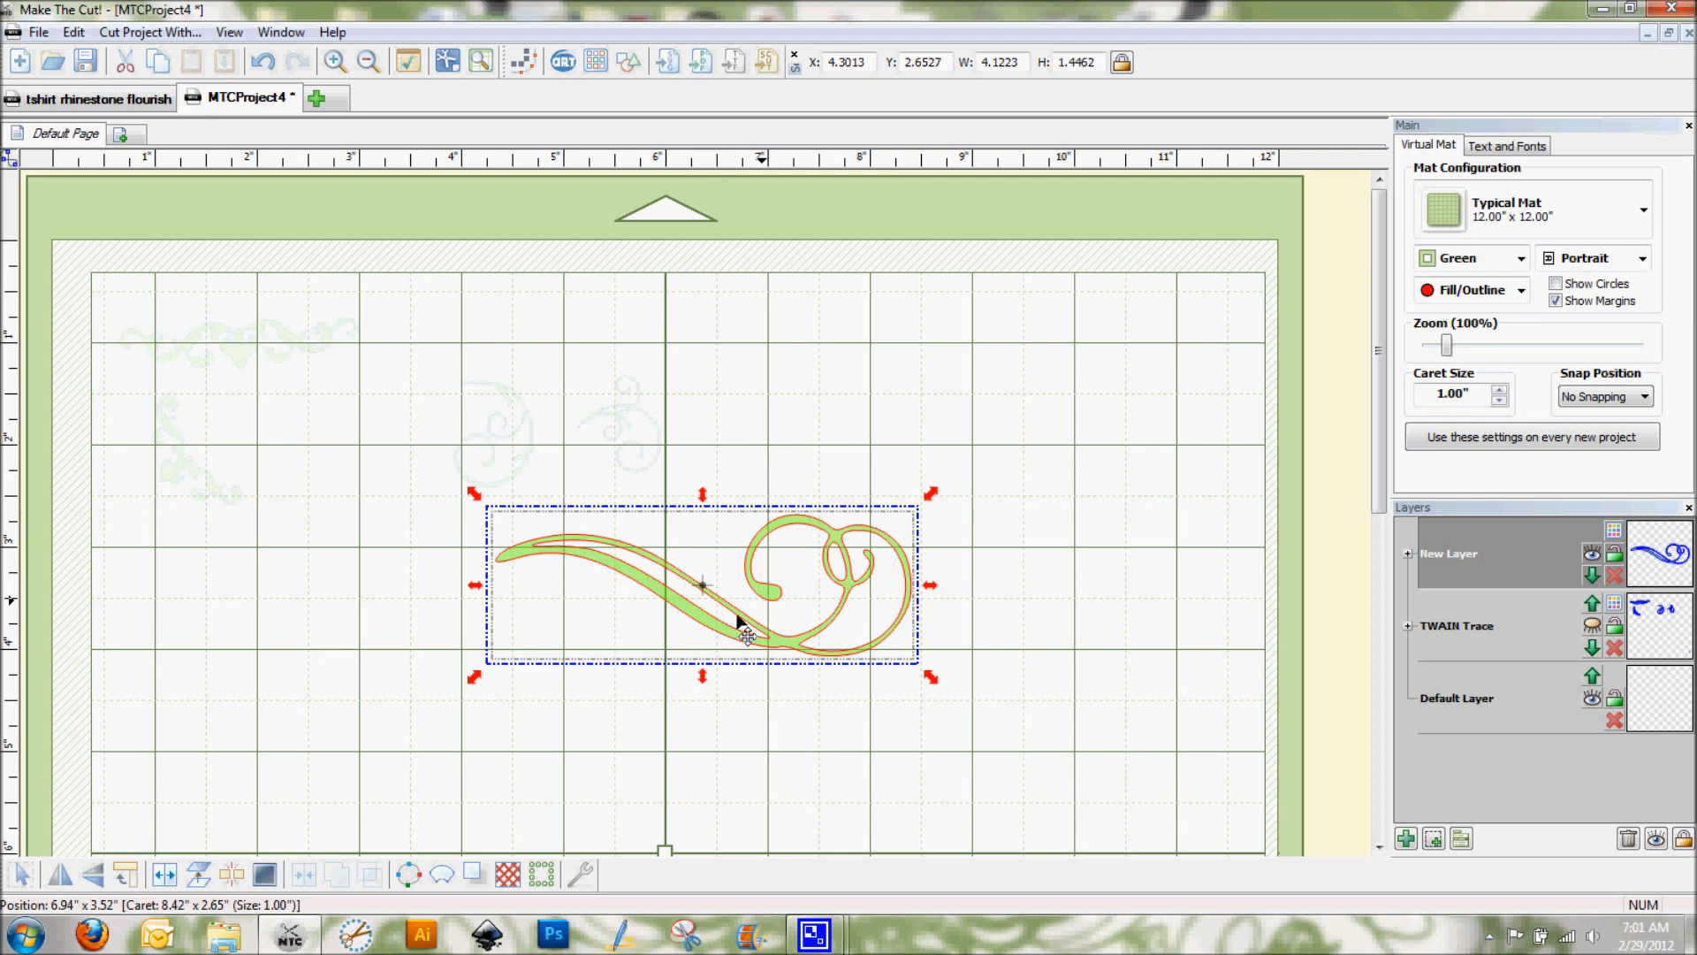
- Convert the flourish to SS13 (0.1300 inch) rhinestones with Outline Shapes, 0.0333 inch spacing and Delete Original, previewing before accepting
{"action": "left_click", "coordinate": [541, 875]}
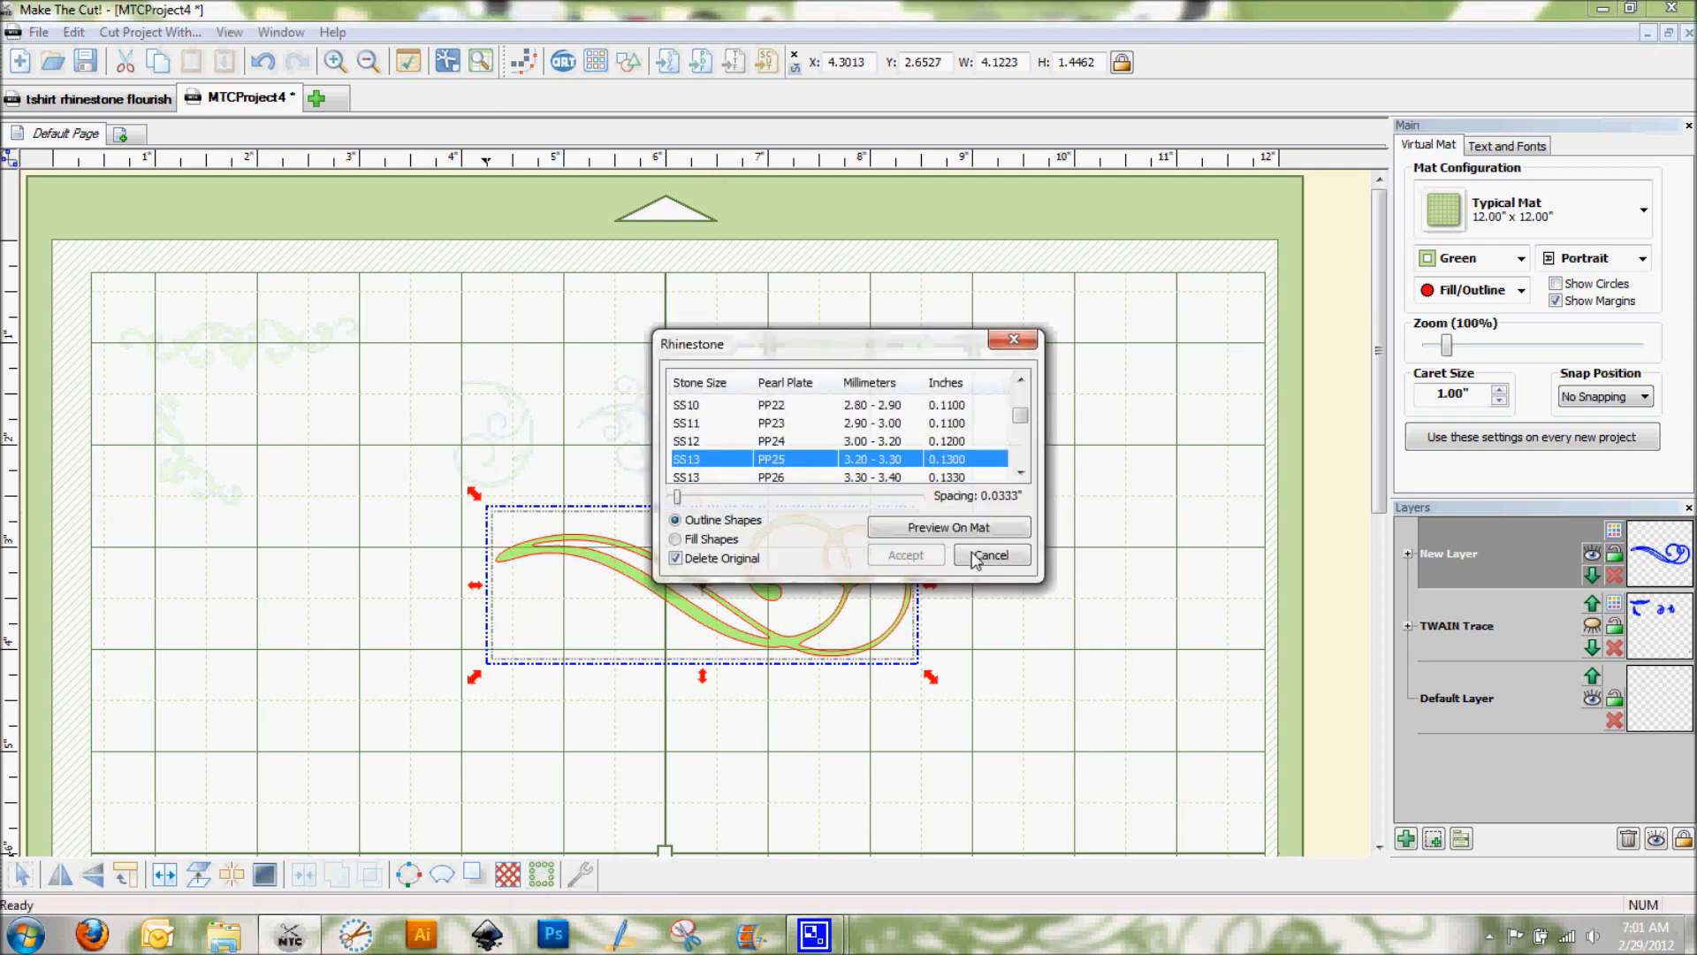
{"action": "left_click_drag", "start_coordinate": [878, 342], "coordinate": [1154, 283]}
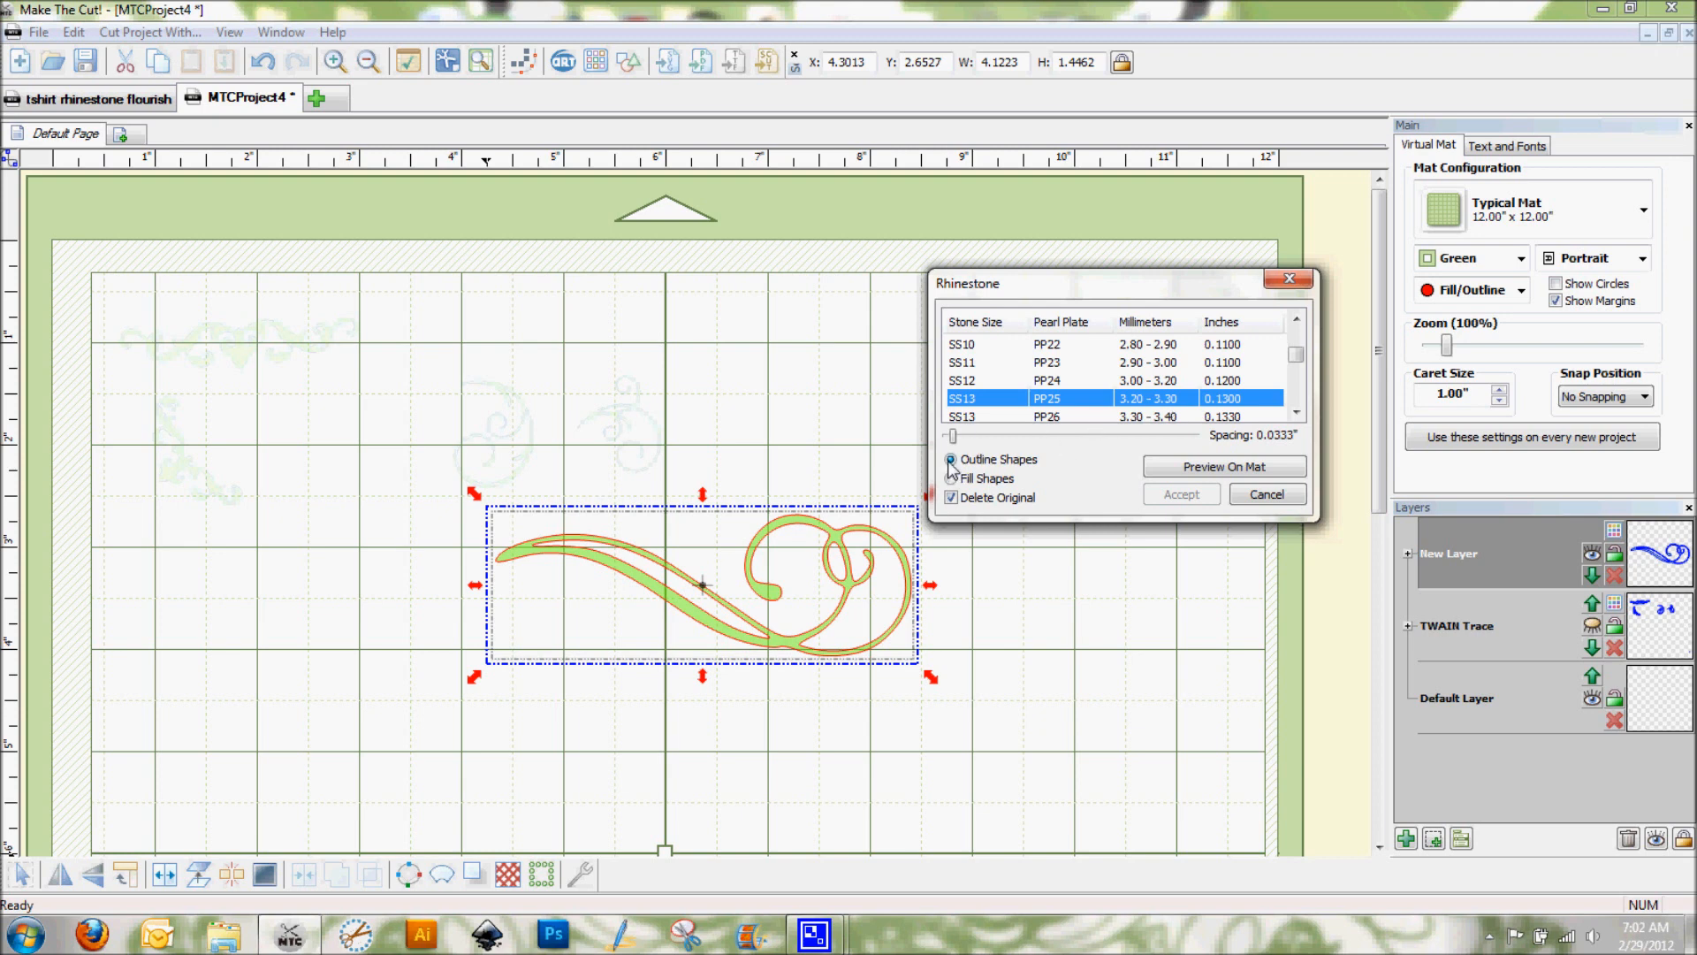
{"action": "left_click", "coordinate": [1179, 471]}
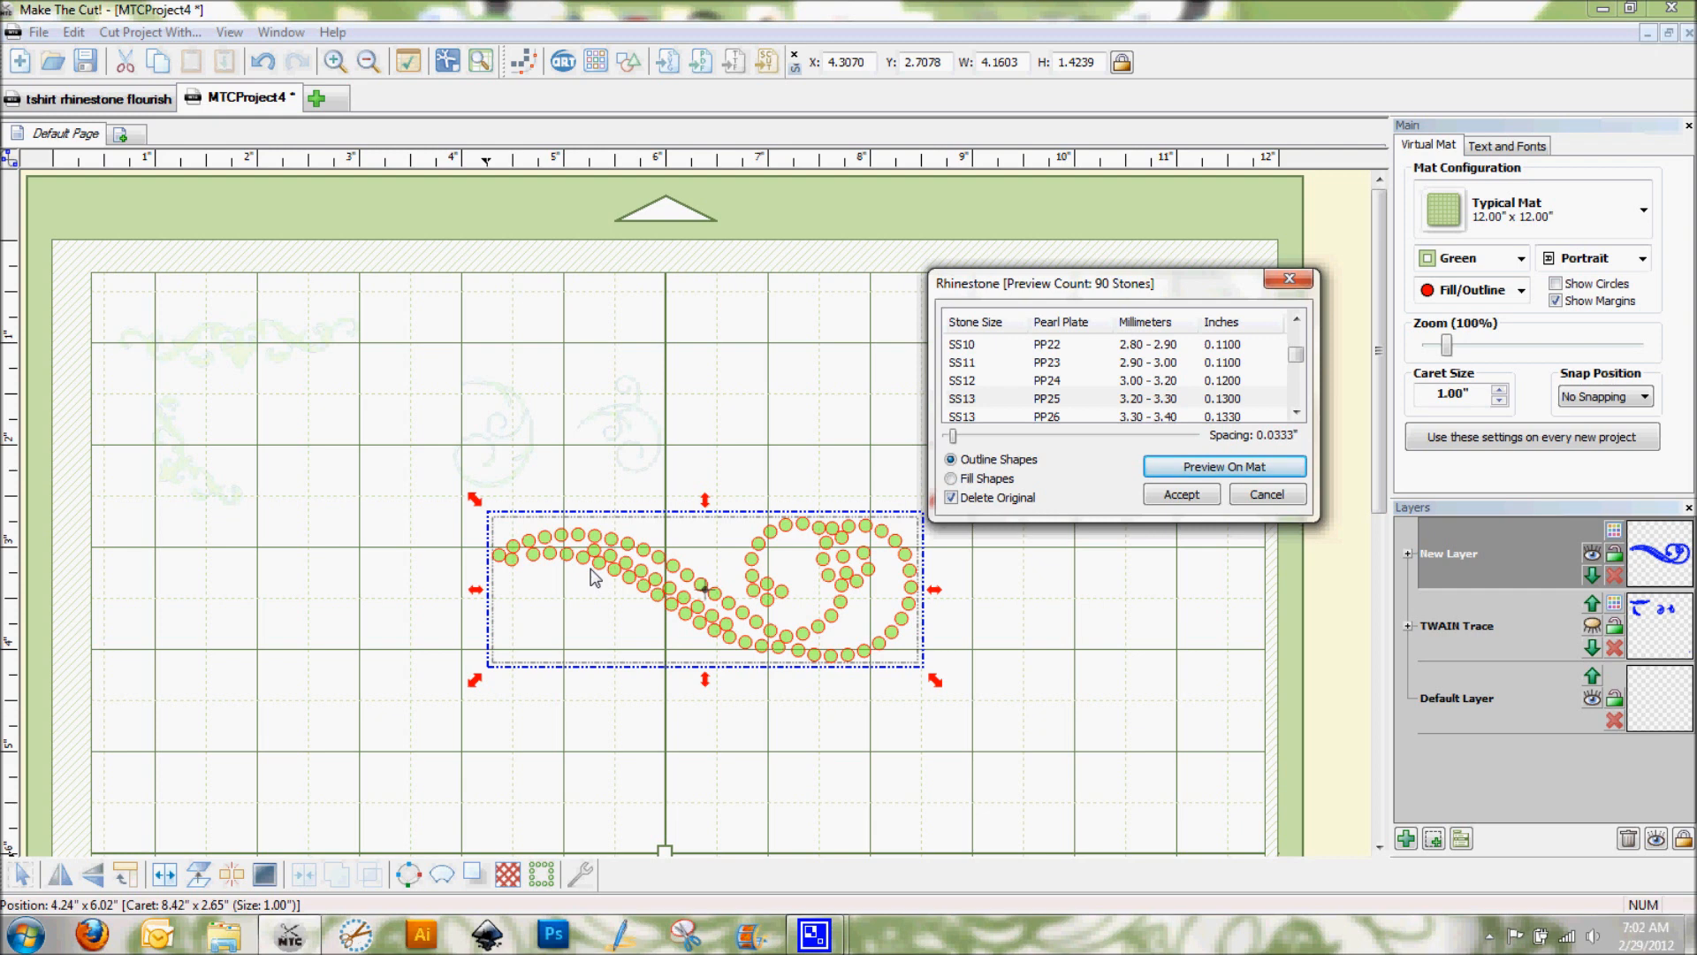
{"action": "left_click", "coordinate": [1194, 497]}
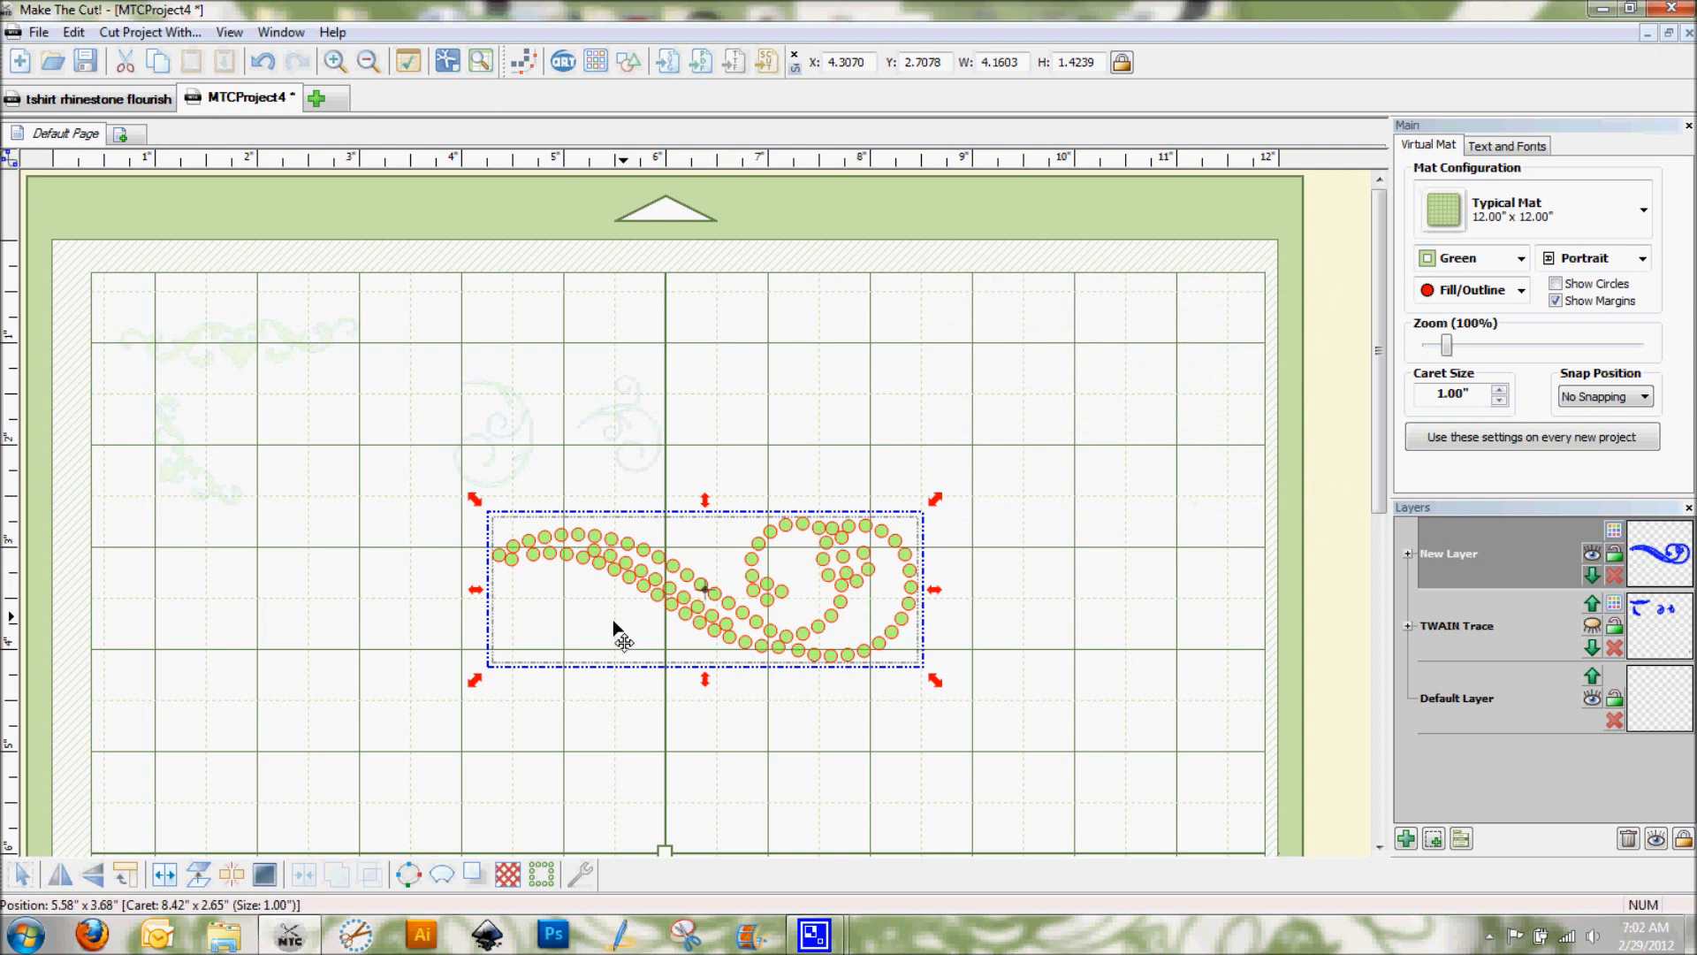
- Split the rhinestone flourish into individual stones and move one crowded stone to the open end of the inner curl
{"action": "left_click", "coordinate": [164, 878]}
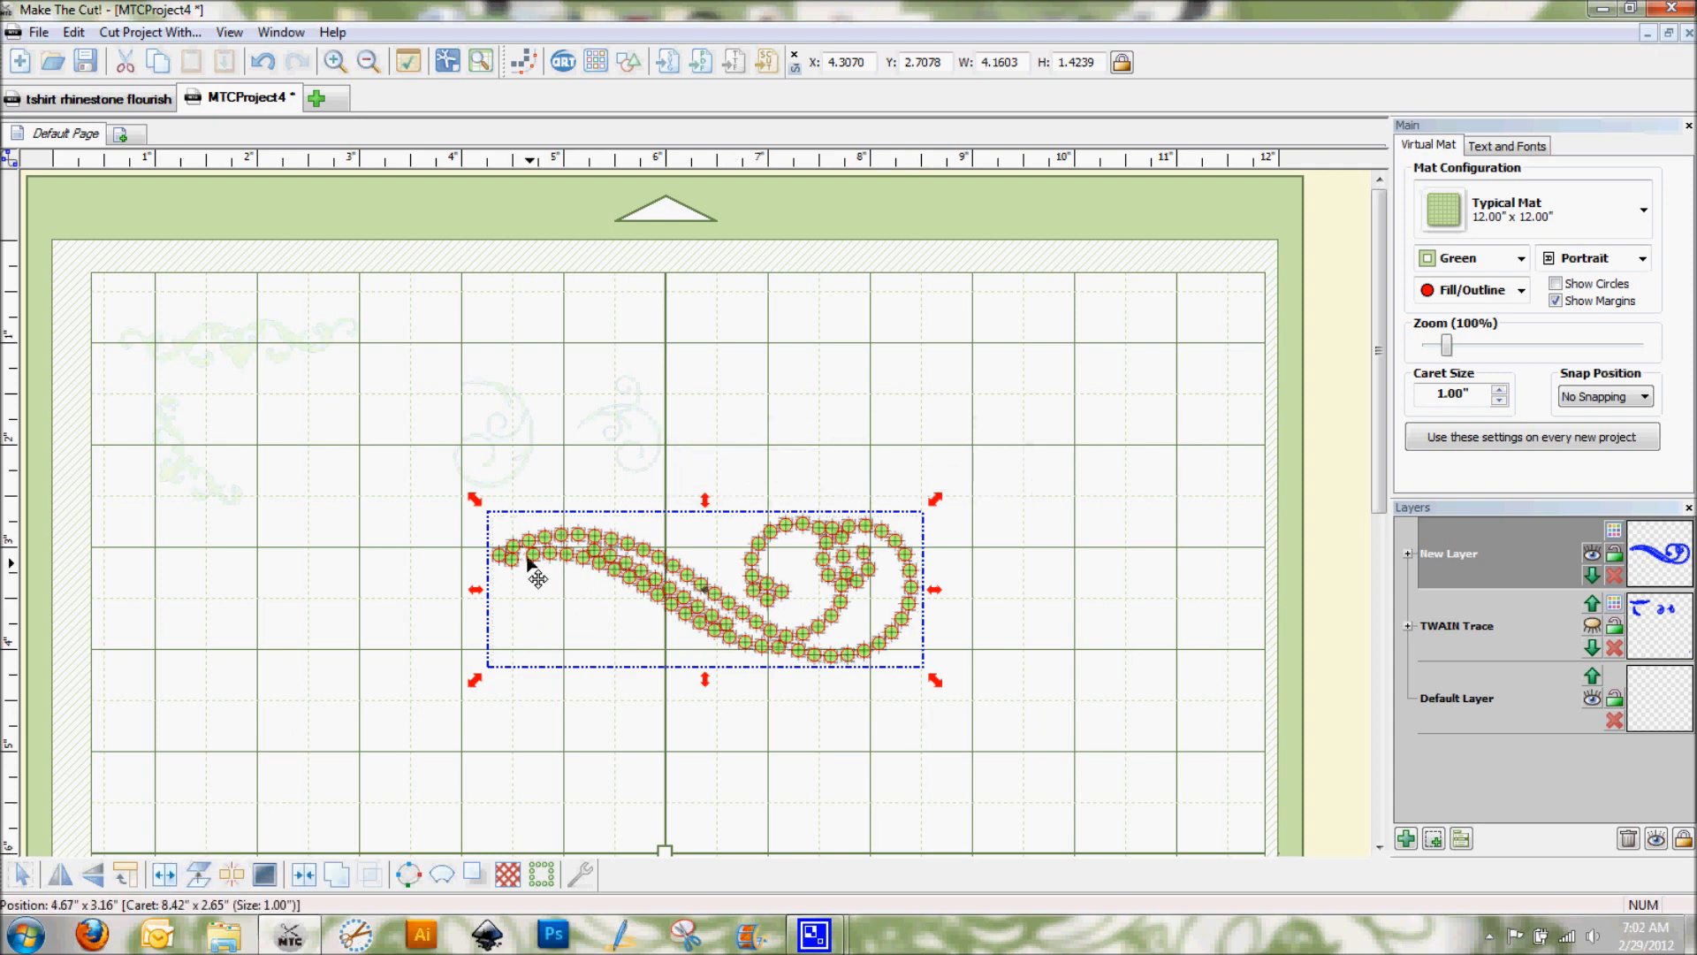
{"action": "left_click", "coordinate": [831, 718]}
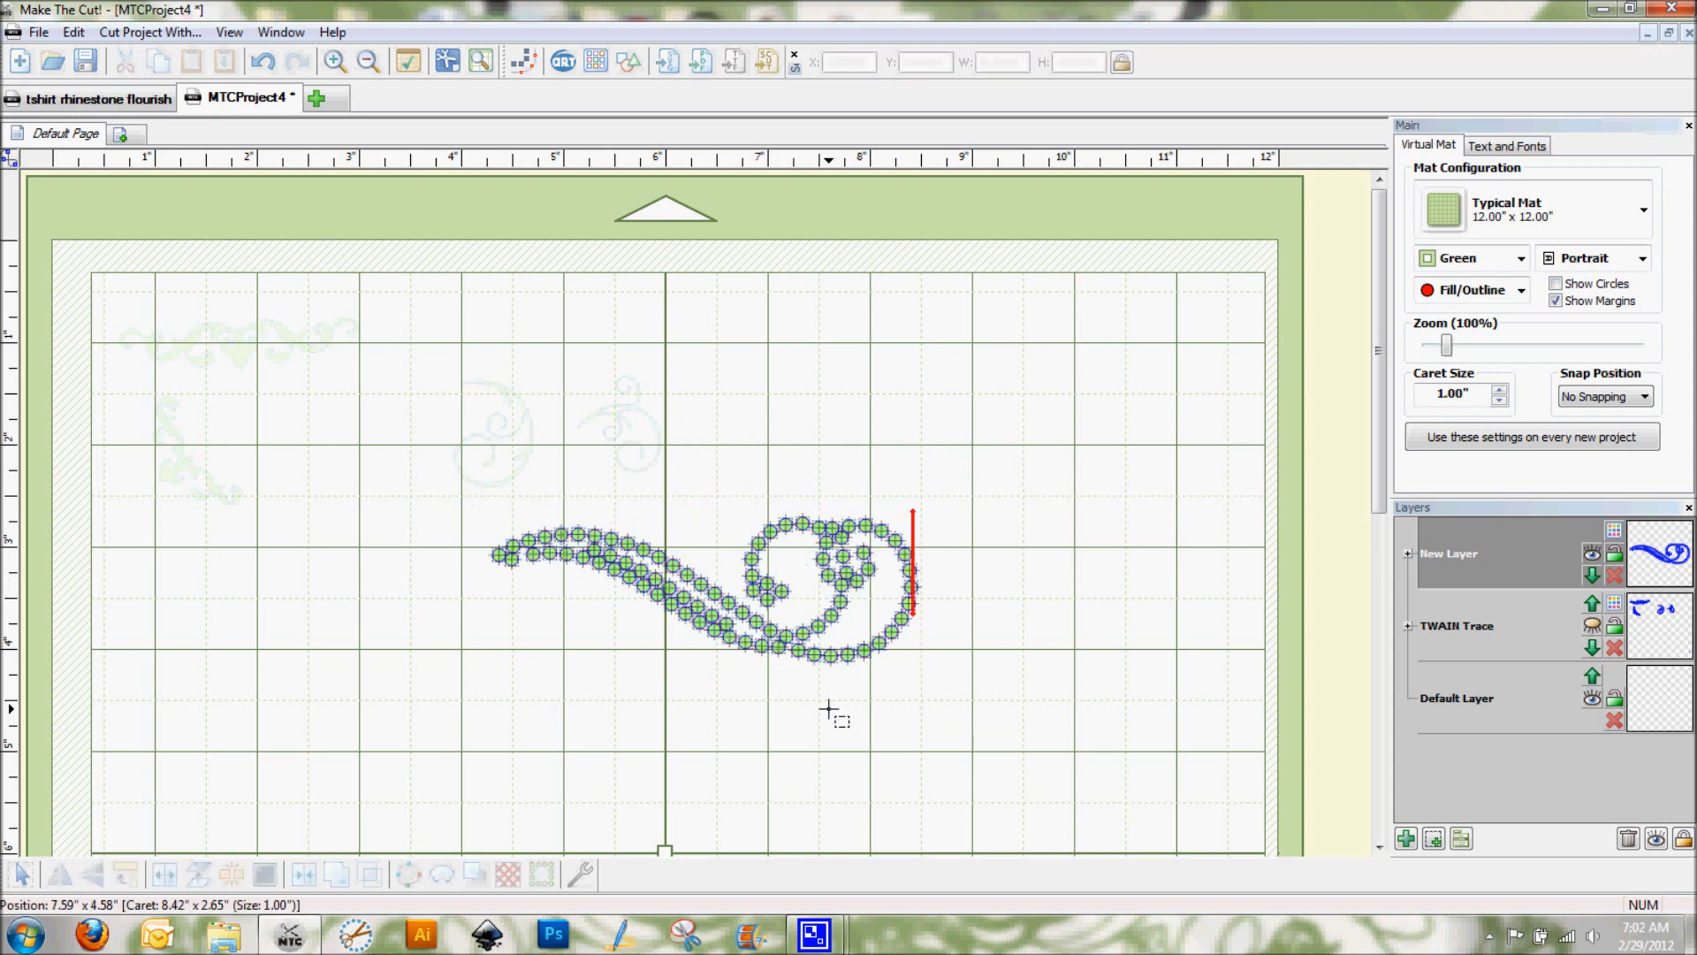
{"action": "left_click", "coordinate": [767, 585]}
{"action": "left_click_drag", "start_coordinate": [769, 586], "coordinate": [788, 577]}
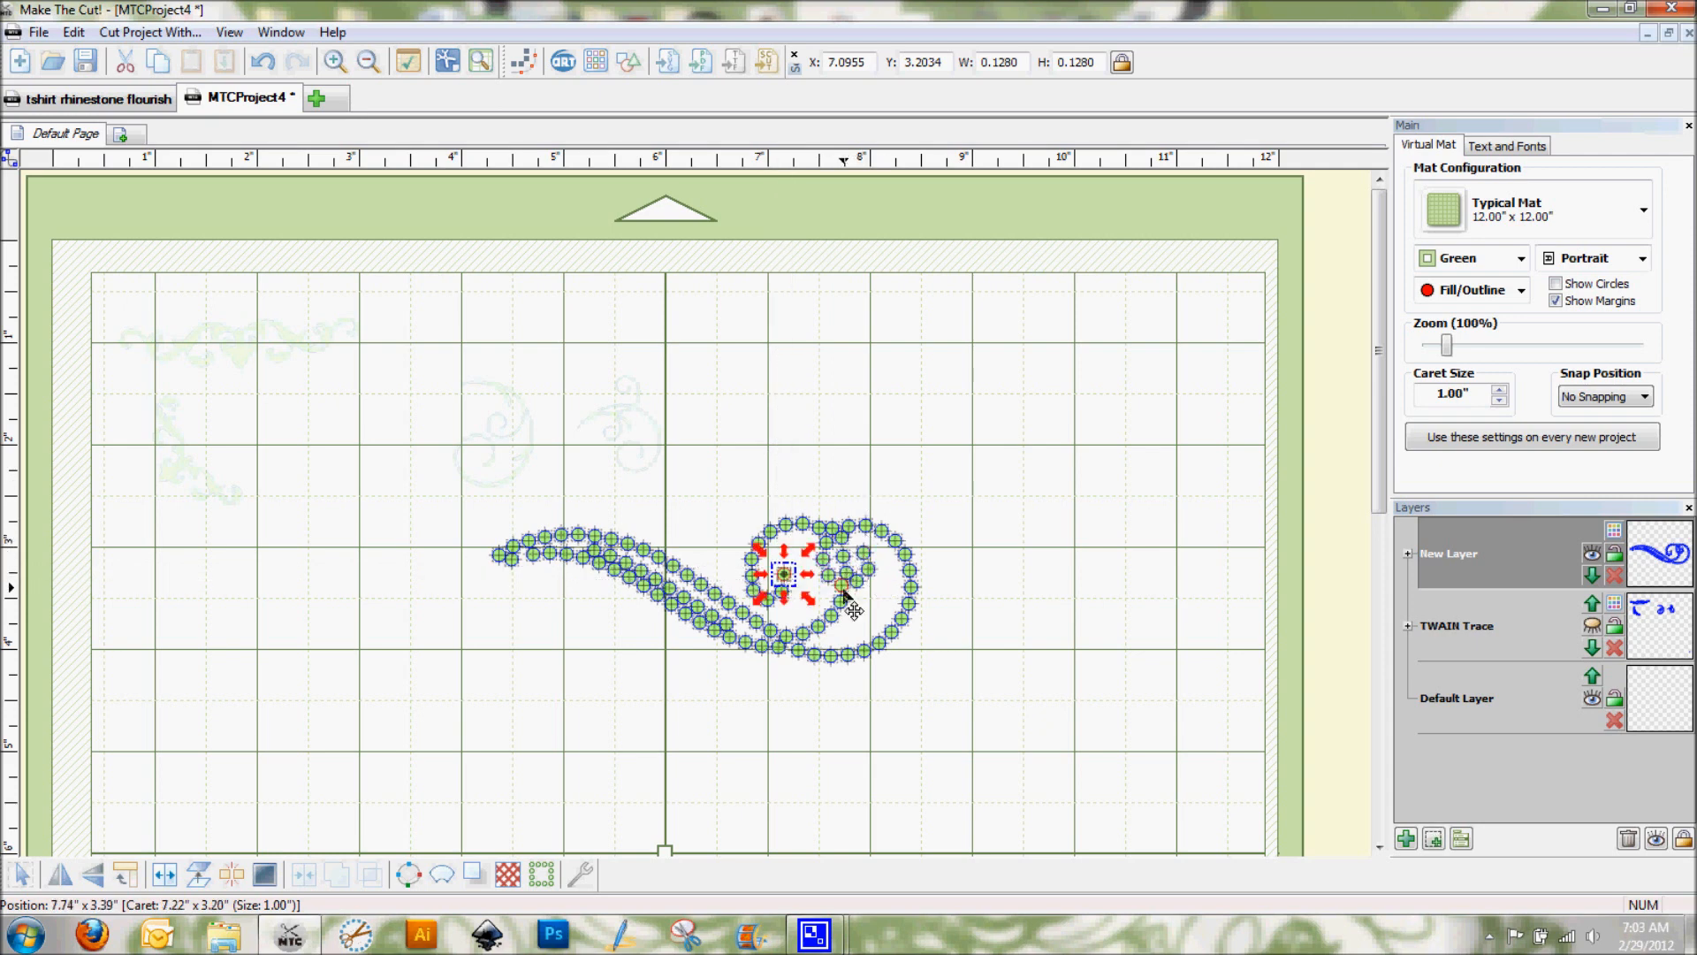
- Delete the extra row of crowded stones between the two long tail lines of the flourish
{"action": "left_click", "coordinate": [596, 555]}
{"action": "key", "text": "Delete"}
{"action": "left_click", "coordinate": [611, 557]}
{"action": "key", "text": "Delete"}
{"action": "left_click", "coordinate": [626, 564]}
{"action": "key", "text": "Delete"}
{"action": "left_click", "coordinate": [643, 568]}
{"action": "key", "text": "Delete"}
{"action": "left_click", "coordinate": [654, 580]}
{"action": "key", "text": "Delete"}
{"action": "left_click", "coordinate": [669, 583]}
{"action": "key", "text": "Delete"}
{"action": "left_click", "coordinate": [686, 598]}
{"action": "key", "text": "Delete"}
{"action": "left_click", "coordinate": [715, 618]}
{"action": "key", "text": "Delete"}
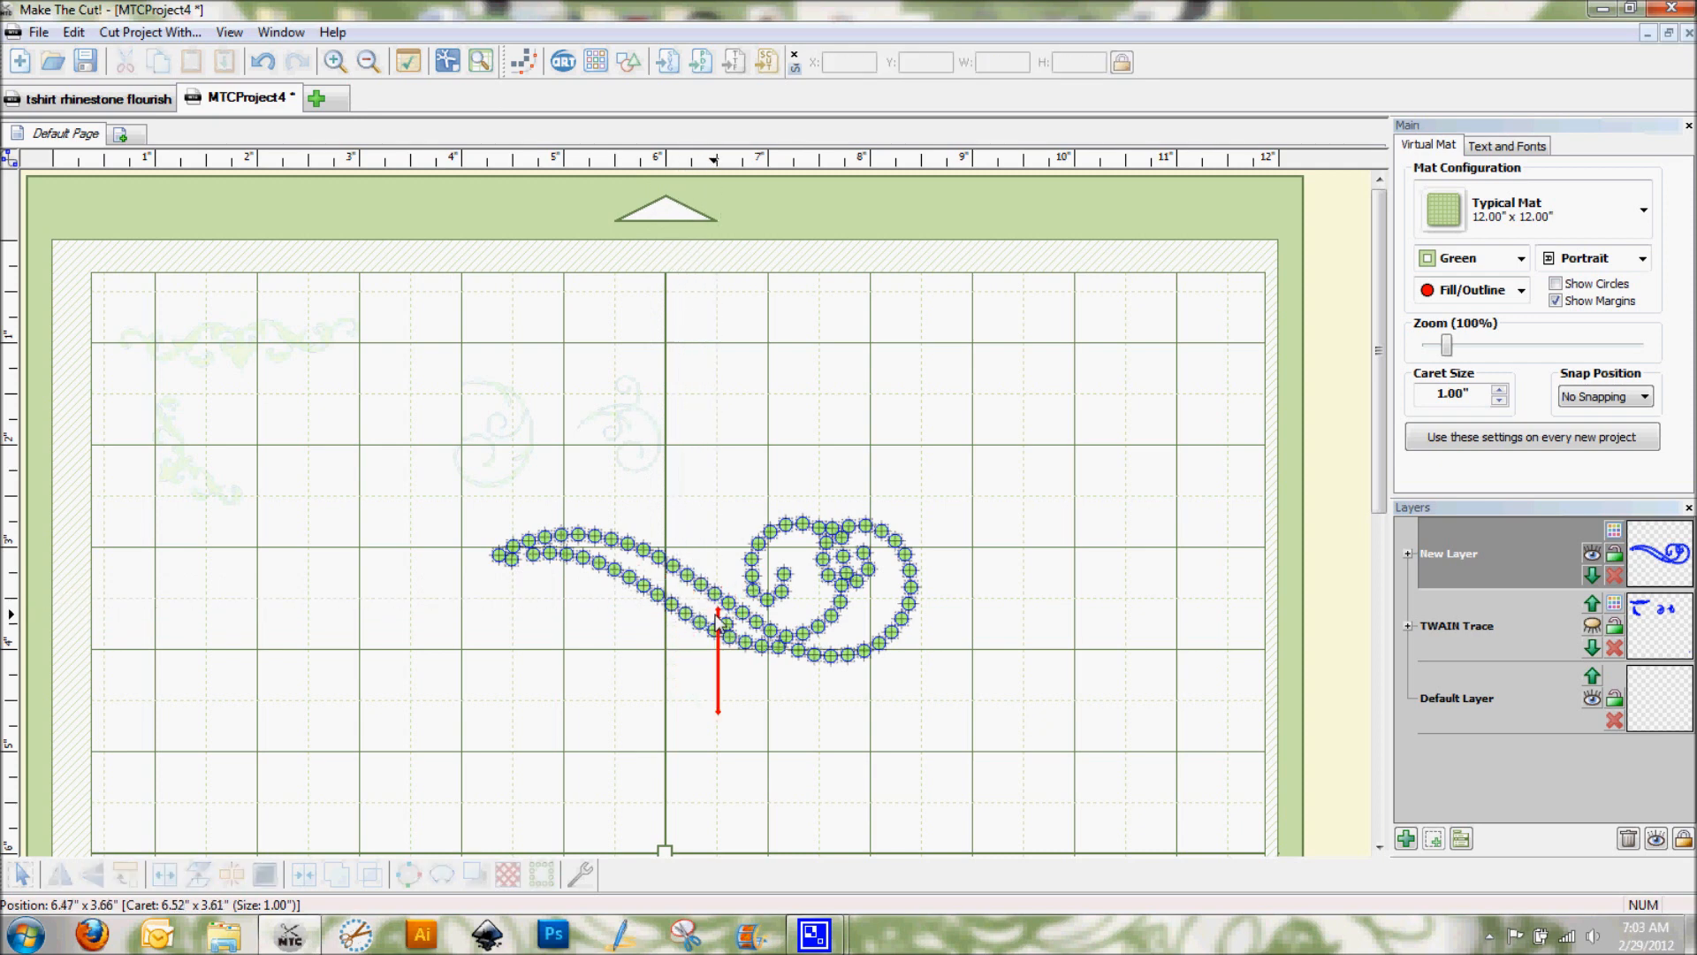
{"action": "left_click", "coordinate": [732, 617]}
{"action": "key", "text": "Delete"}
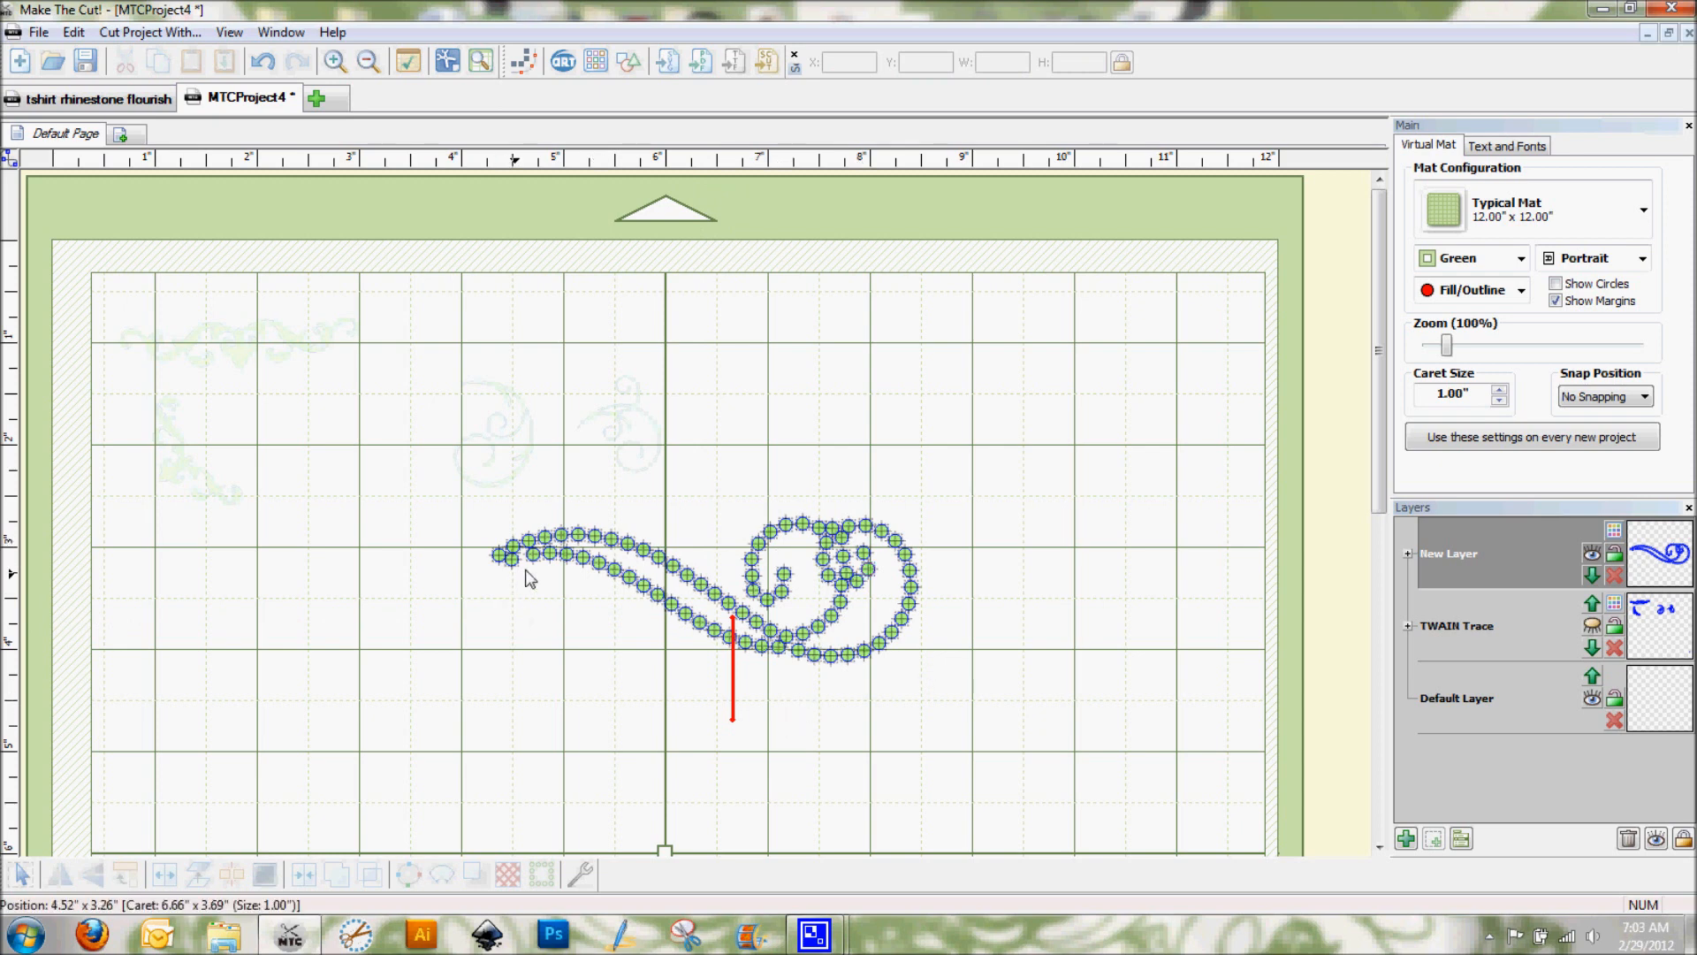
- Nudge the stone near the tail tip's lower line sideways to even out the gap, and deselect it
{"action": "left_click", "coordinate": [534, 557]}
{"action": "left_click_drag", "start_coordinate": [534, 556], "coordinate": [531, 557]}
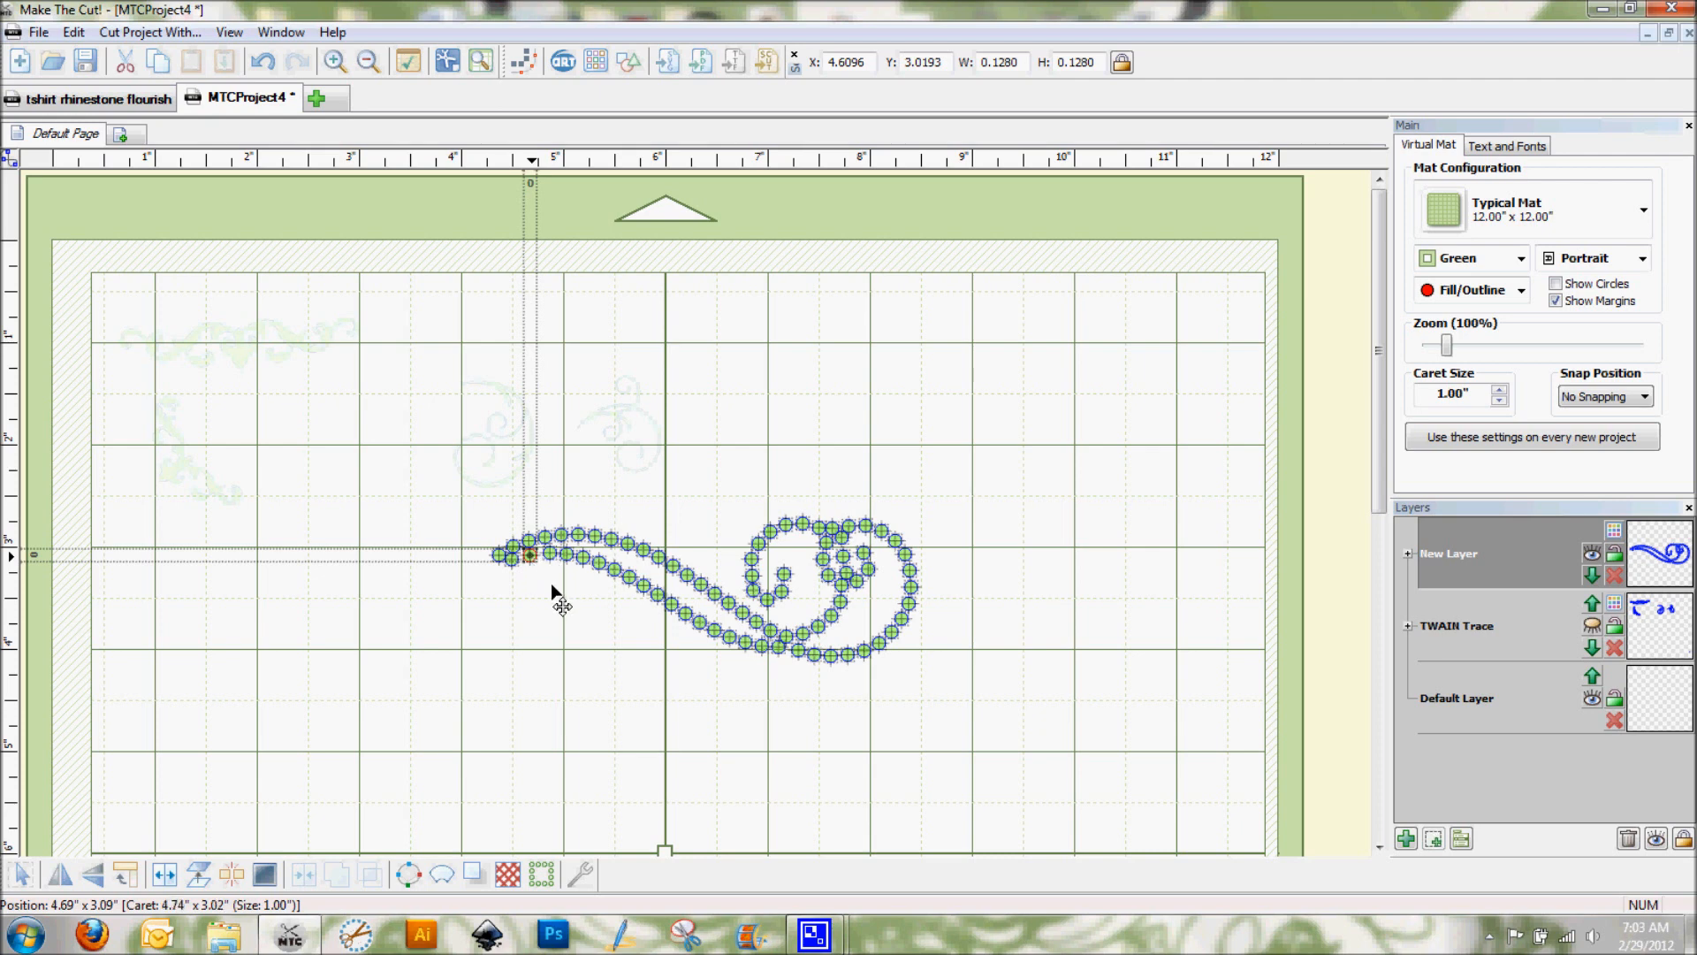
{"action": "left_click_drag", "start_coordinate": [530, 555], "coordinate": [548, 552]}
{"action": "left_click", "coordinate": [555, 551]}
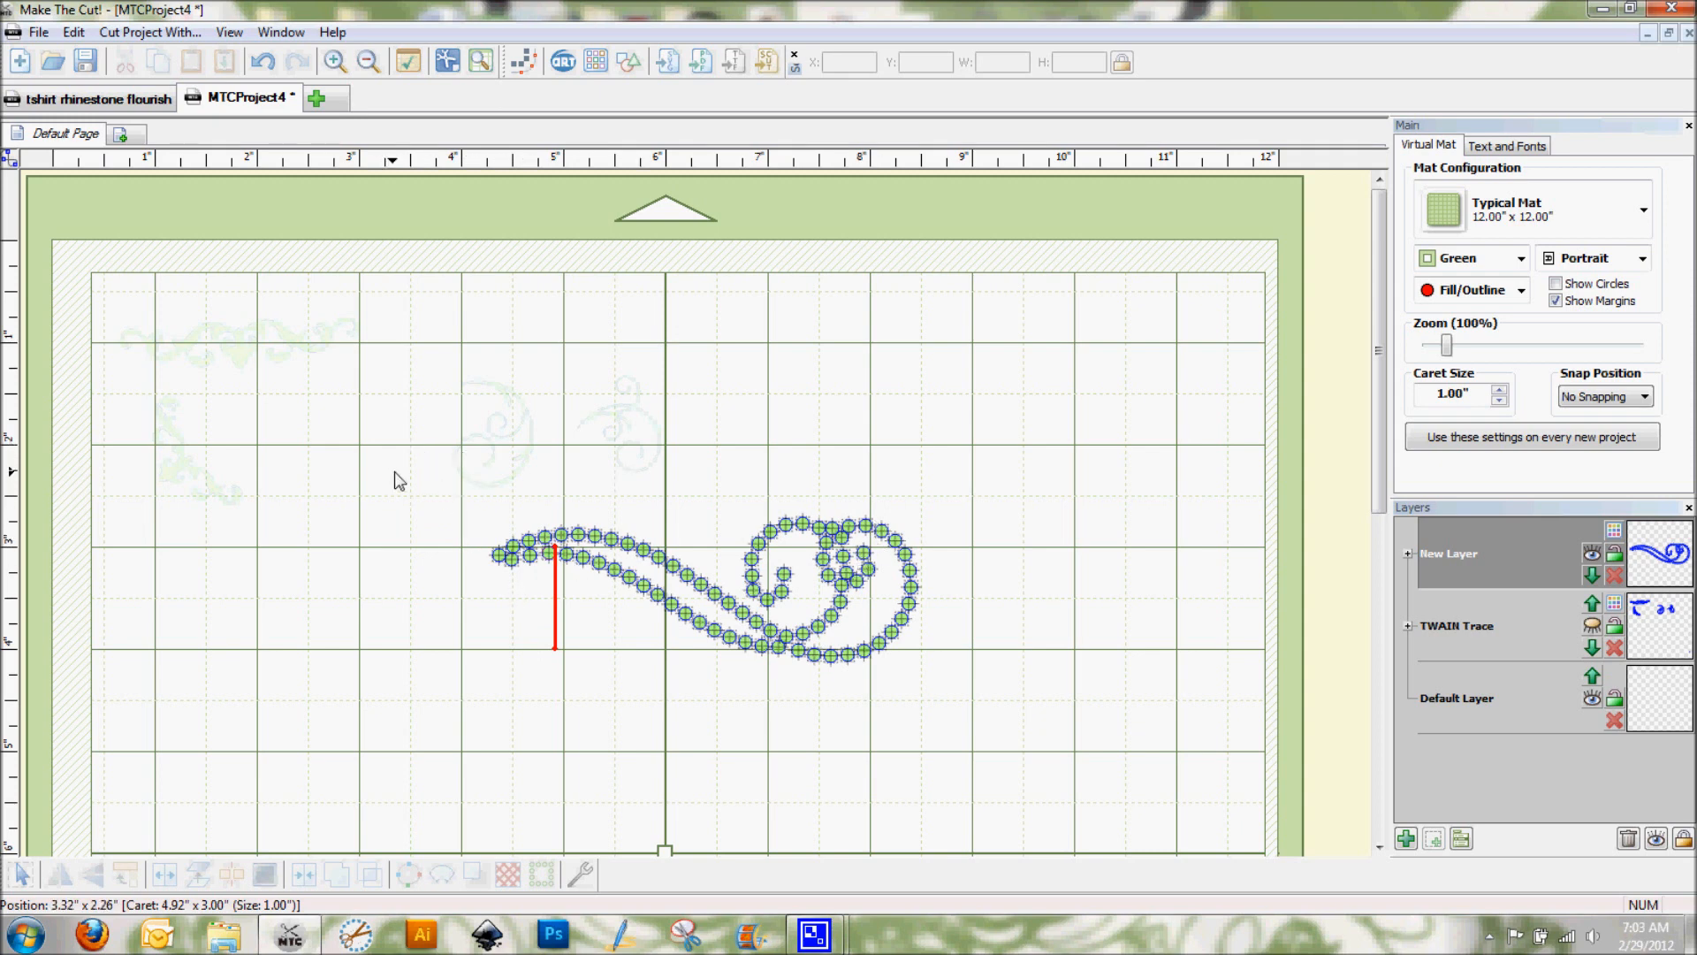
- Join all the flourish's stones into one shape and move it to about X 4.93, Y 3.09
{"action": "left_click_drag", "start_coordinate": [485, 467], "coordinate": [978, 727]}
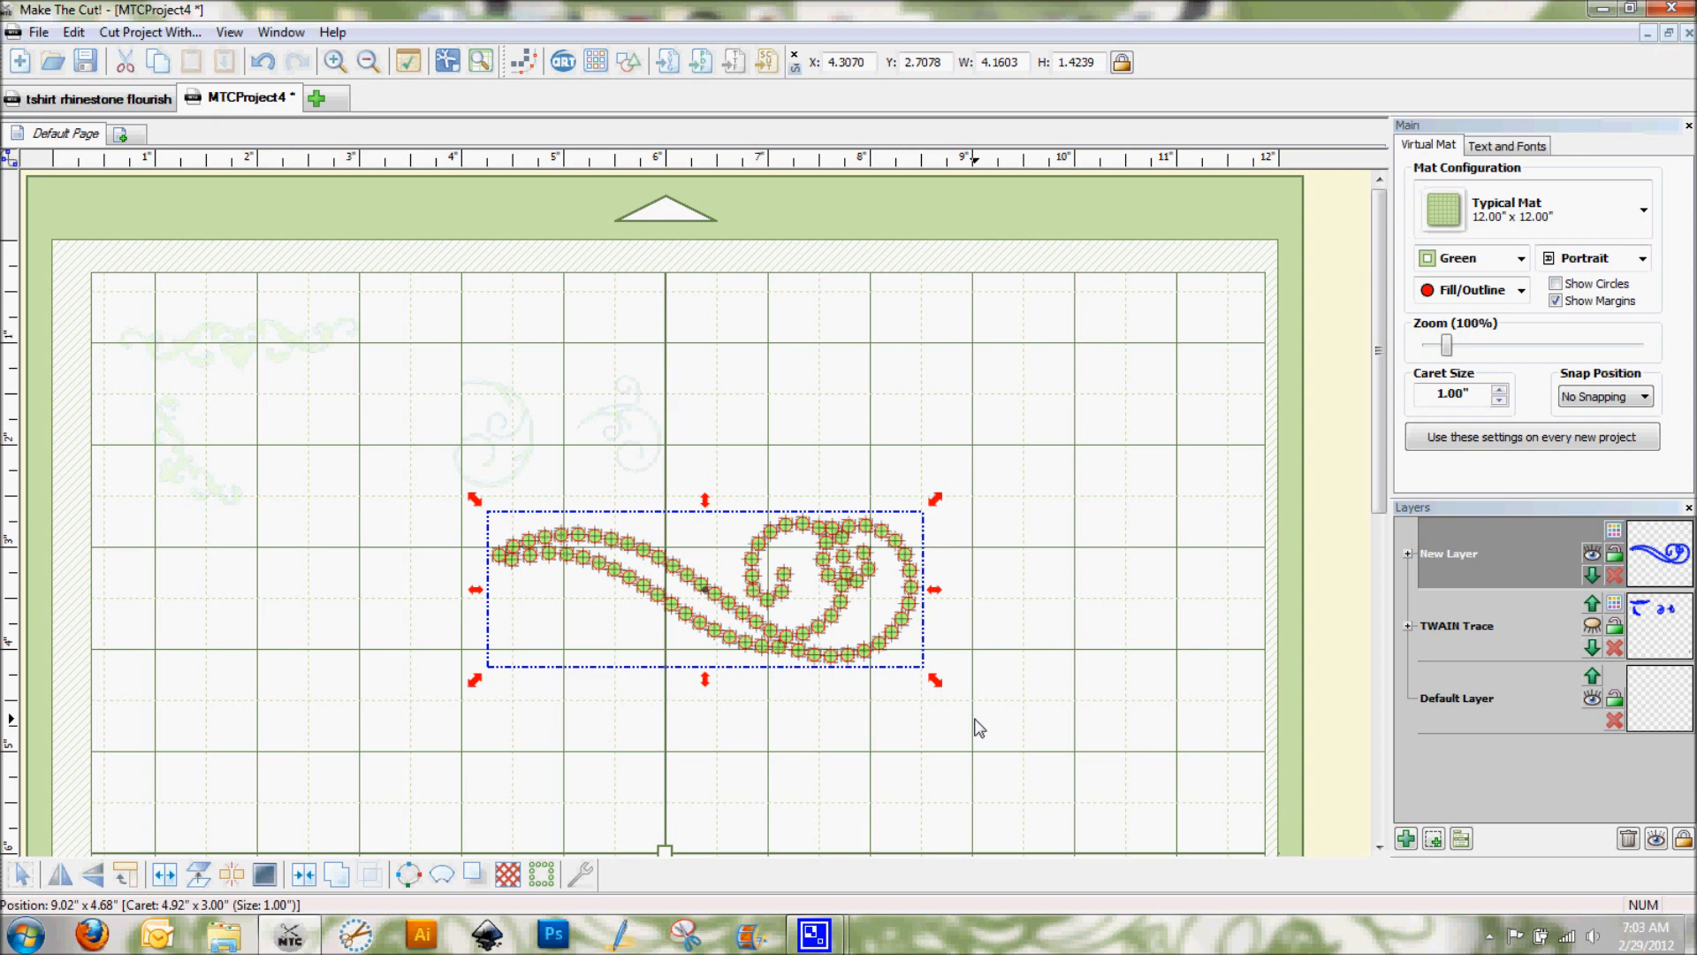
{"action": "left_click", "coordinate": [309, 884]}
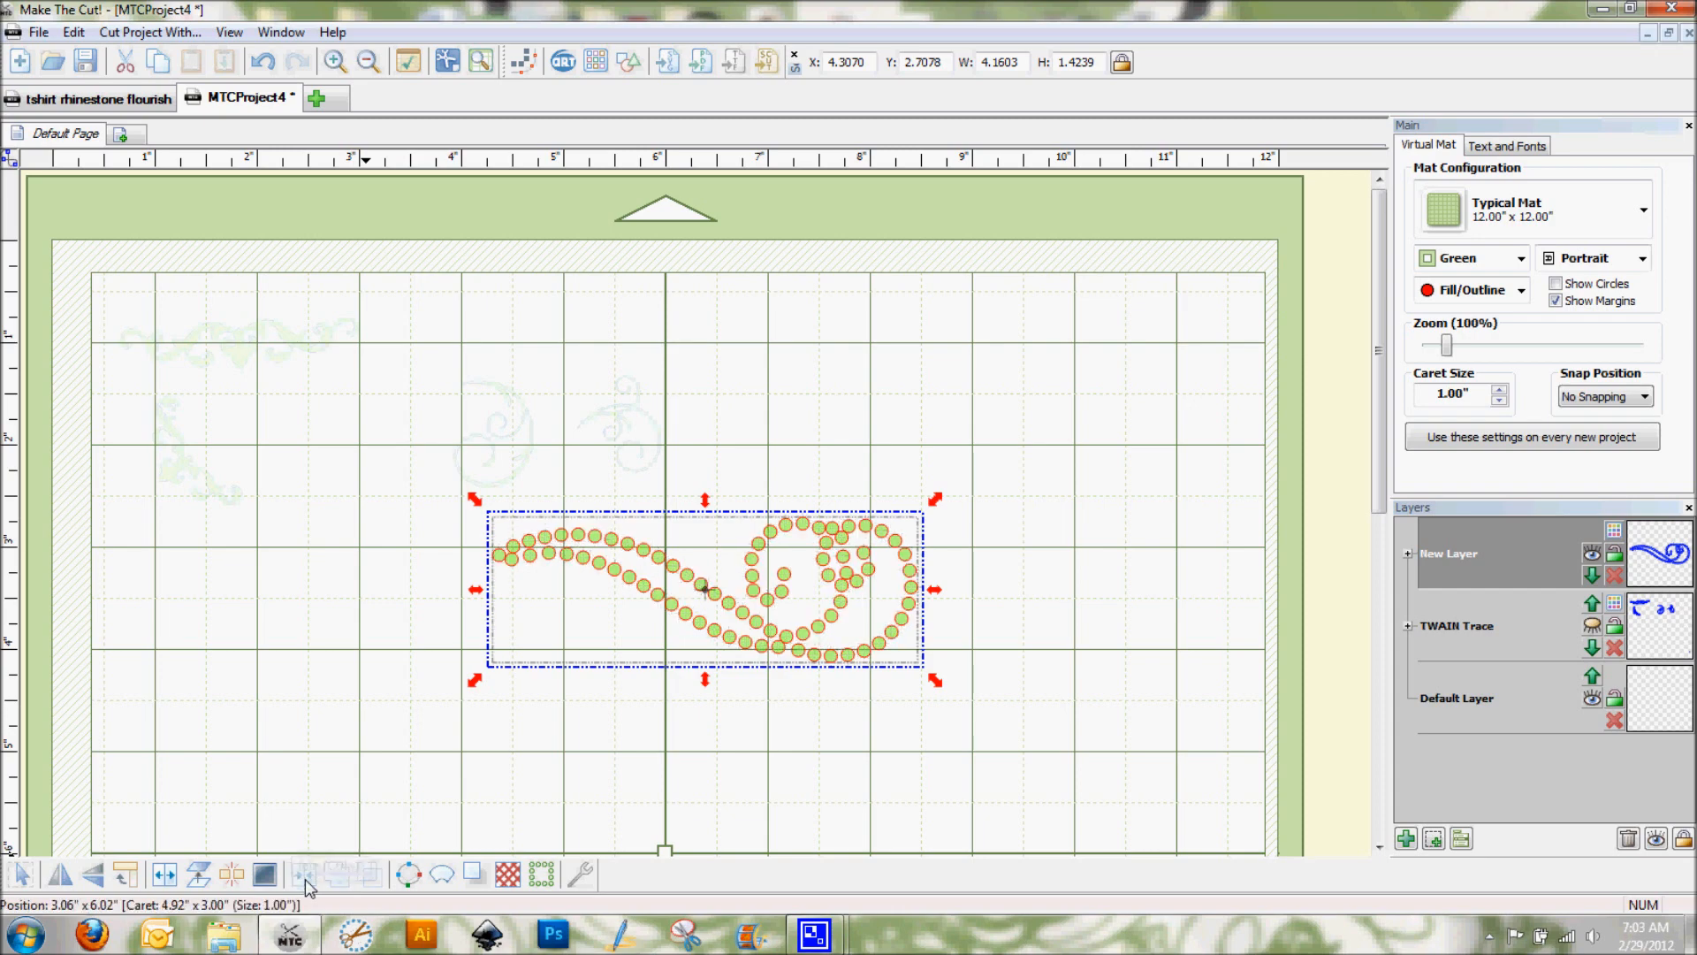
{"action": "left_click_drag", "start_coordinate": [677, 616], "coordinate": [794, 655]}
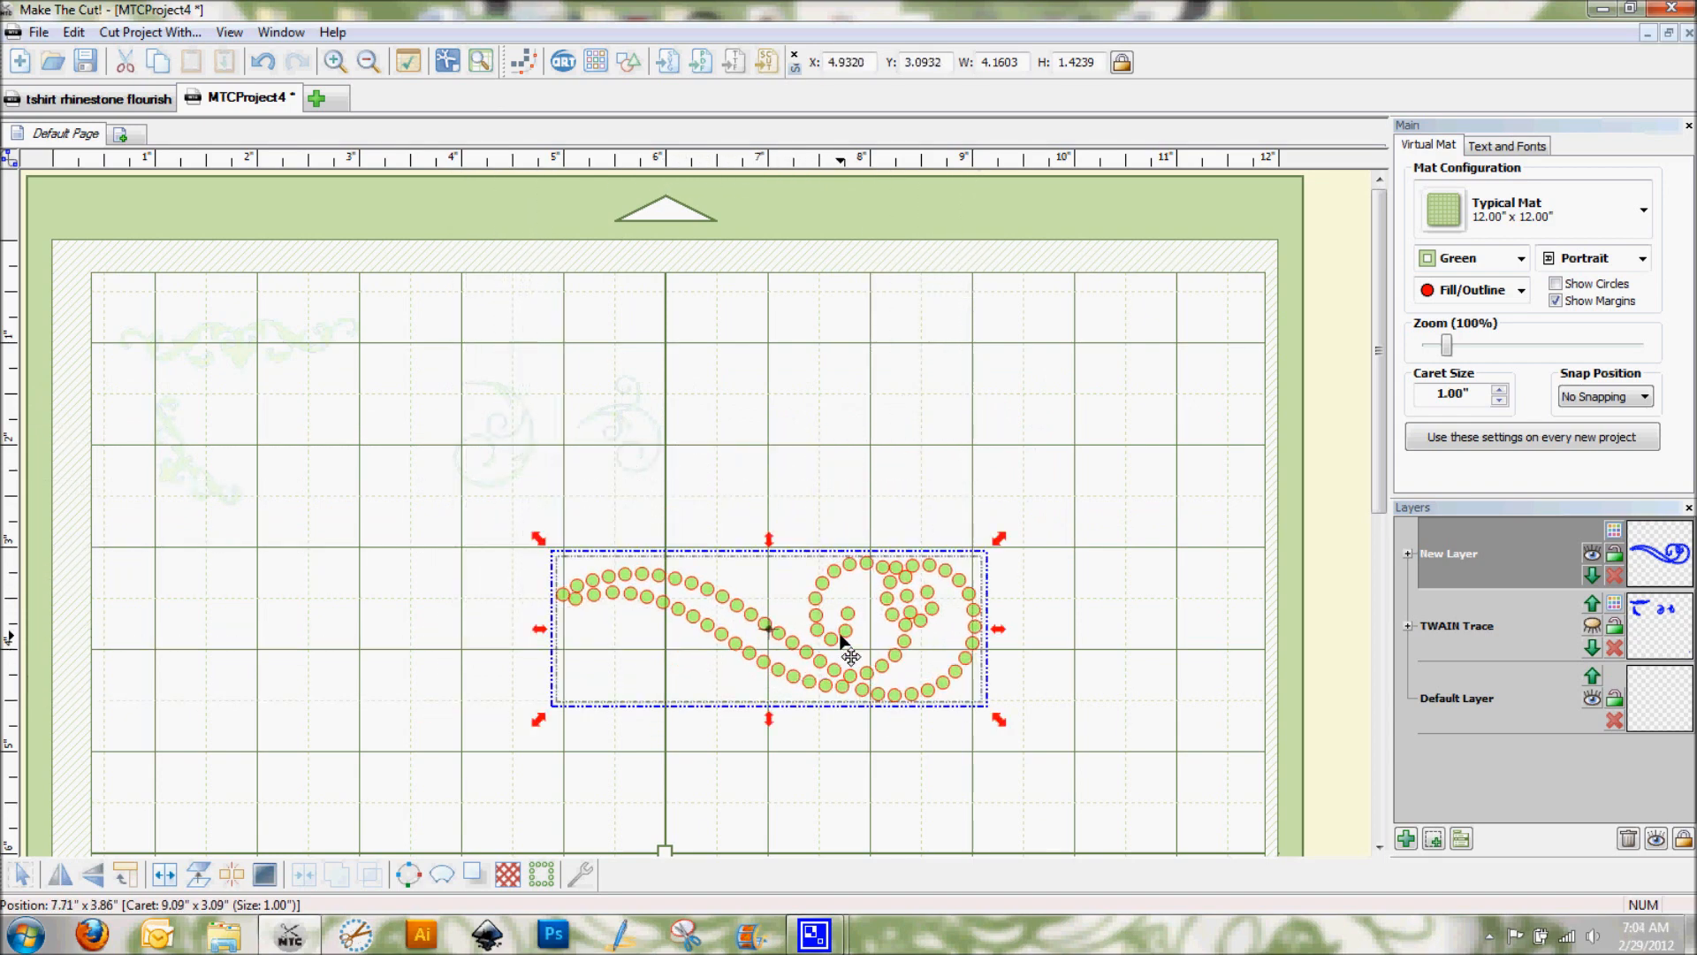
- Copy the rhinestone flourish and paste the duplicate in place
{"action": "left_click", "coordinate": [73, 32]}
{"action": "left_click", "coordinate": [99, 136]}
{"action": "left_click", "coordinate": [73, 32]}
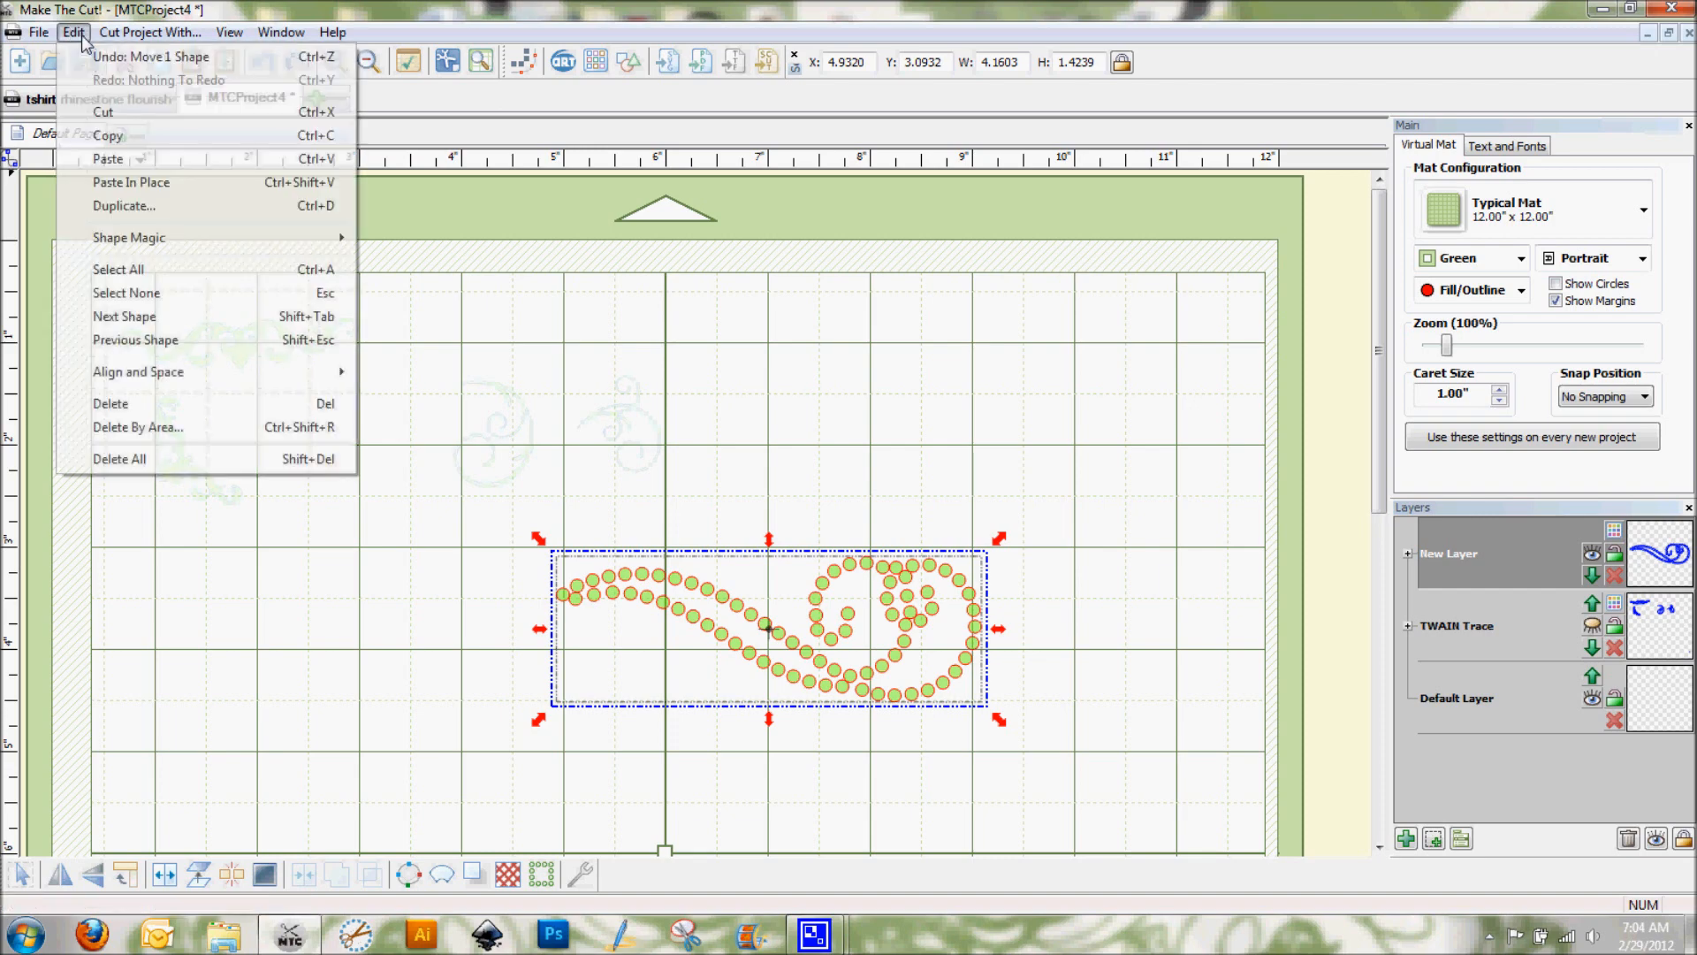
{"action": "left_click", "coordinate": [118, 183]}
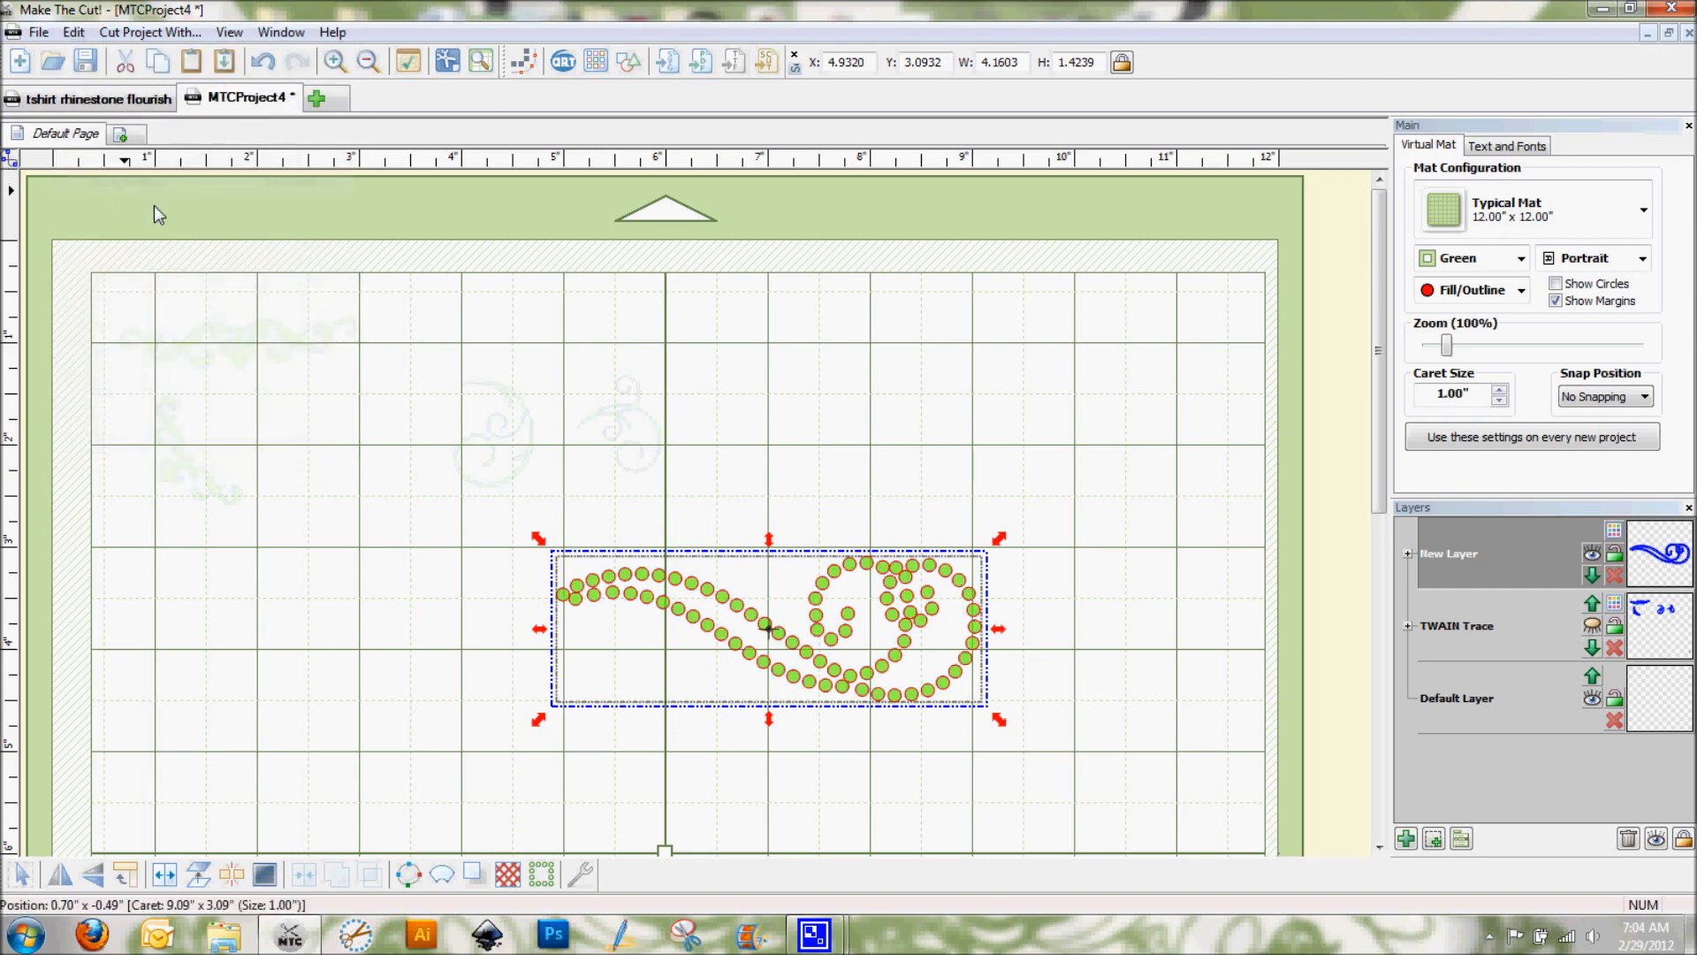
- Select the pasted duplicate of the rhinestone flourish and mirror it horizontally
{"action": "left_click", "coordinate": [761, 746]}
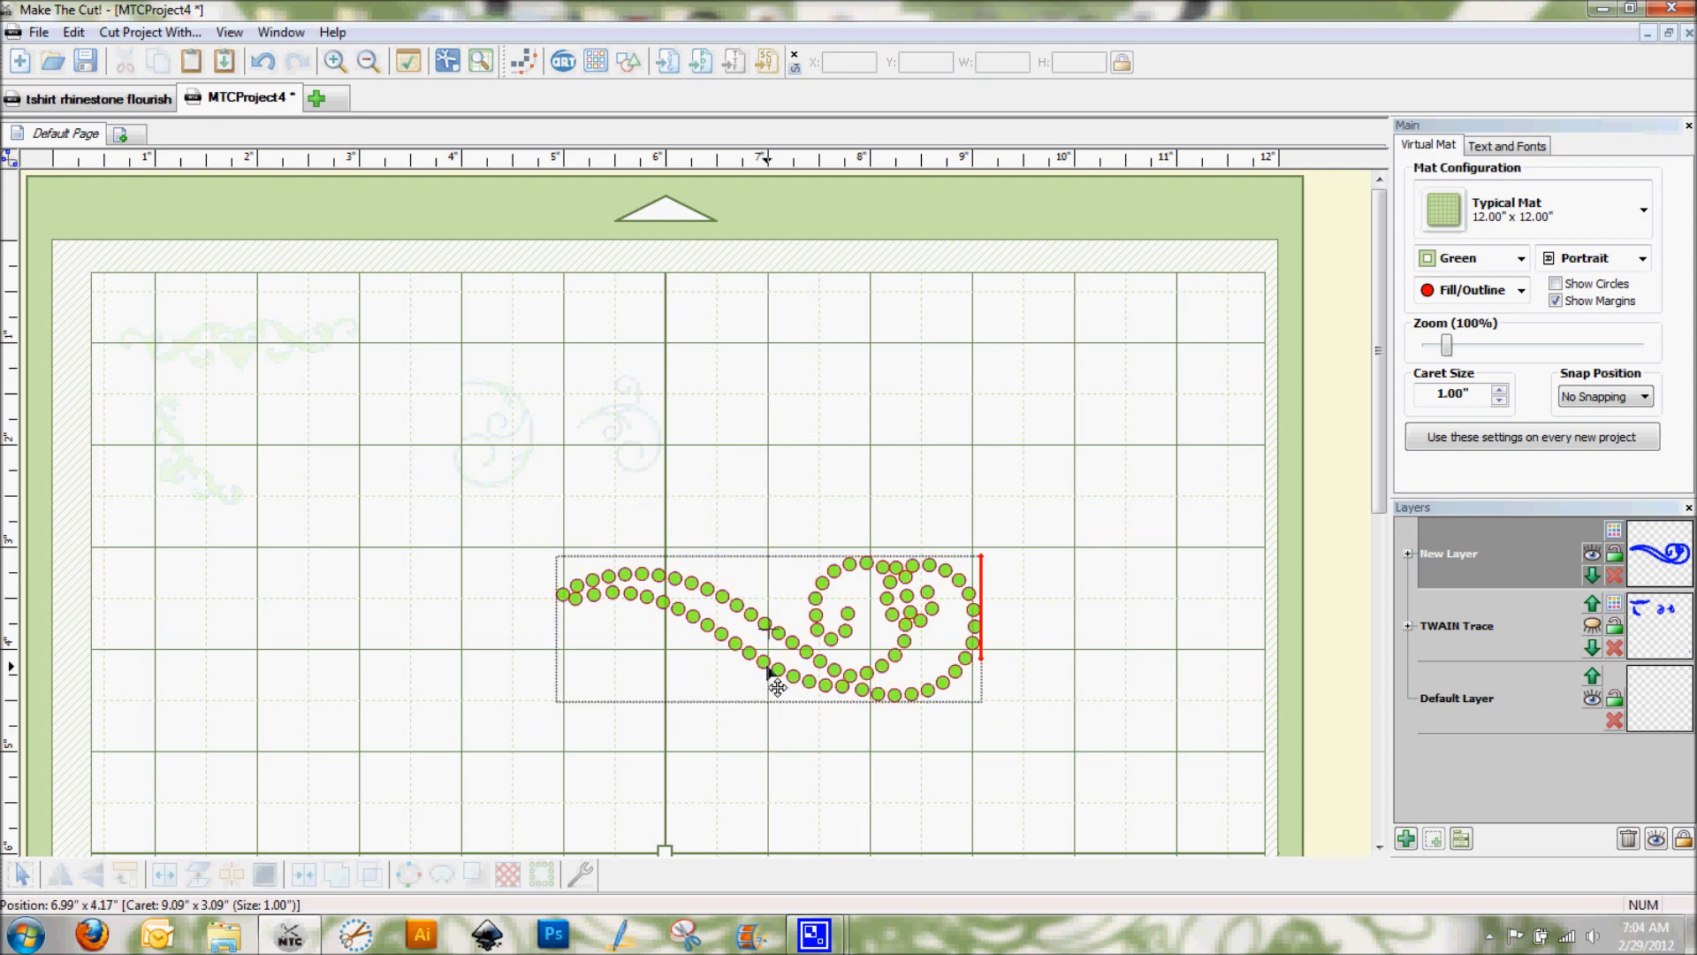
{"action": "left_click", "coordinate": [768, 671]}
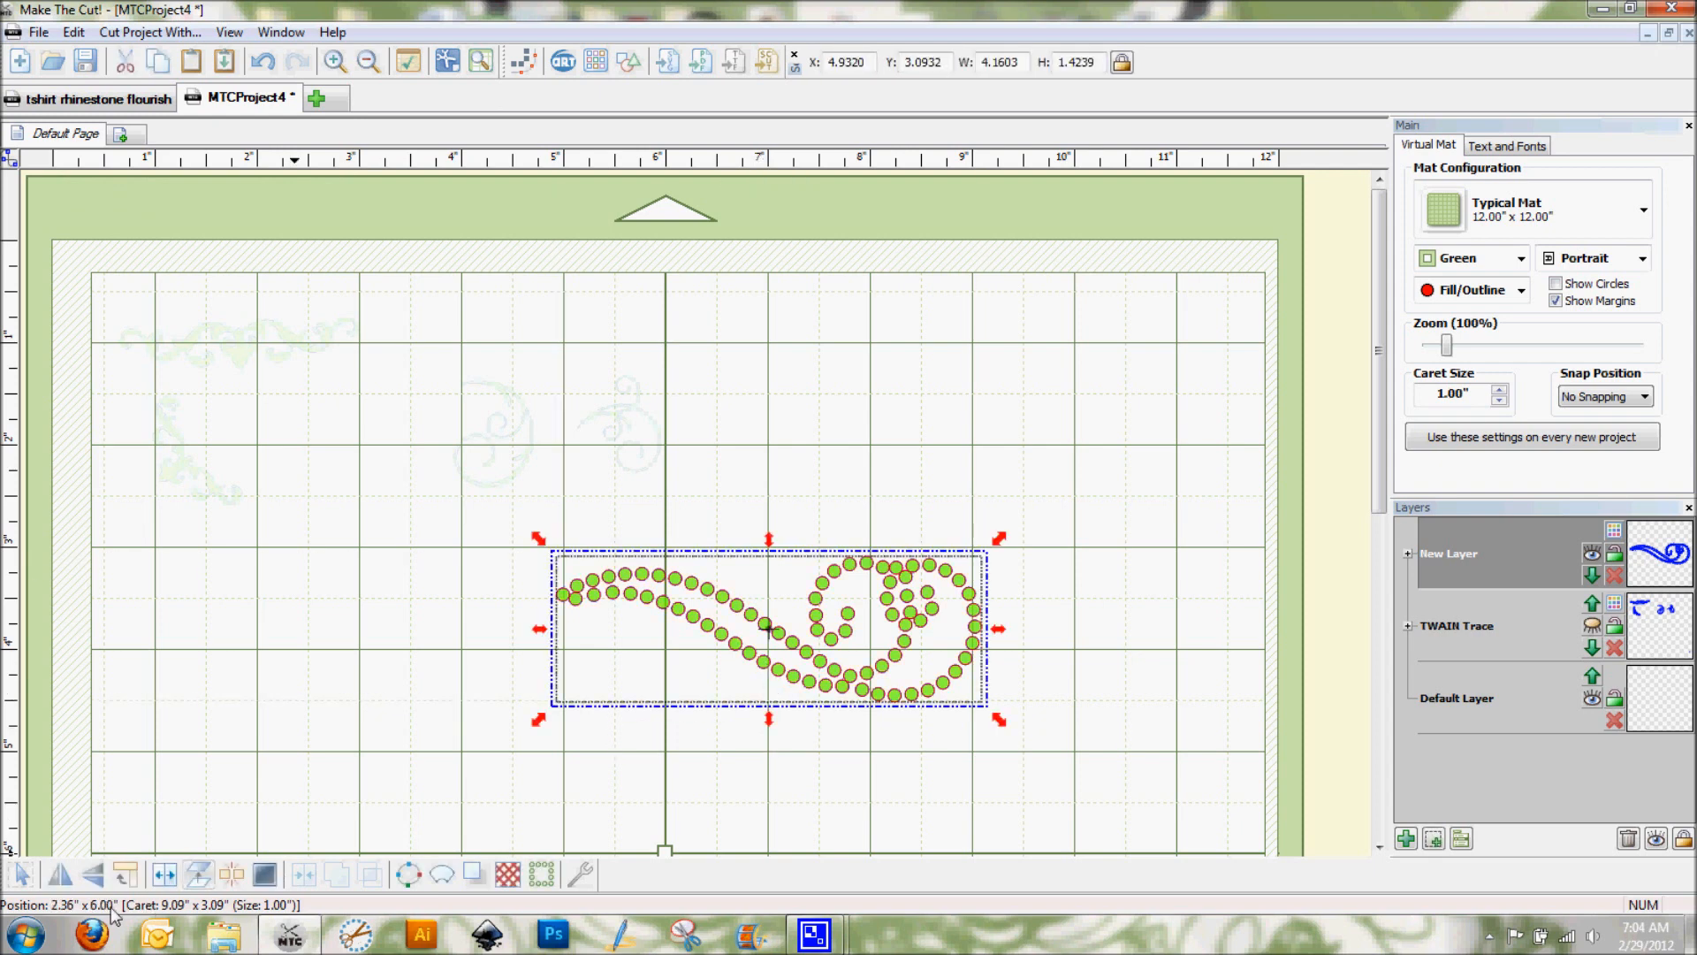
{"action": "left_click", "coordinate": [64, 881]}
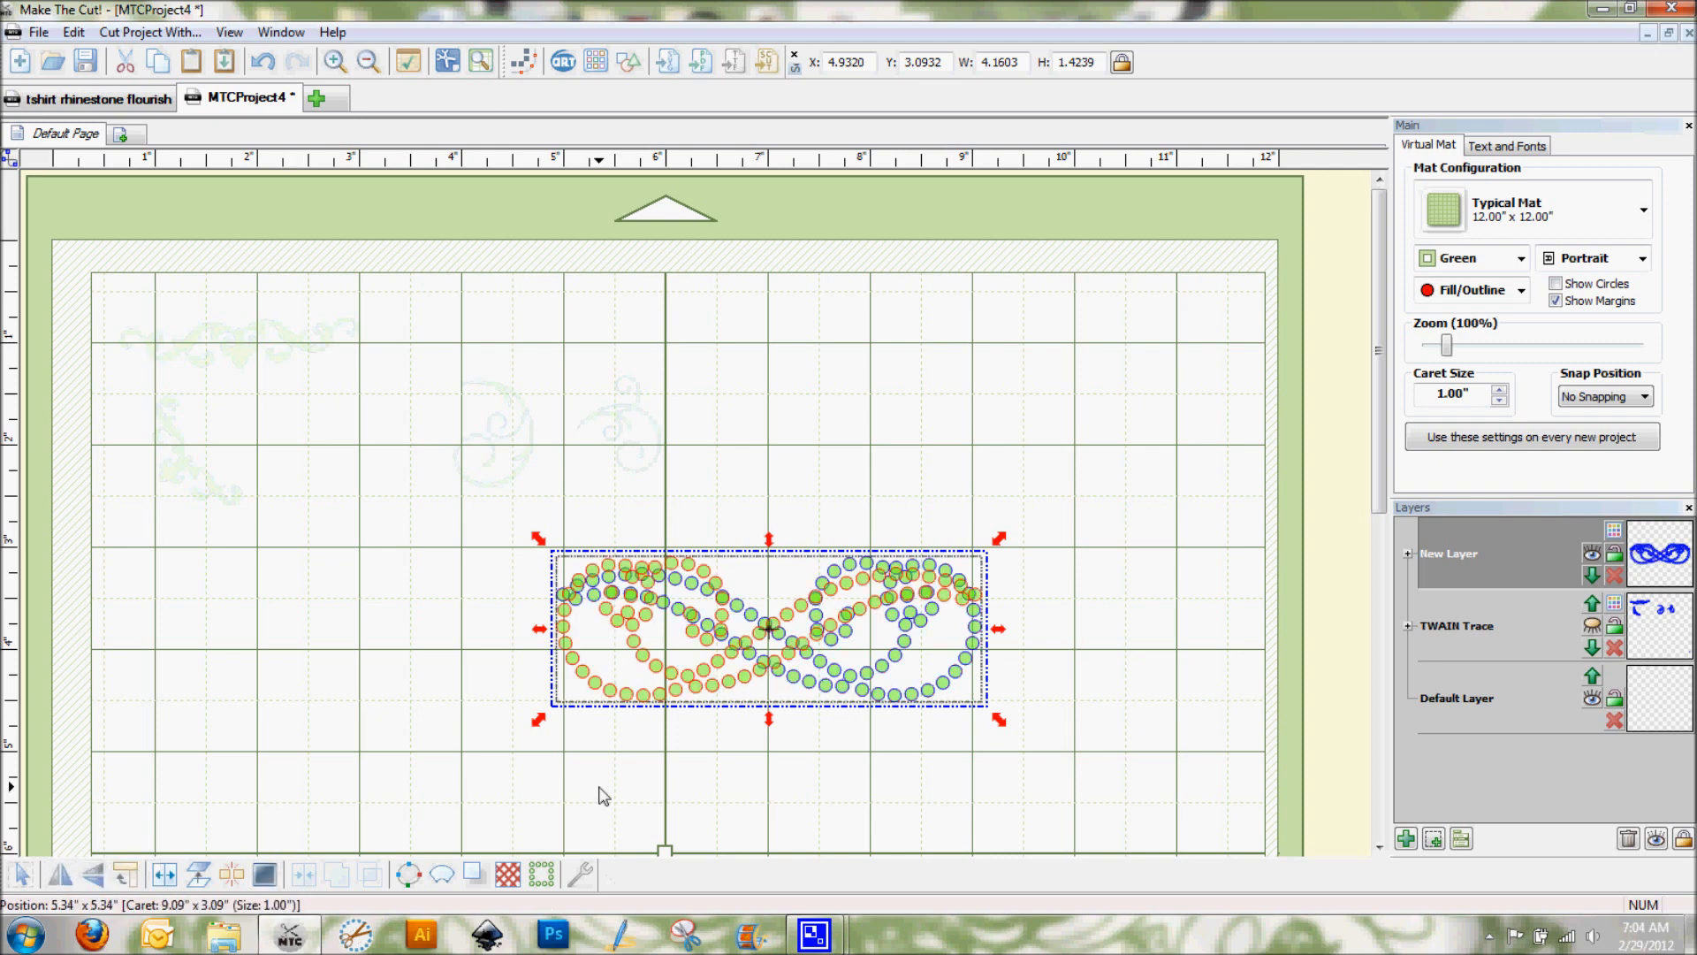
- Shift the mirrored flourish horizontally to about X 0.92 so the two tail tips overlap, and deselect it
{"action": "key", "text": "Left"}
{"action": "key", "text": "Left"}
{"action": "key", "text": "Left"}
{"action": "key", "text": "Left"}
{"action": "key", "text": "Left"}
{"action": "key", "text": "Left"}
{"action": "key", "text": "Left"}
{"action": "key", "text": "Left"}
{"action": "key", "text": "Left"}
{"action": "key", "text": "Left"}
{"action": "key", "text": "Left"}
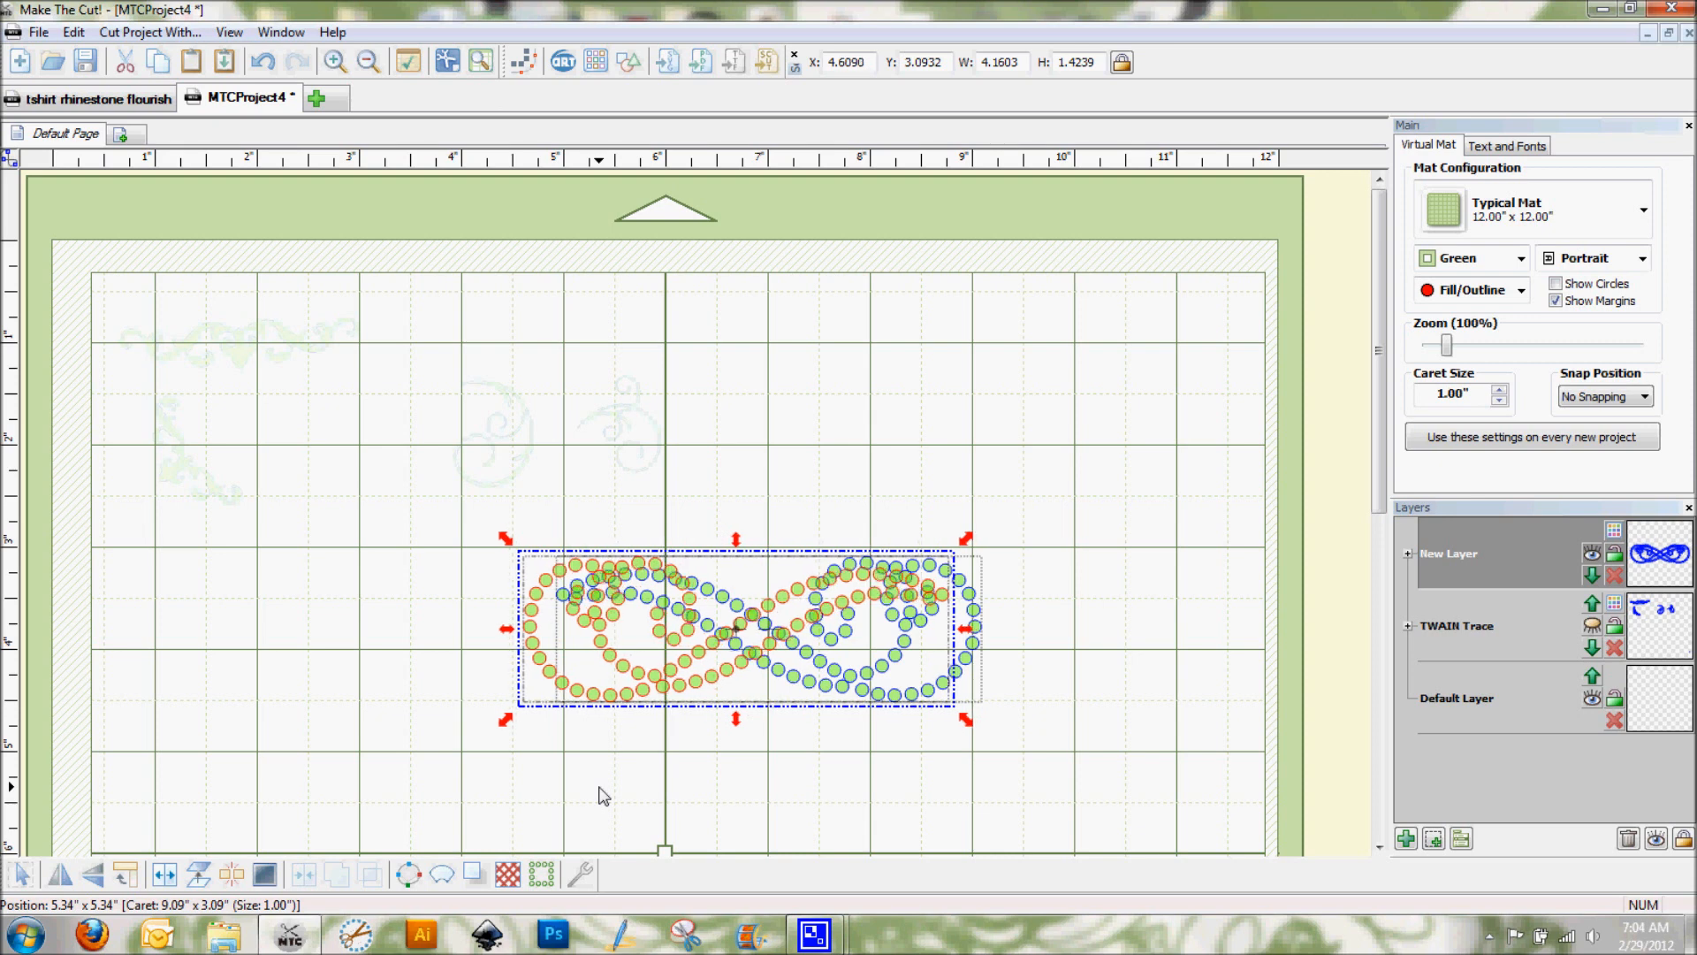
{"action": "key", "text": "Left"}
{"action": "key", "text": "Left"}
{"action": "key", "text": "Left"}
{"action": "key", "text": "Left"}
{"action": "key", "text": "Left"}
{"action": "key", "text": "Left"}
{"action": "key", "text": "Left"}
{"action": "key", "text": "Left"}
{"action": "key", "text": "Left"}
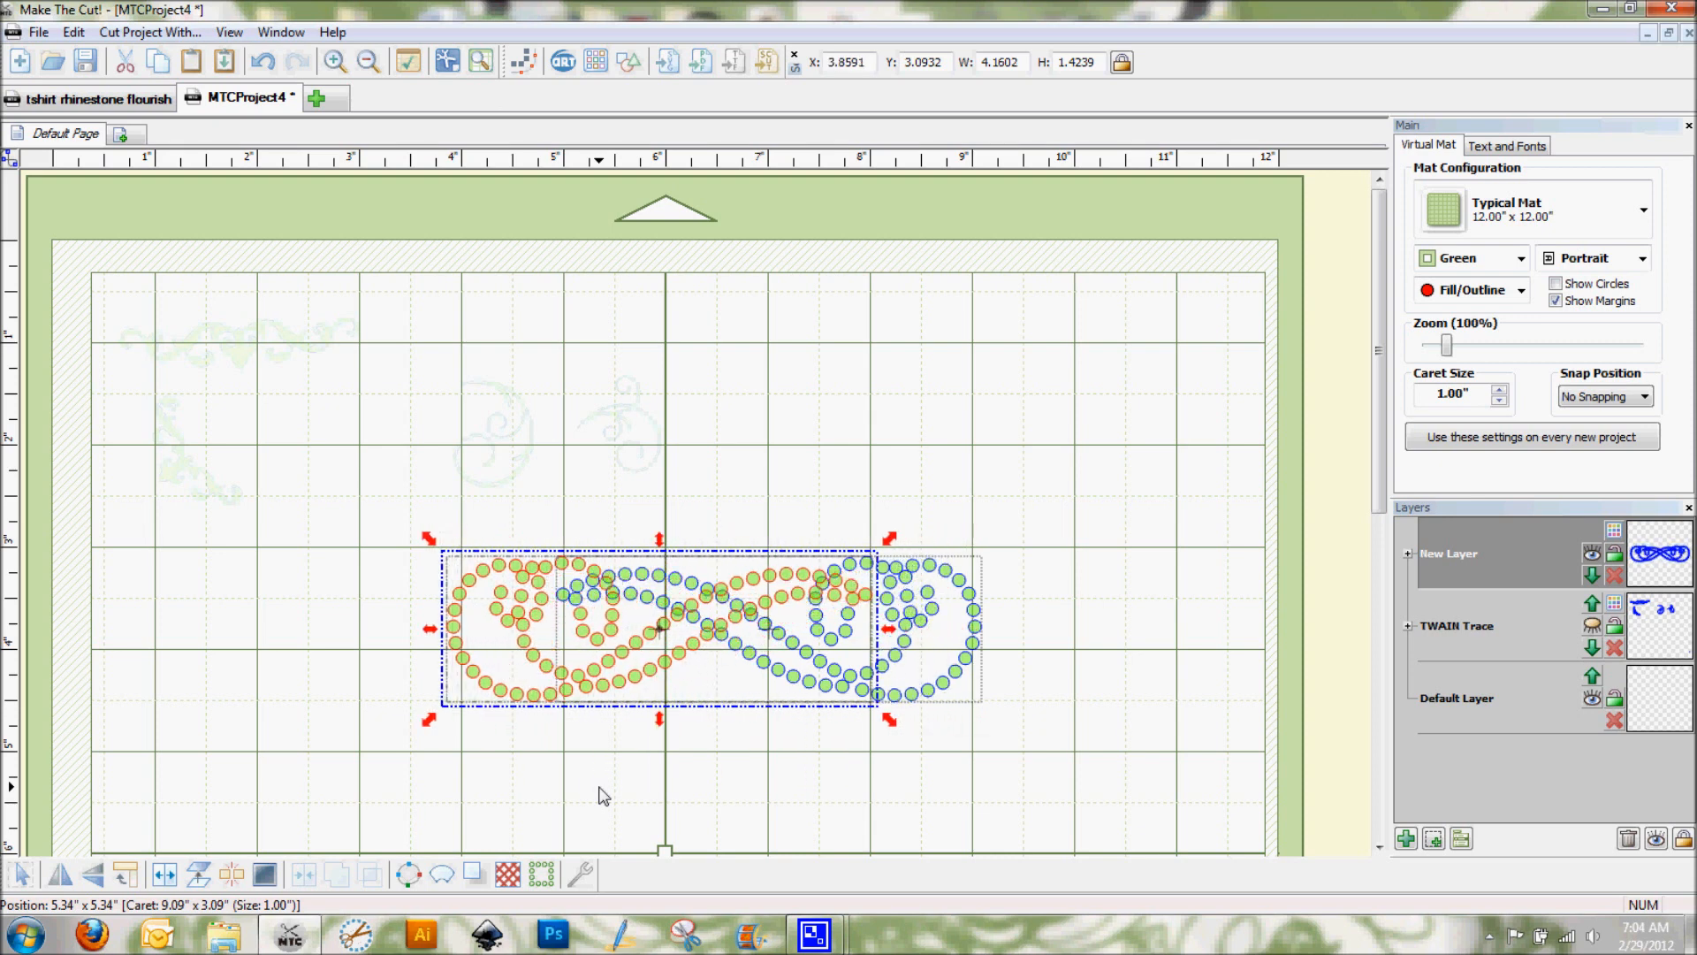
{"action": "key", "text": "Left"}
{"action": "key", "text": "Left"}
{"action": "key", "text": "Left"}
{"action": "key", "text": "Left"}
{"action": "key", "text": "Left"}
{"action": "key", "text": "Left"}
{"action": "key", "text": "Left"}
{"action": "key", "text": "Left"}
{"action": "key", "text": "Left"}
{"action": "key", "text": "Left"}
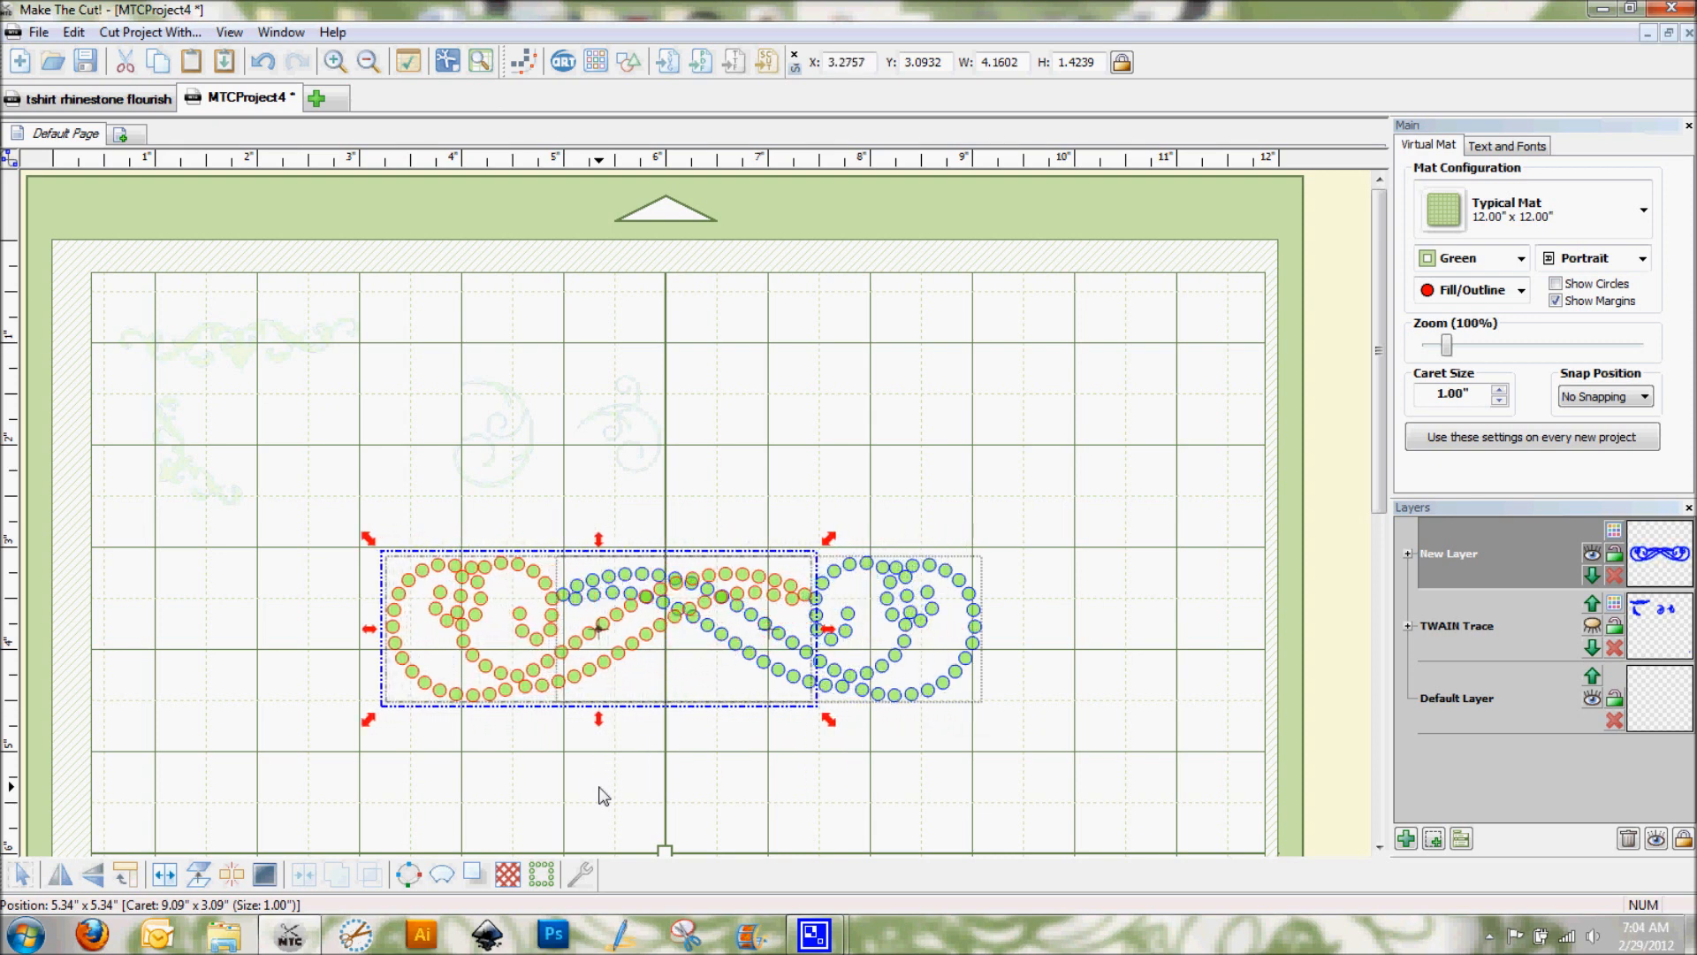
{"action": "key", "text": "Left"}
{"action": "key", "text": "Left"}
{"action": "key", "text": "Left"}
{"action": "key", "text": "Left"}
{"action": "key", "text": "Left"}
{"action": "key", "text": "Left"}
{"action": "key", "text": "Left"}
{"action": "key", "text": "Left"}
{"action": "key", "text": "Left"}
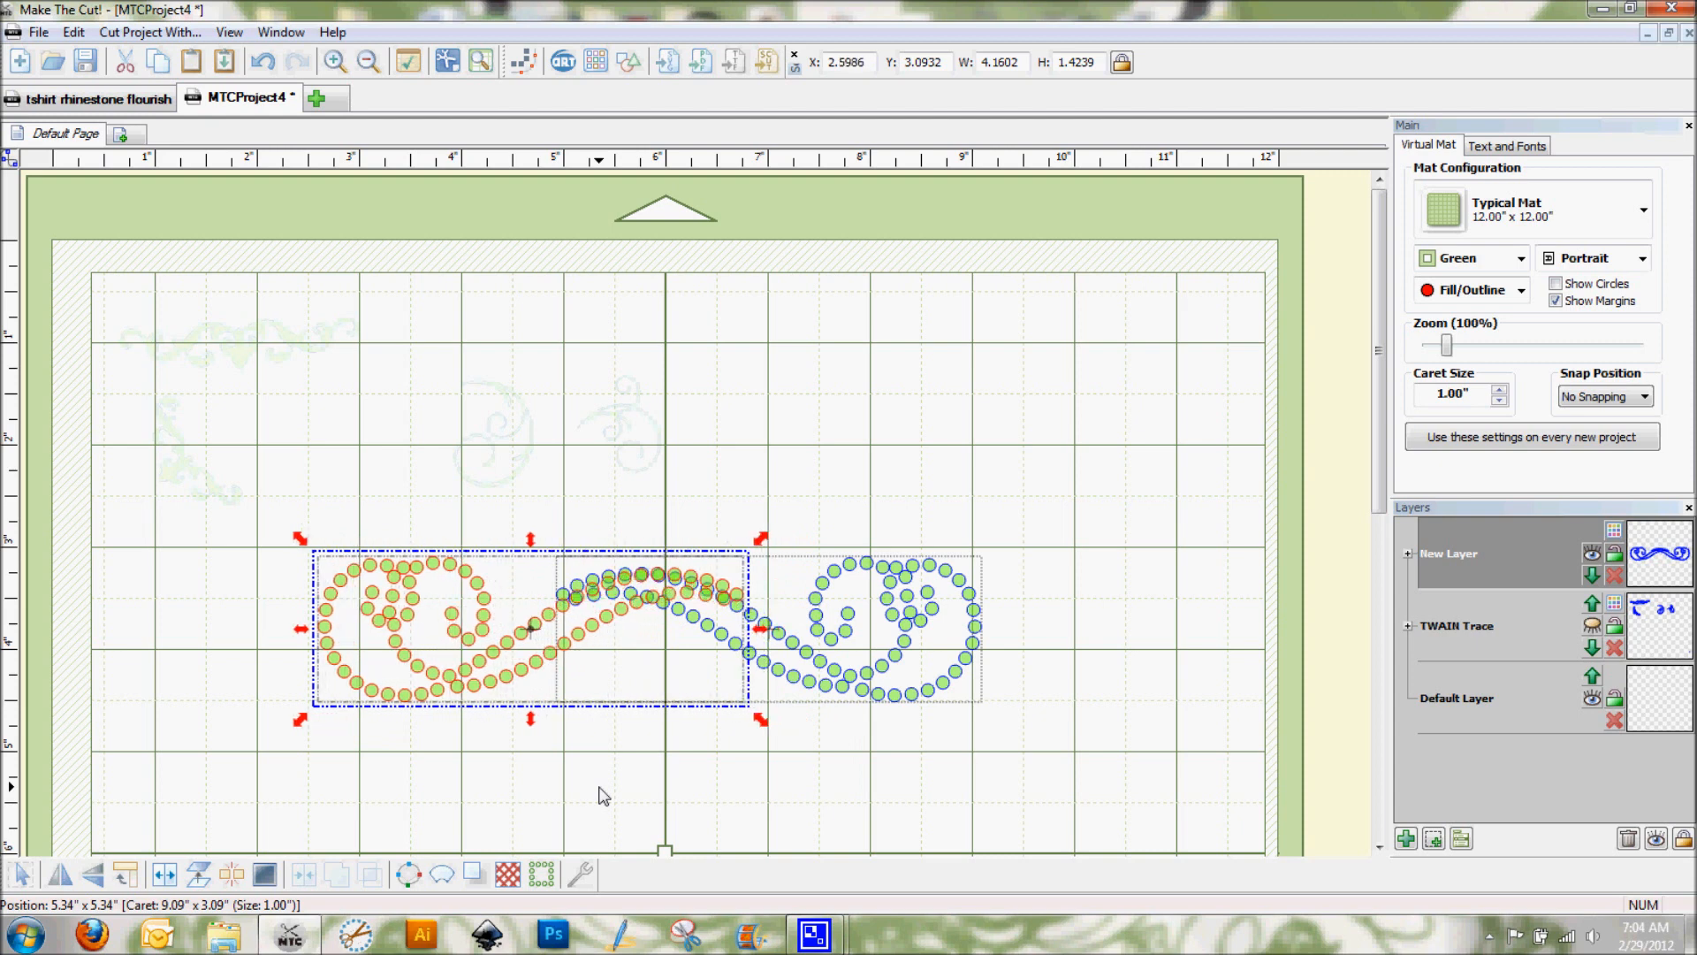
{"action": "key", "text": "Left"}
{"action": "key", "text": "Left"}
{"action": "key", "text": "Left"}
{"action": "key", "text": "Left"}
{"action": "key", "text": "Left"}
{"action": "key", "text": "Left"}
{"action": "key", "text": "Left"}
{"action": "key", "text": "Left"}
{"action": "key", "text": "Left"}
{"action": "key", "text": "Left"}
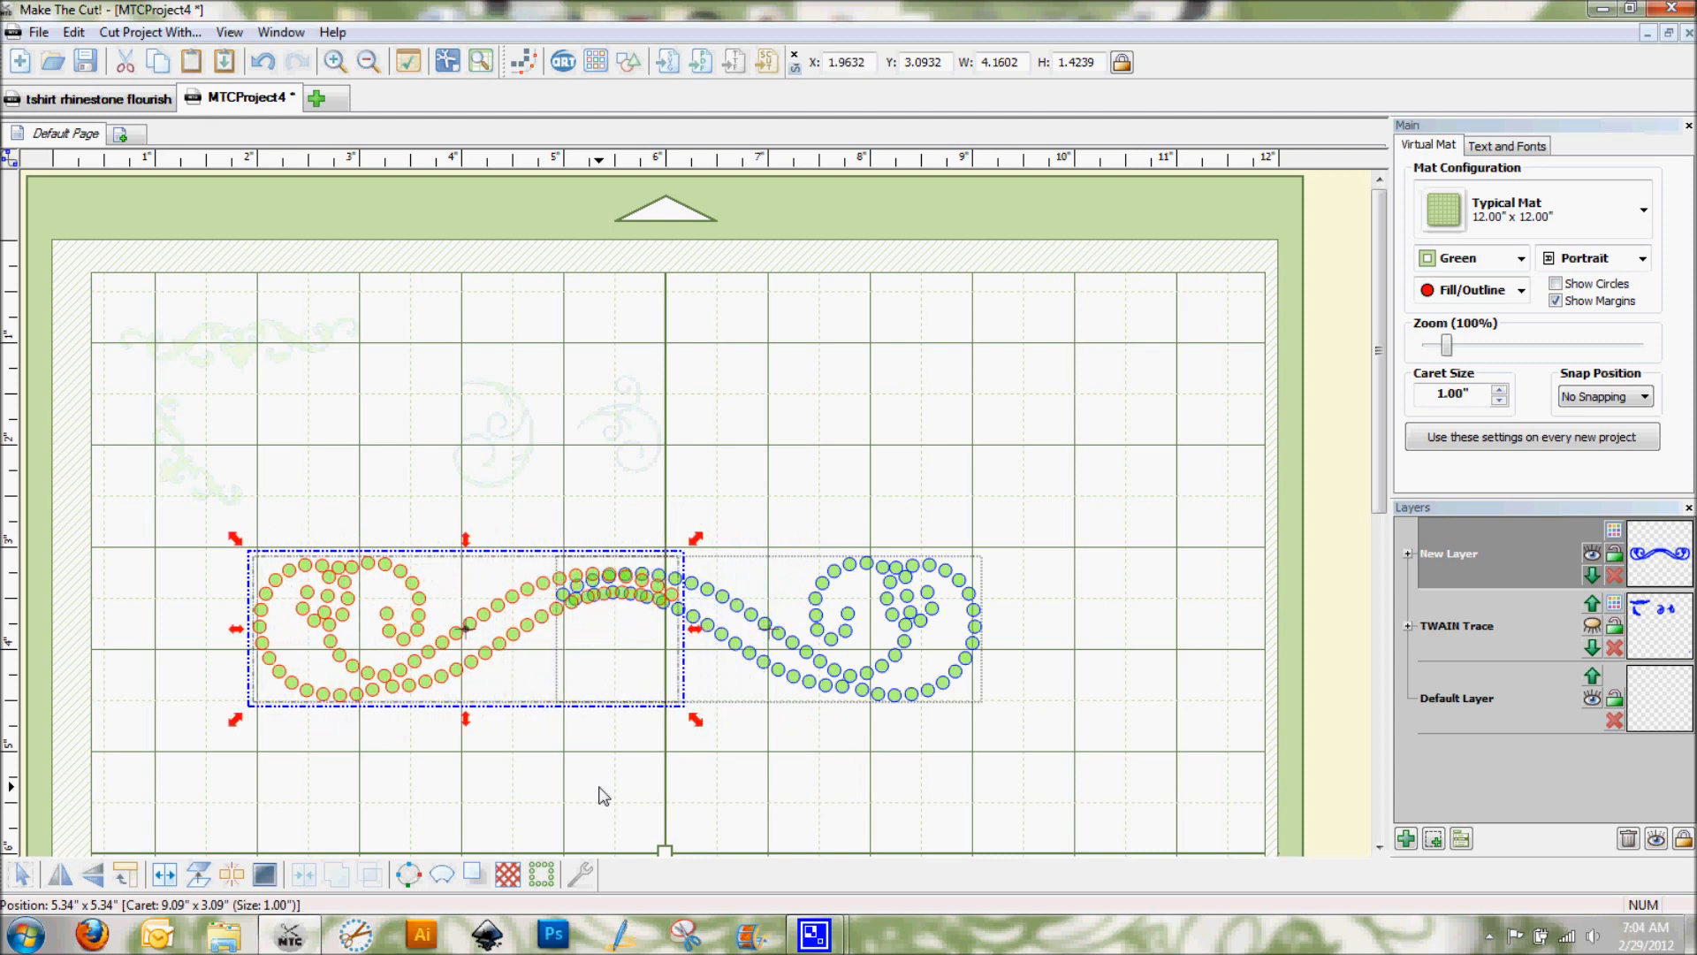
{"action": "key", "text": "Left"}
{"action": "key", "text": "Left"}
{"action": "key", "text": "Left"}
{"action": "key", "text": "Left"}
{"action": "key", "text": "Left"}
{"action": "key", "text": "Left"}
{"action": "key", "text": "Left"}
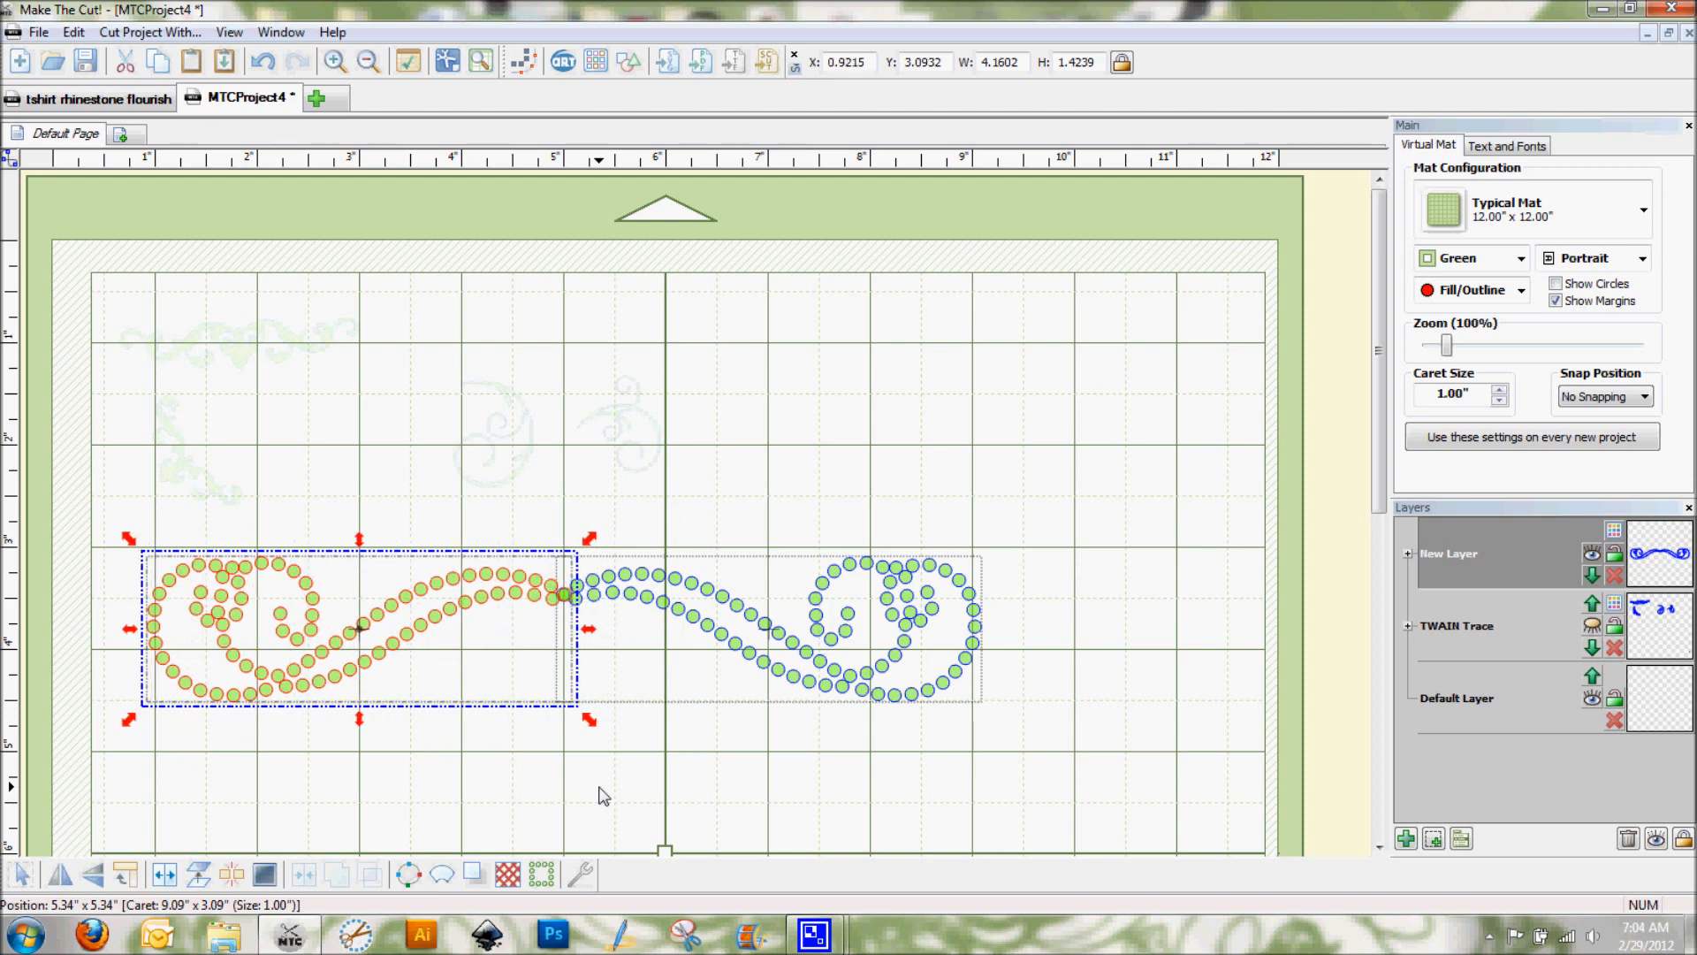
{"action": "left_click", "coordinate": [663, 711]}
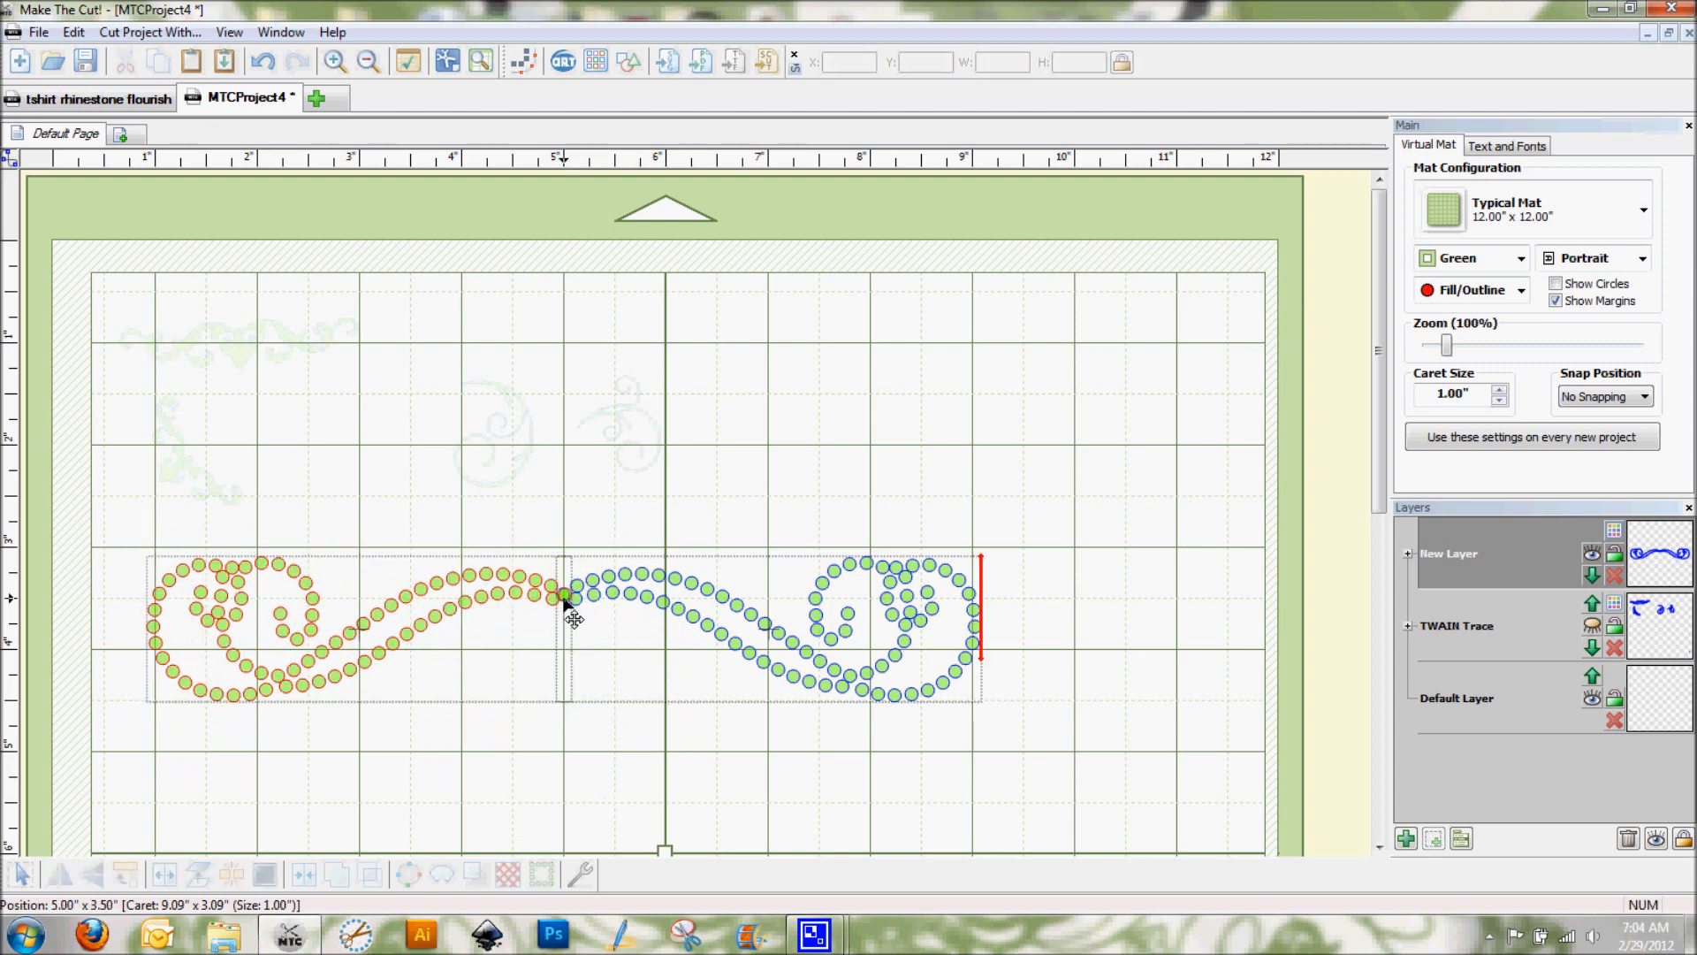
- Move the mirrored flourish clear of the original's tail tip, to about X 0.69, Y 3.11
{"action": "left_click", "coordinate": [409, 624]}
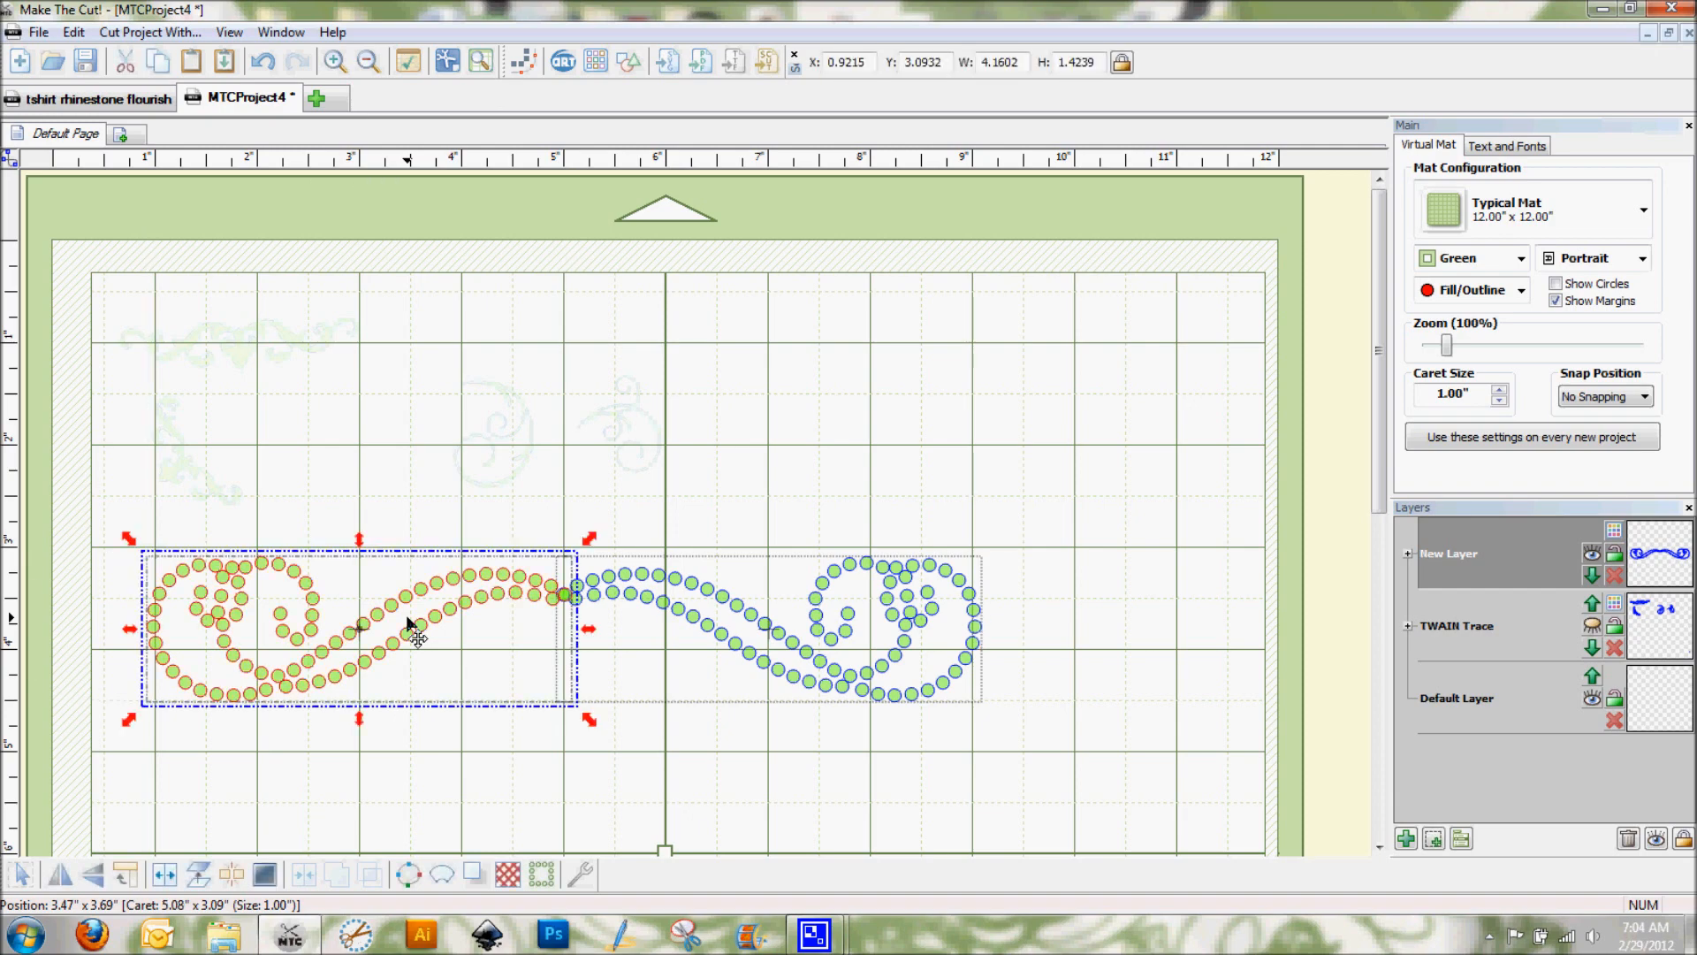
{"action": "left_click", "coordinate": [646, 663]}
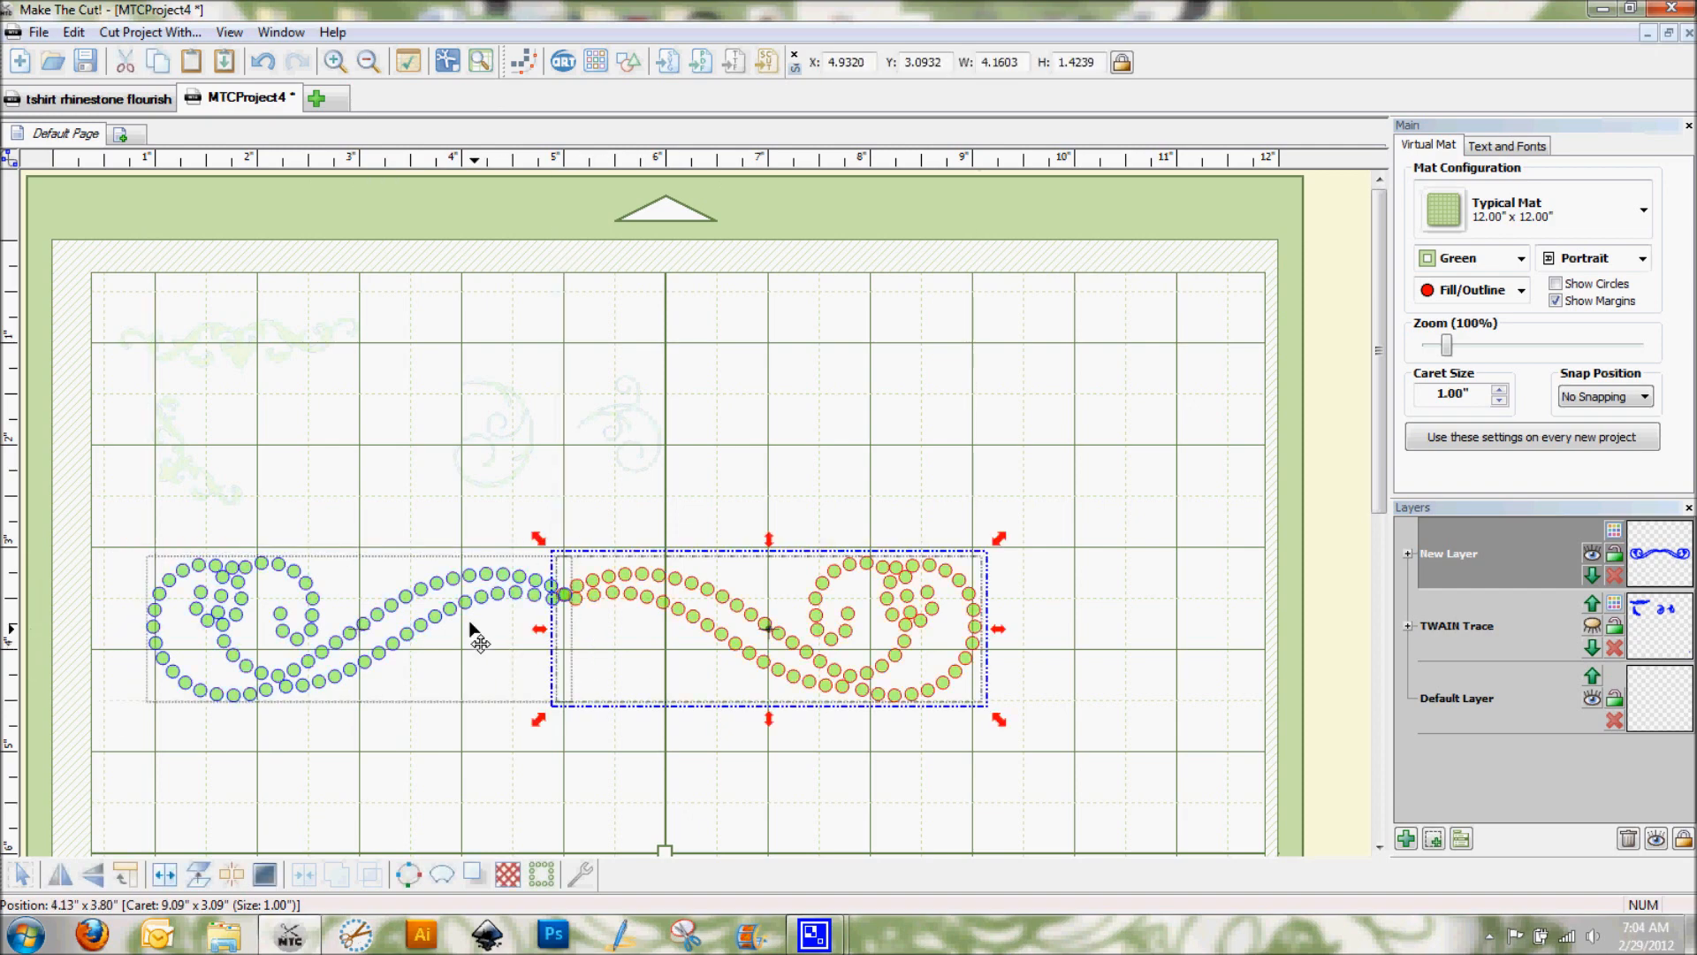
{"action": "mouse_move", "coordinate": [462, 606]}
{"action": "left_mouse_down"}
{"action": "mouse_move", "coordinate": [443, 608]}
{"action": "mouse_move", "coordinate": [461, 607]}
{"action": "left_mouse_up"}
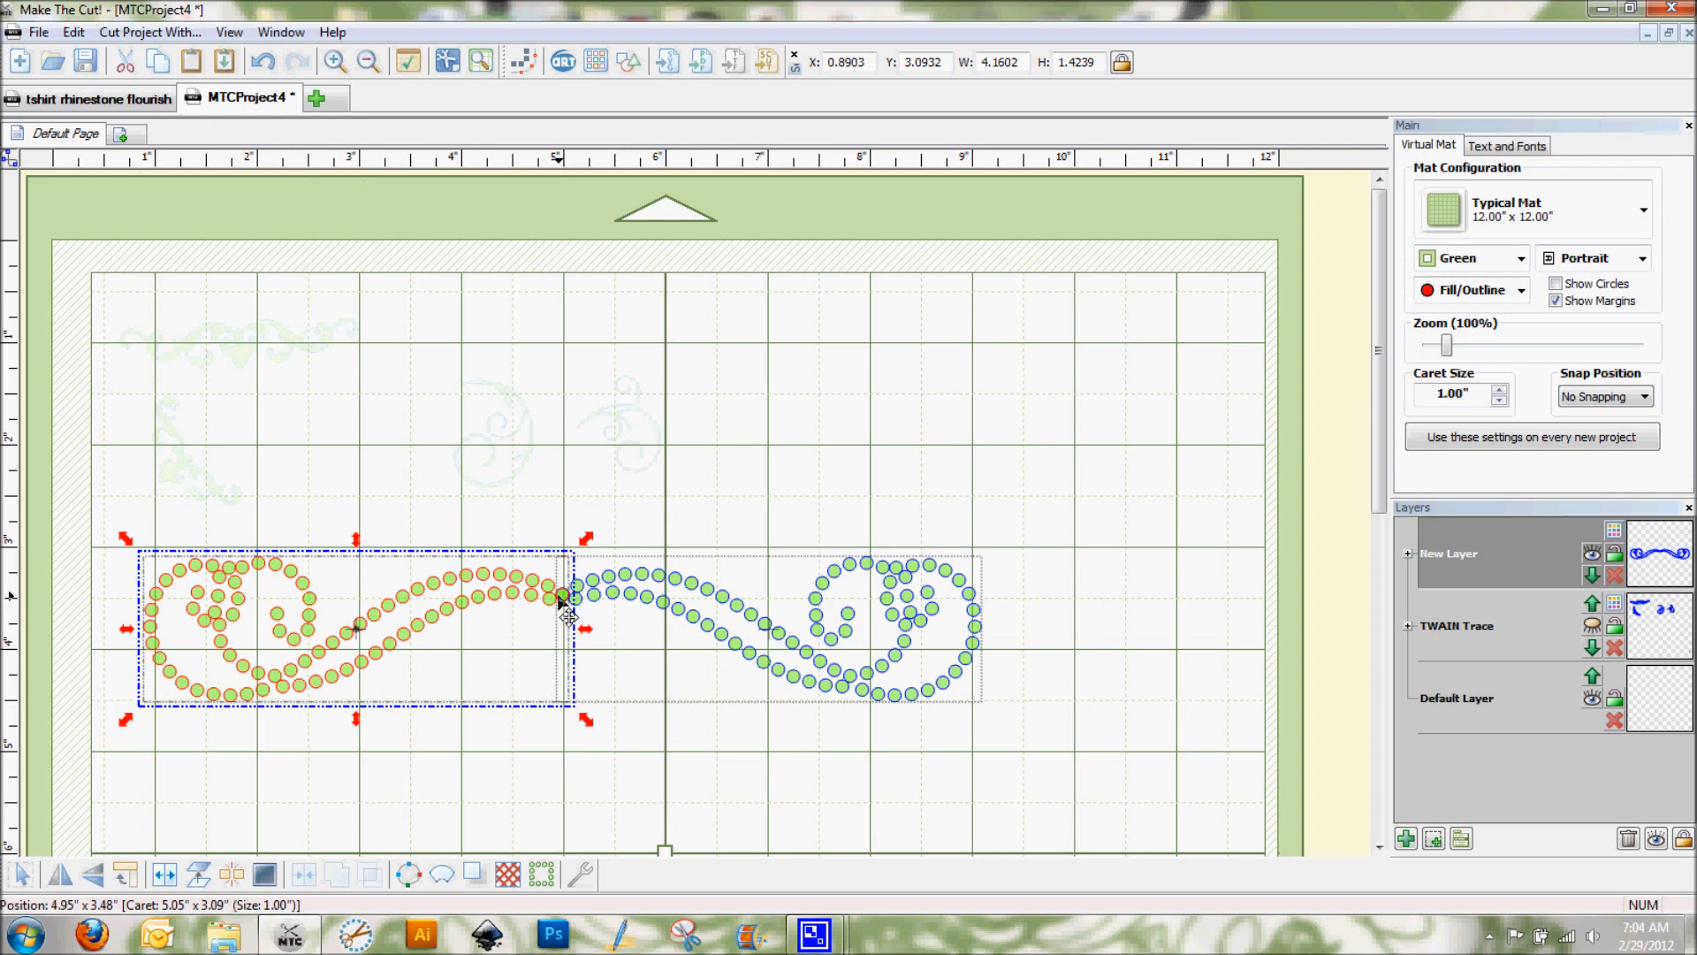
{"action": "left_click_drag", "start_coordinate": [513, 606], "coordinate": [493, 597]}
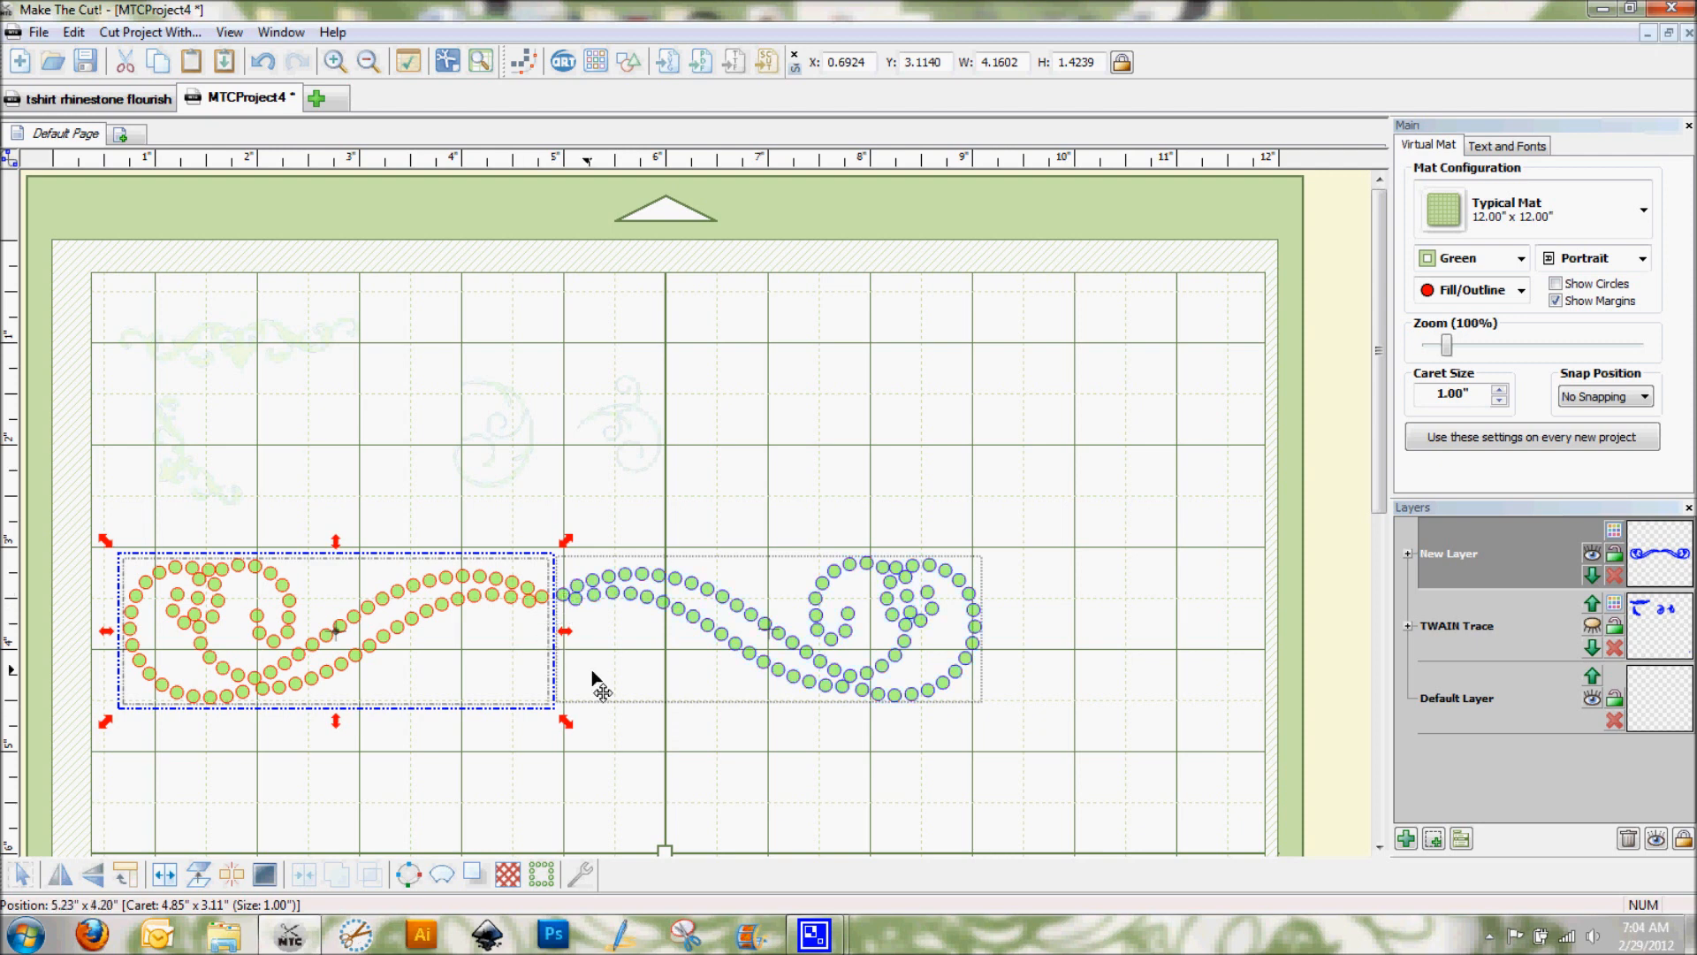
- Split the mirrored flourish into single stones and delete the stone at its tail tip
{"action": "left_click", "coordinate": [171, 878]}
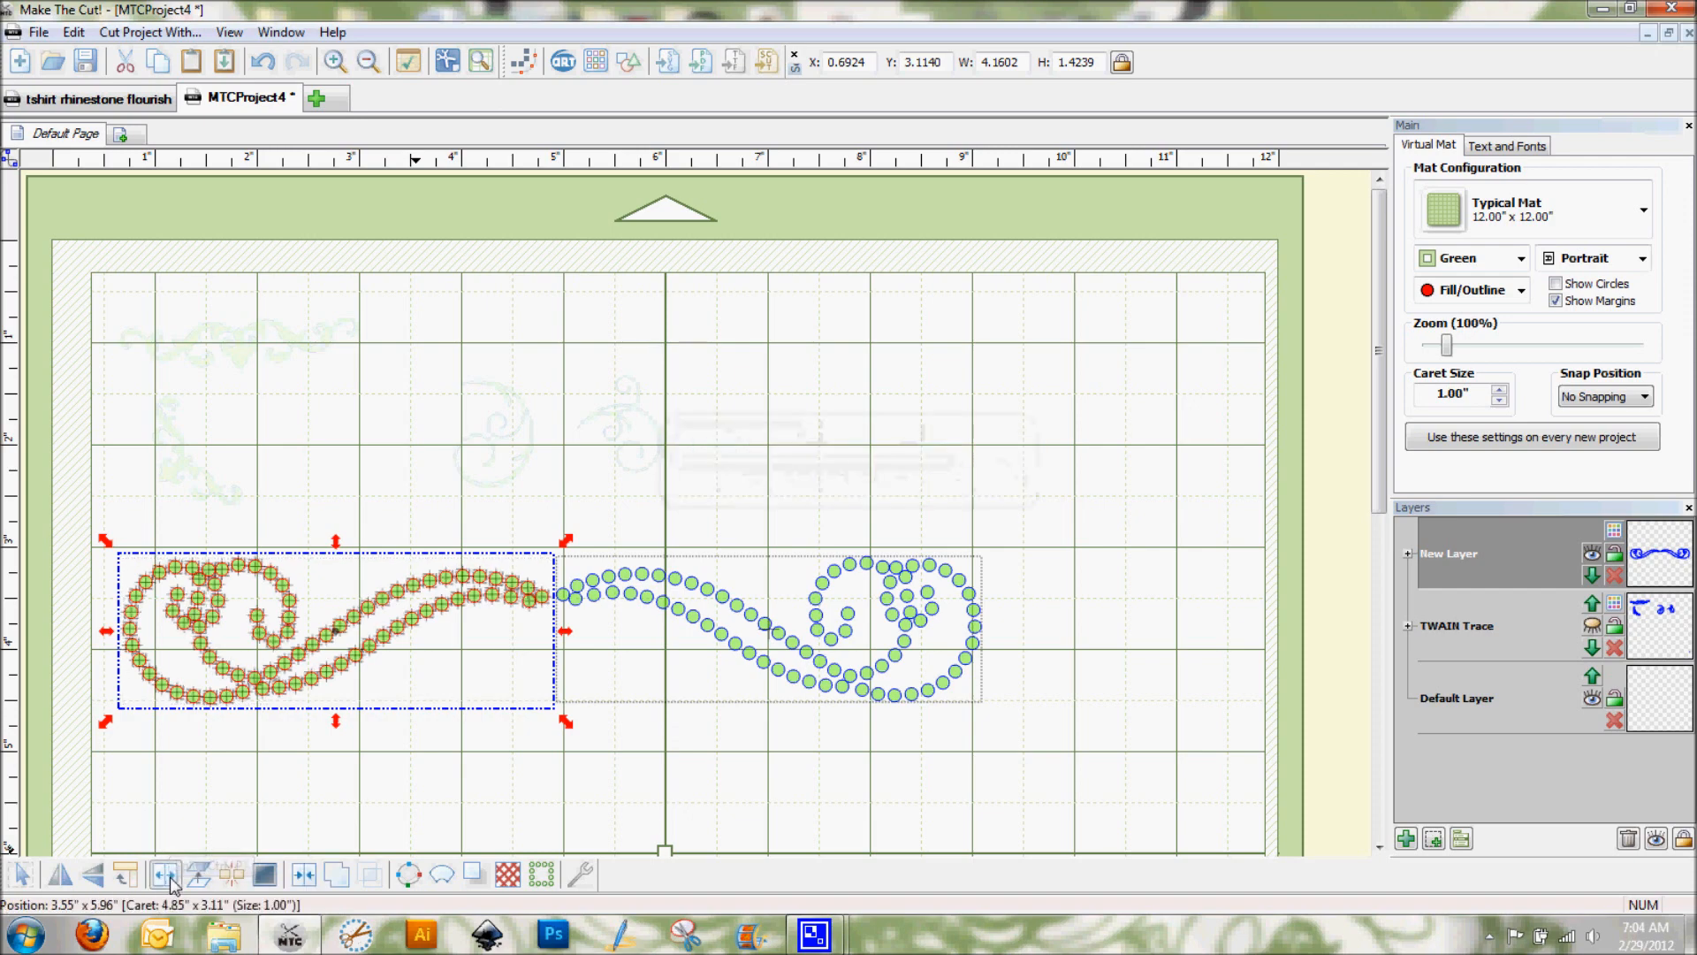
{"action": "left_click", "coordinate": [624, 652]}
{"action": "left_click", "coordinate": [543, 599]}
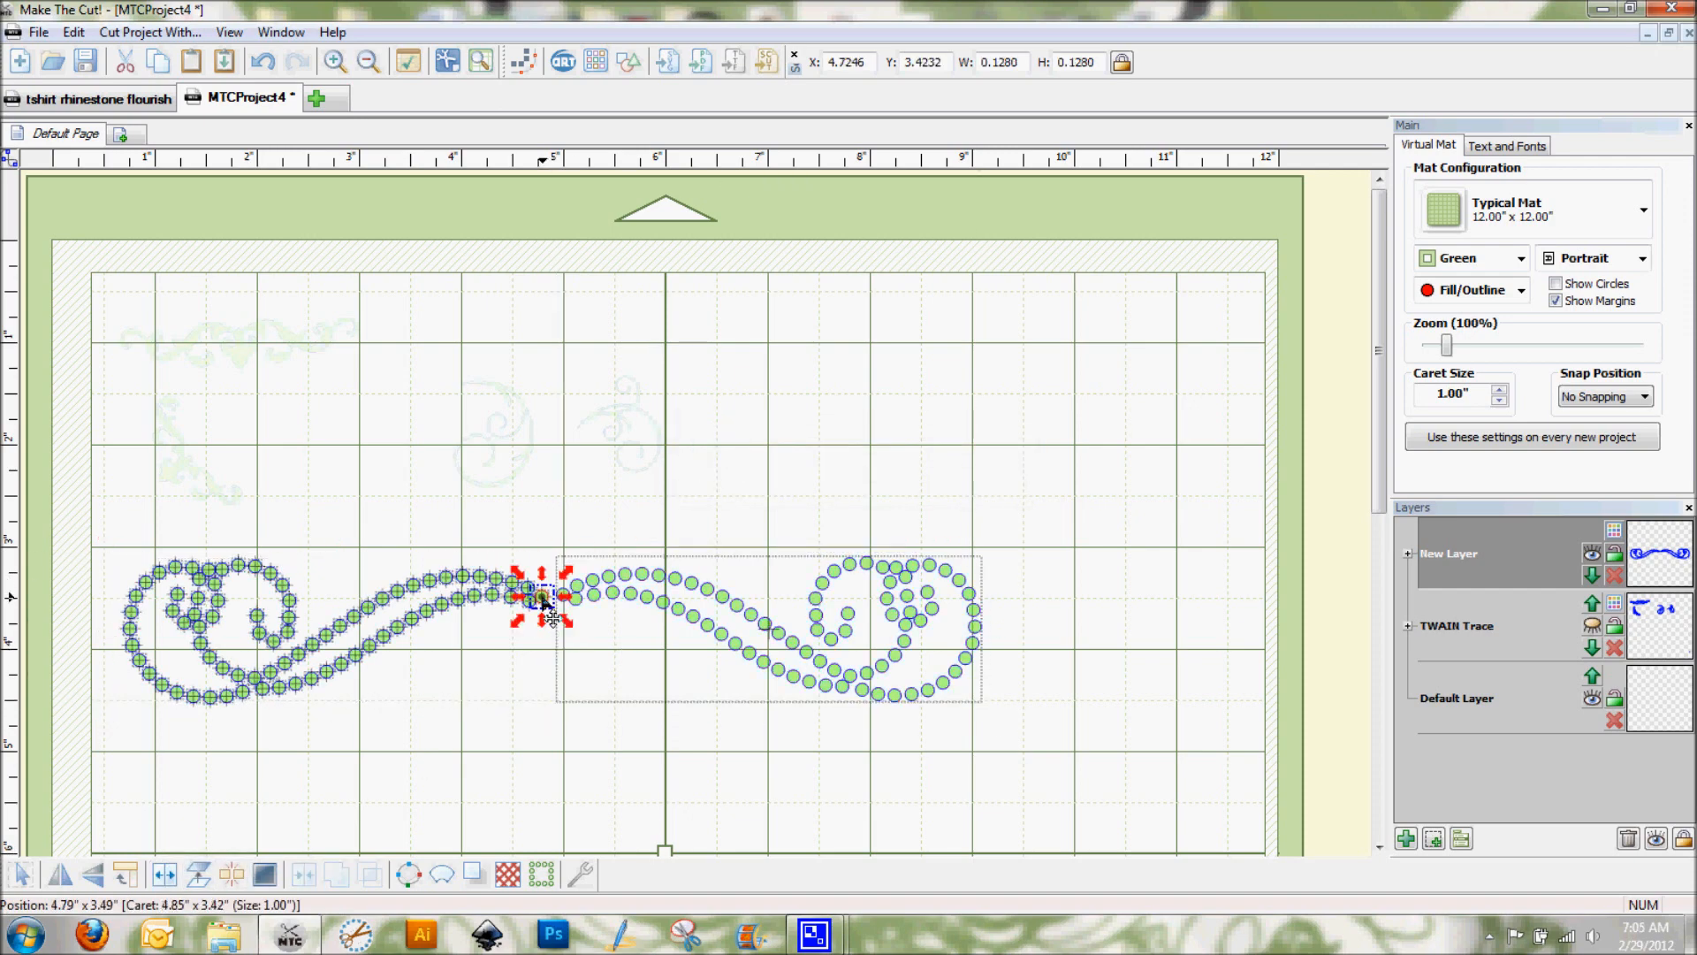
{"action": "key", "text": "Delete"}
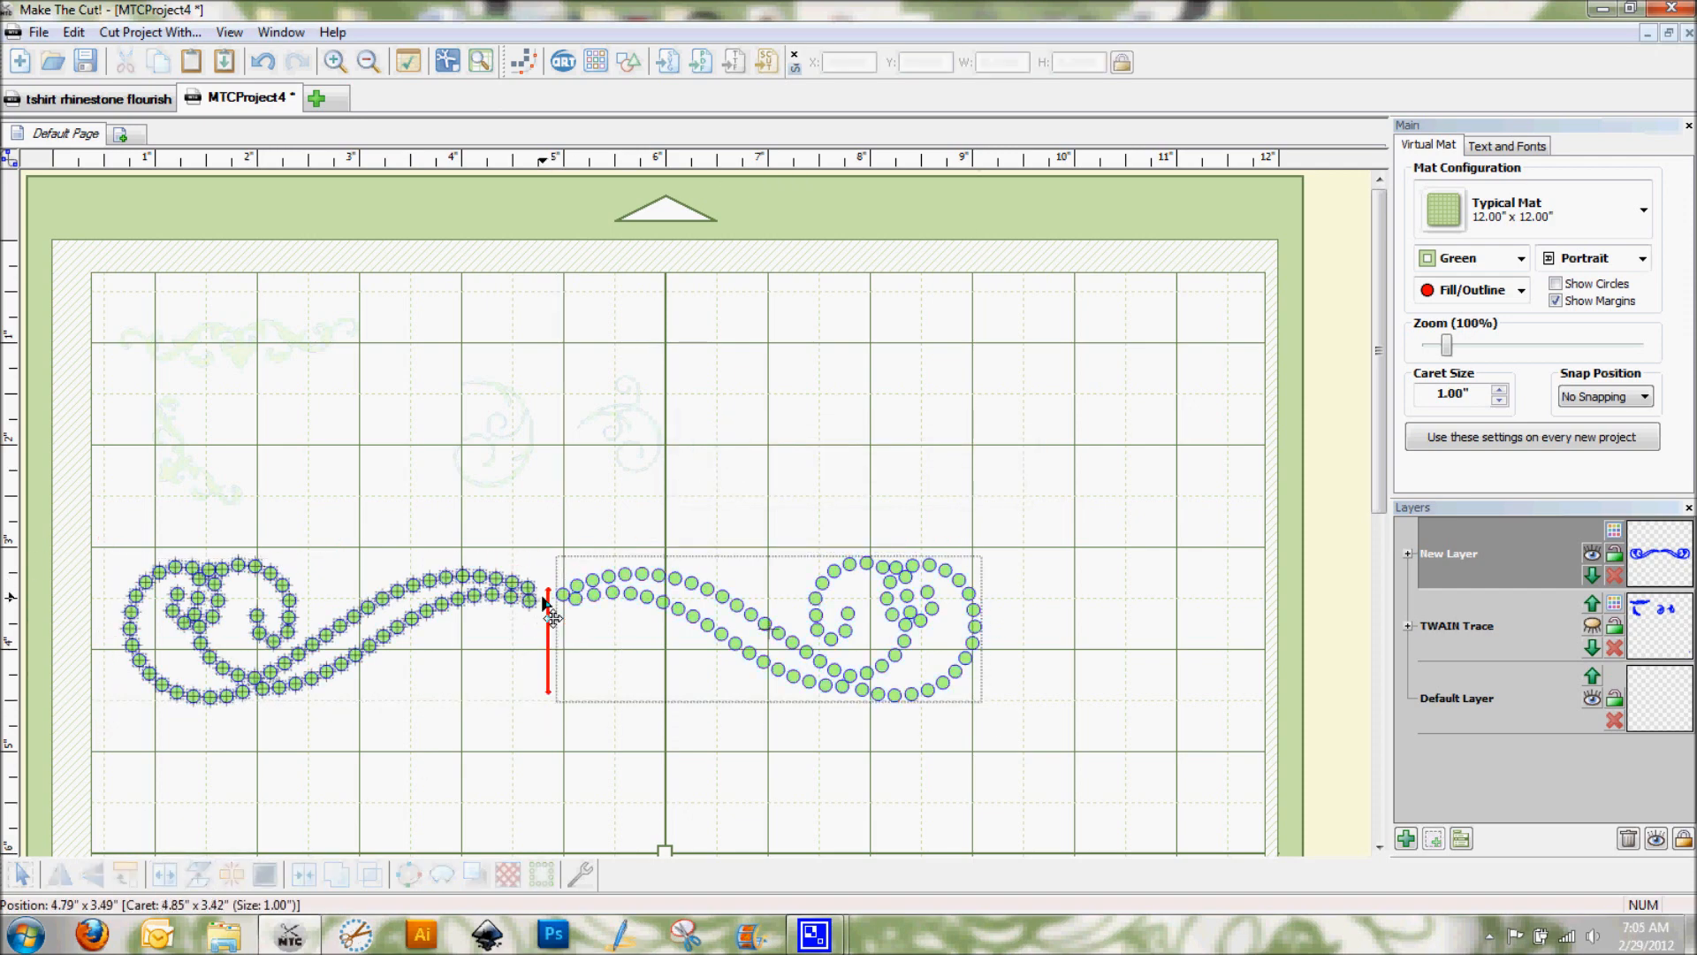
- Split the original flourish into single stones and delete the stone at its tail tip
{"action": "left_click", "coordinate": [625, 577]}
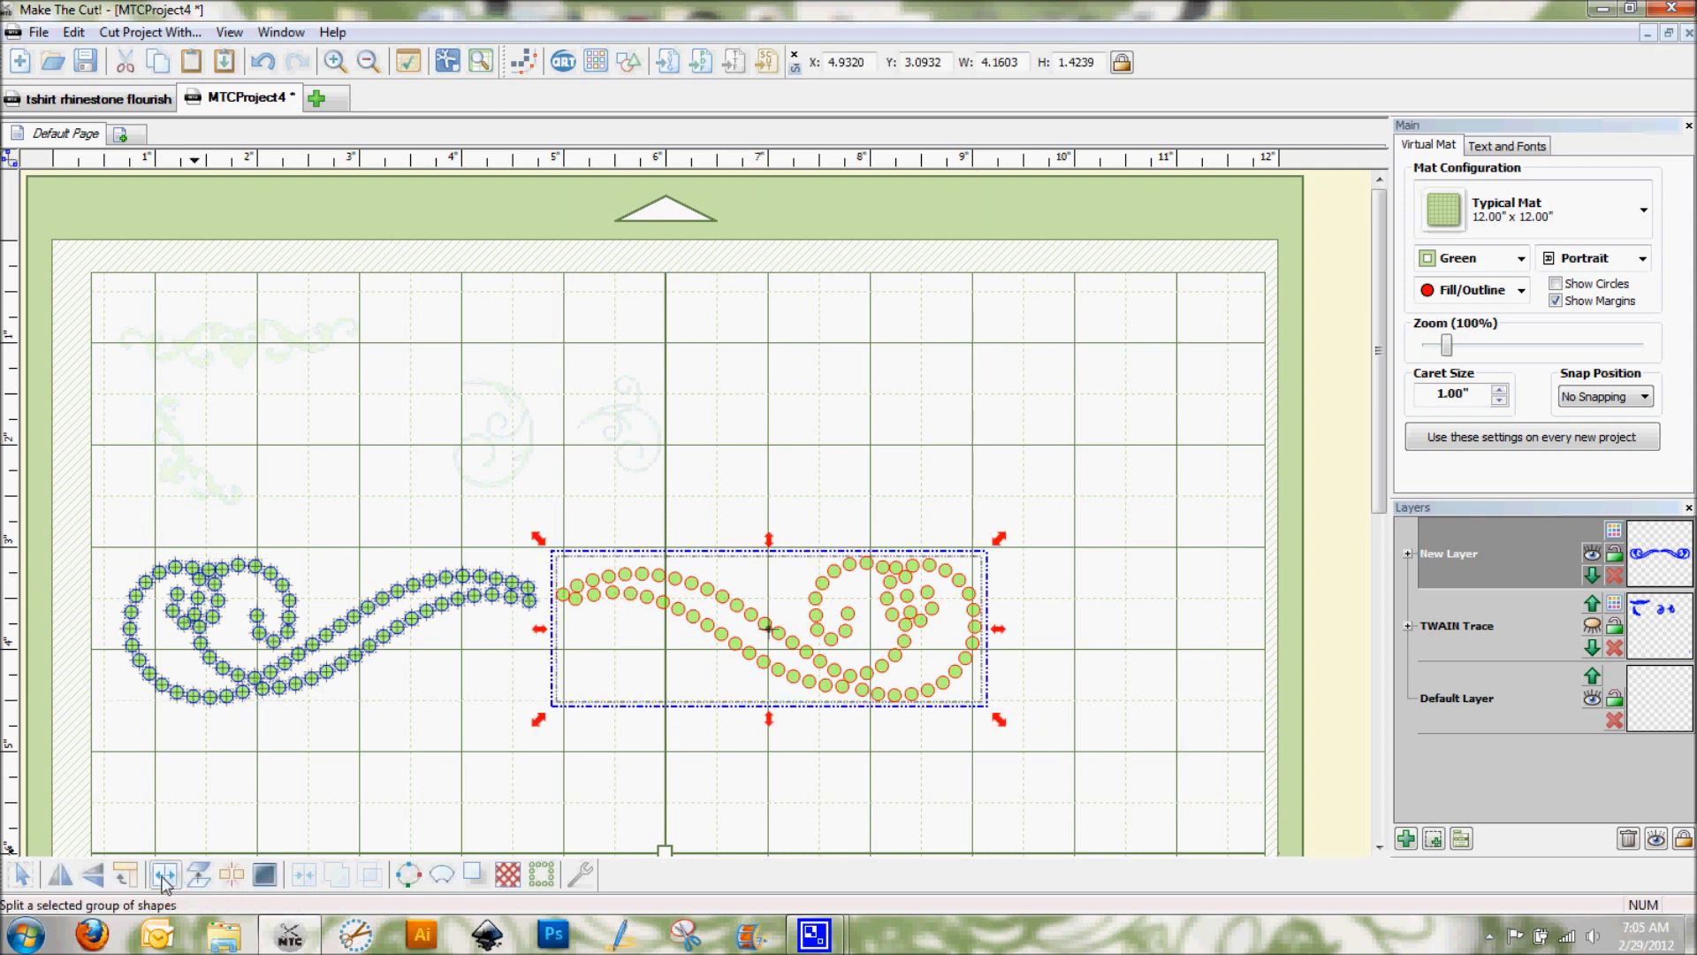
{"action": "left_click", "coordinate": [198, 874]}
{"action": "left_click", "coordinate": [473, 691]}
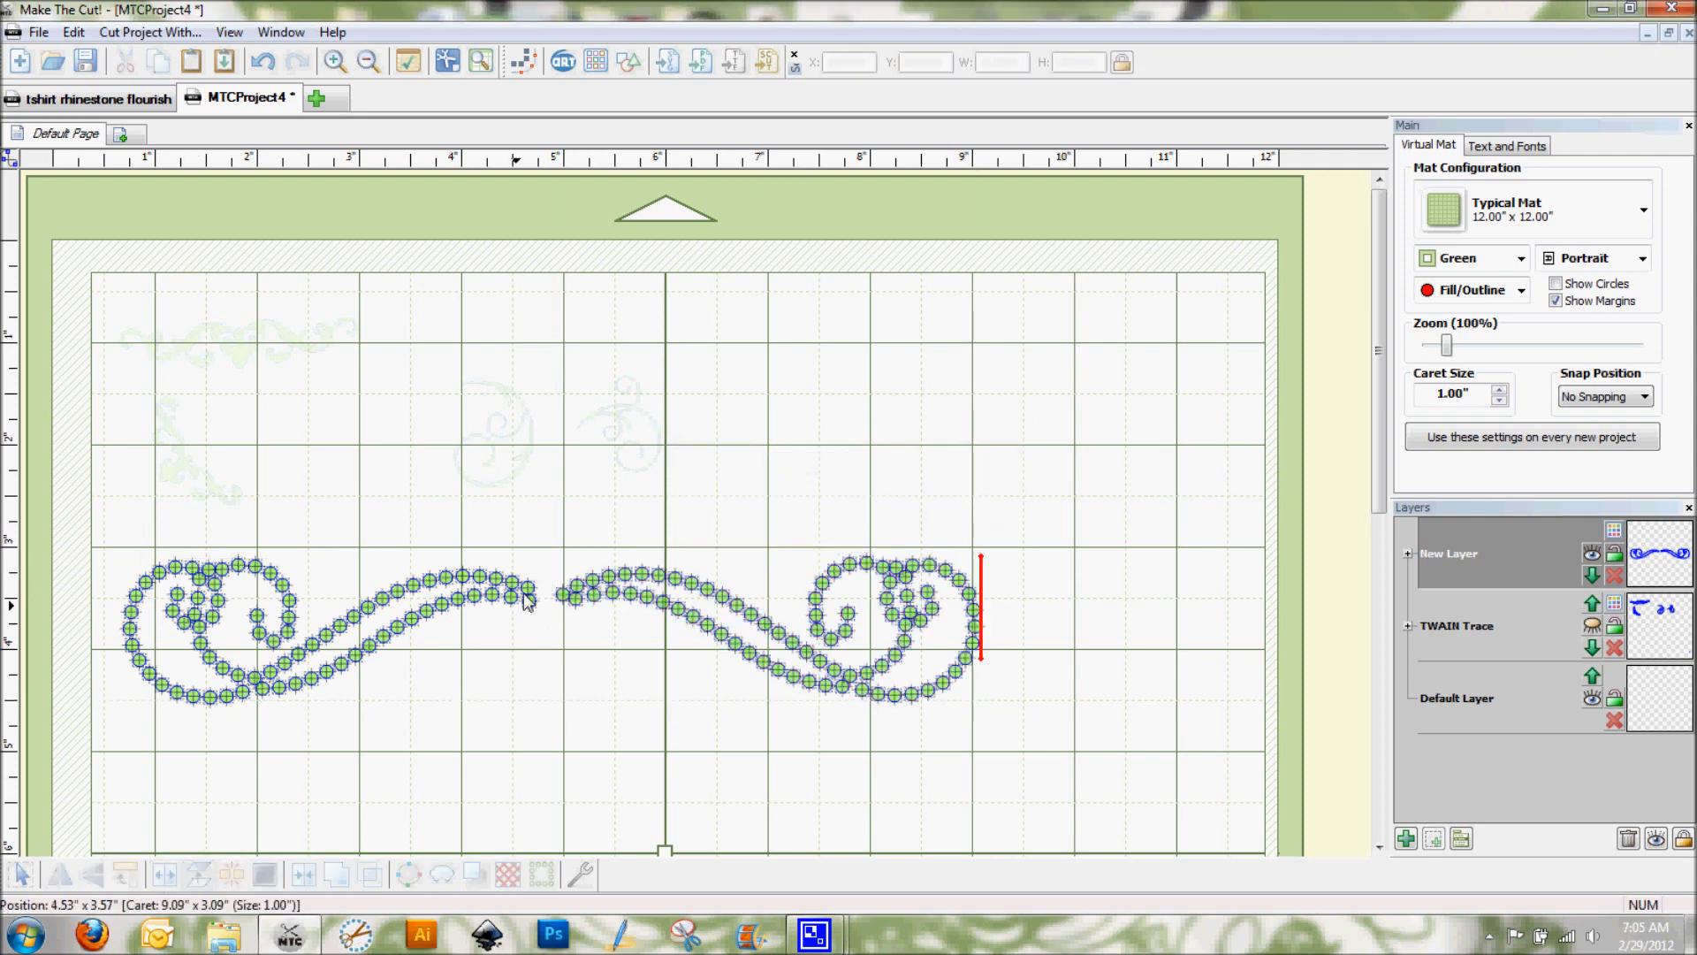
{"action": "left_click", "coordinate": [565, 601]}
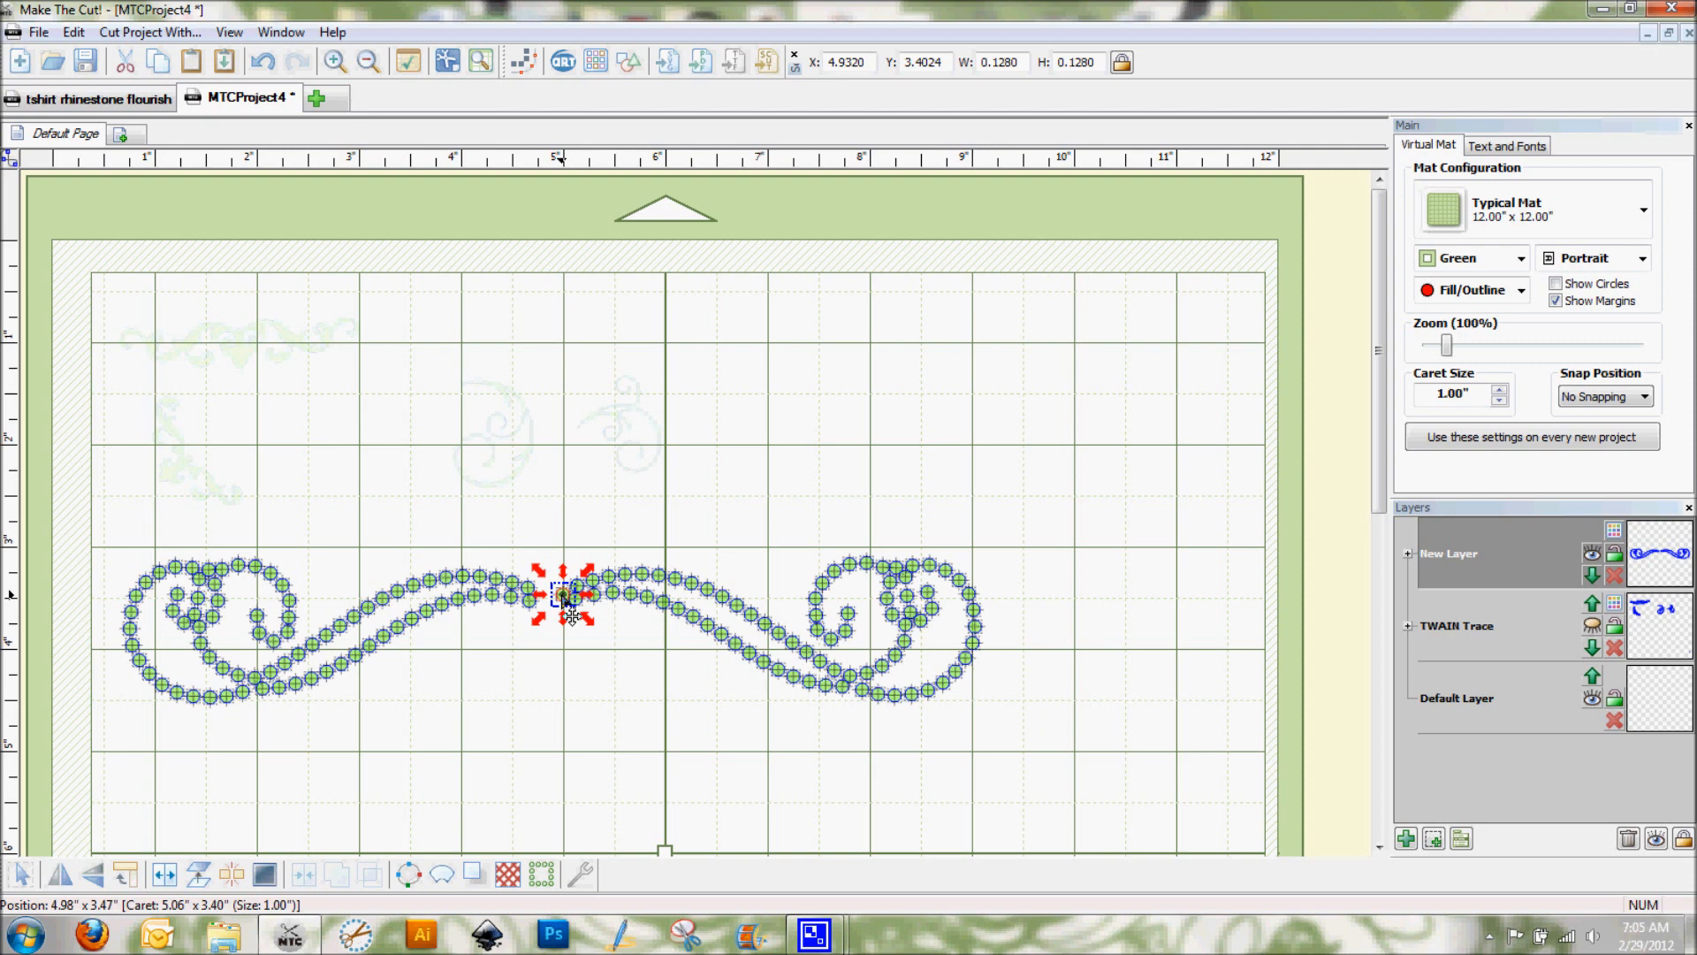
{"action": "key", "text": "Delete"}
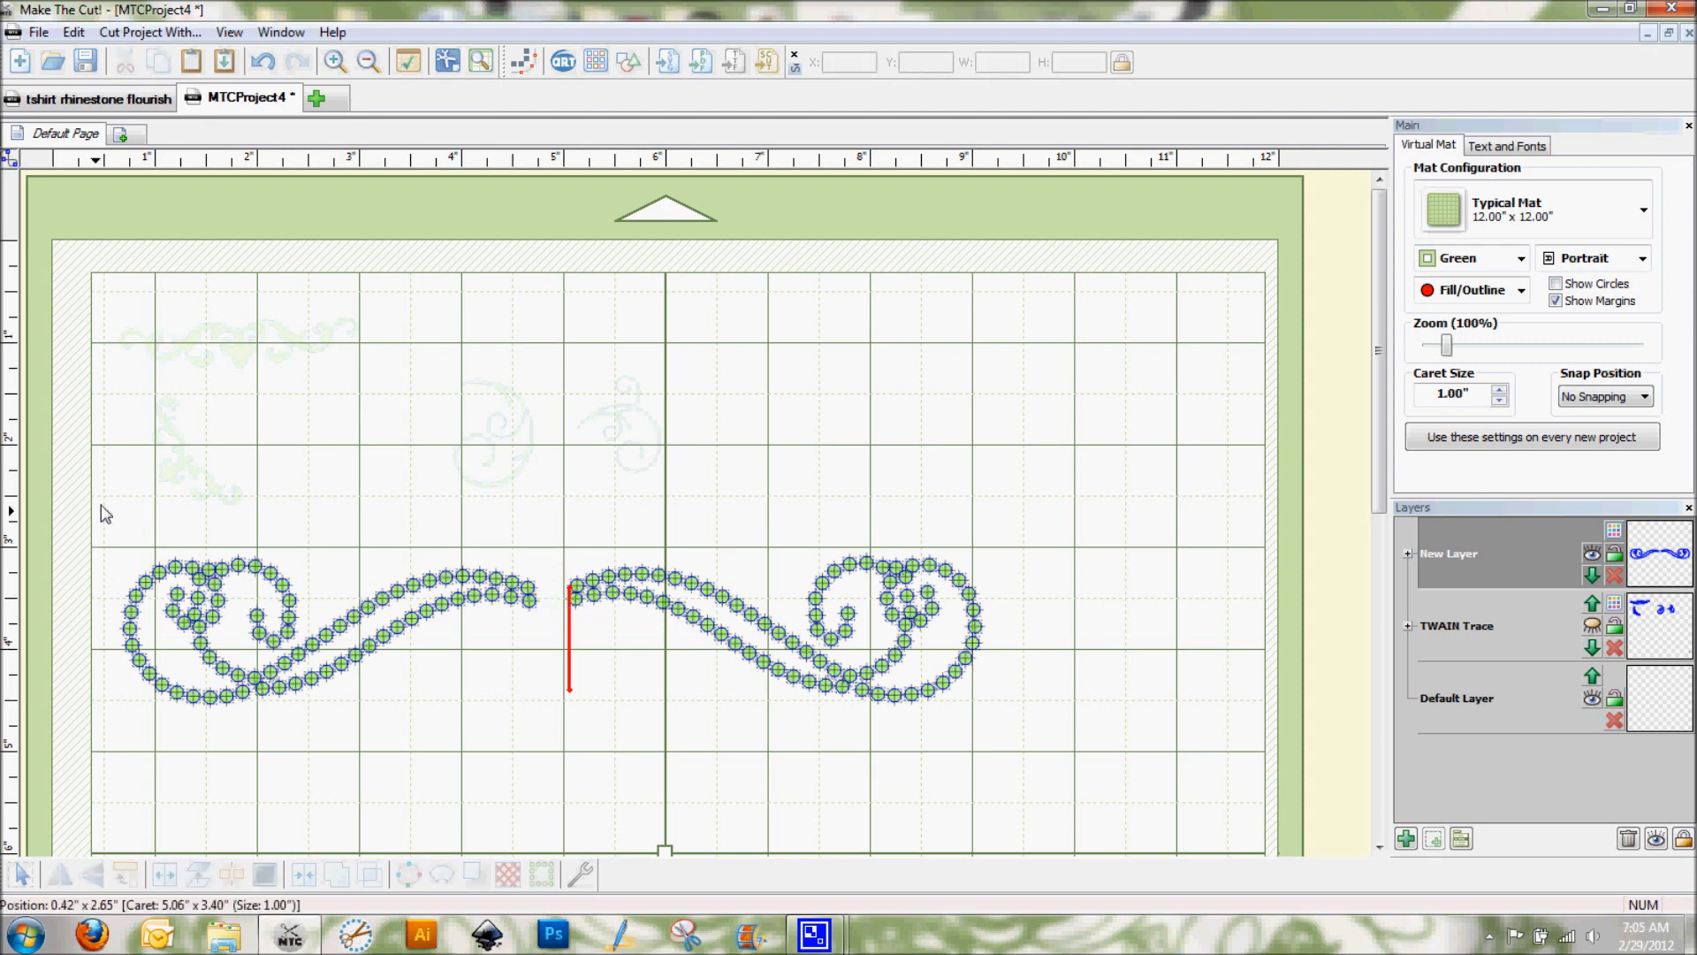
- Join the mirrored flourish's stones into one shape and the original flourish's stones into another
{"action": "left_click_drag", "start_coordinate": [106, 520], "coordinate": [566, 741]}
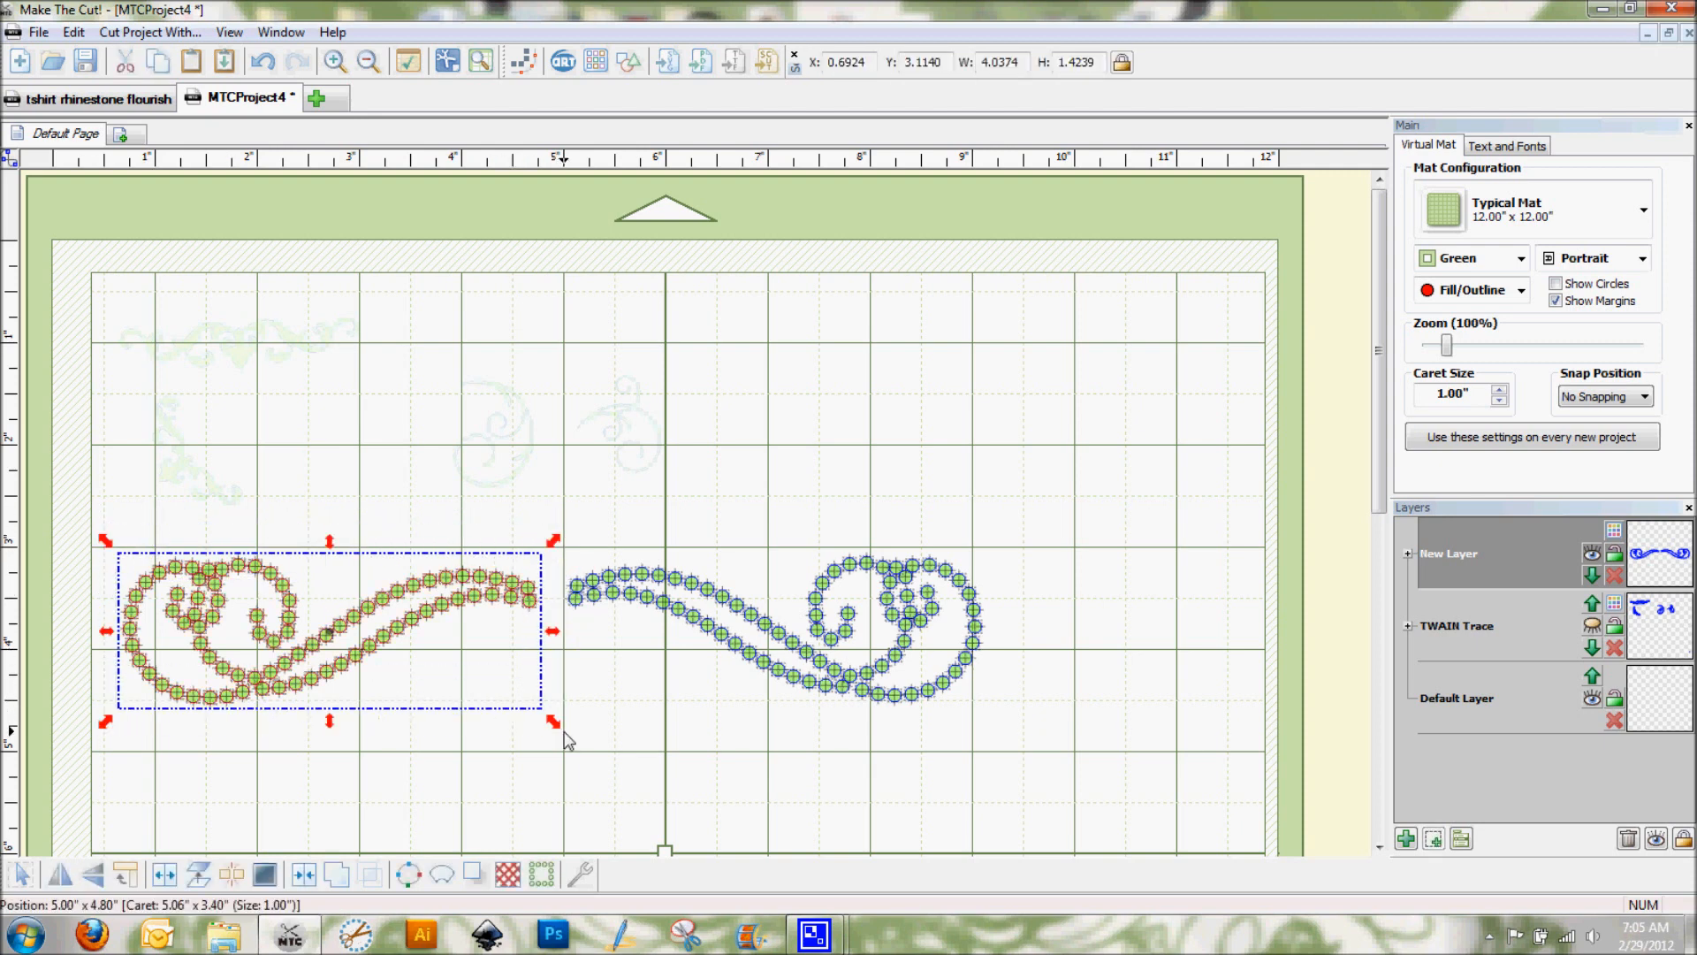
{"action": "left_click", "coordinate": [304, 875]}
{"action": "left_click", "coordinate": [642, 725]}
{"action": "left_click_drag", "start_coordinate": [562, 501], "coordinate": [1011, 756]}
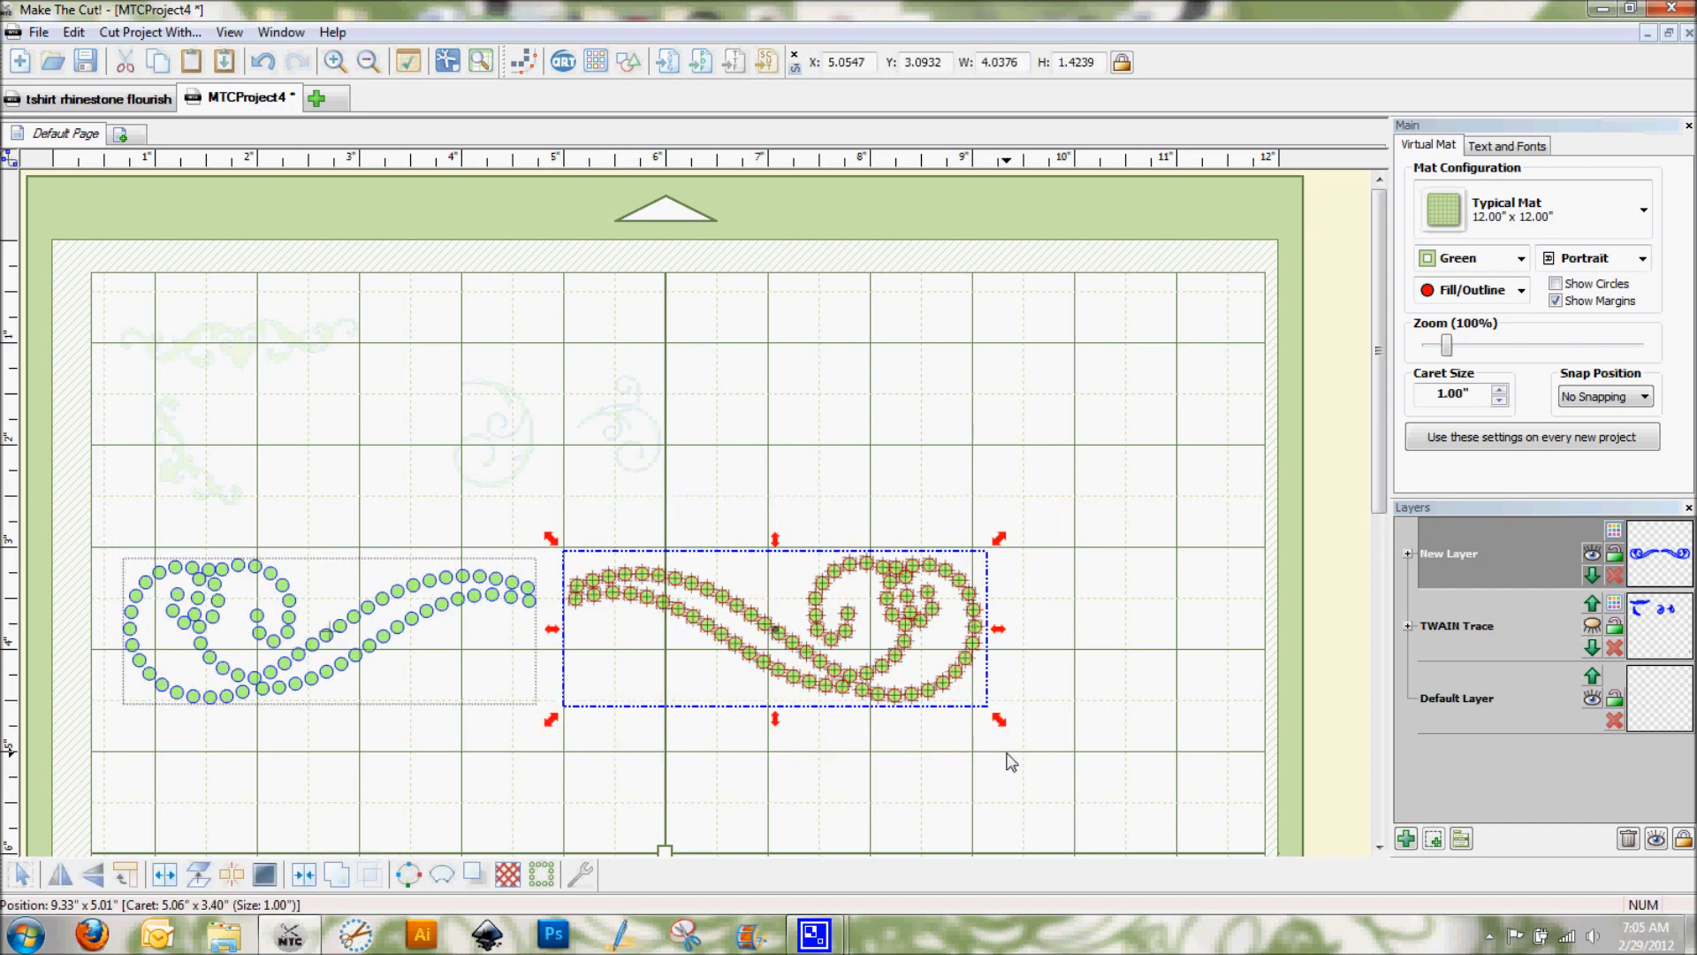
{"action": "left_click", "coordinate": [304, 874]}
- Move the mirrored flourish to about X 0.98, Y 3.09 so its tail meets the original's, and deselect it
{"action": "left_click_drag", "start_coordinate": [447, 595], "coordinate": [475, 594]}
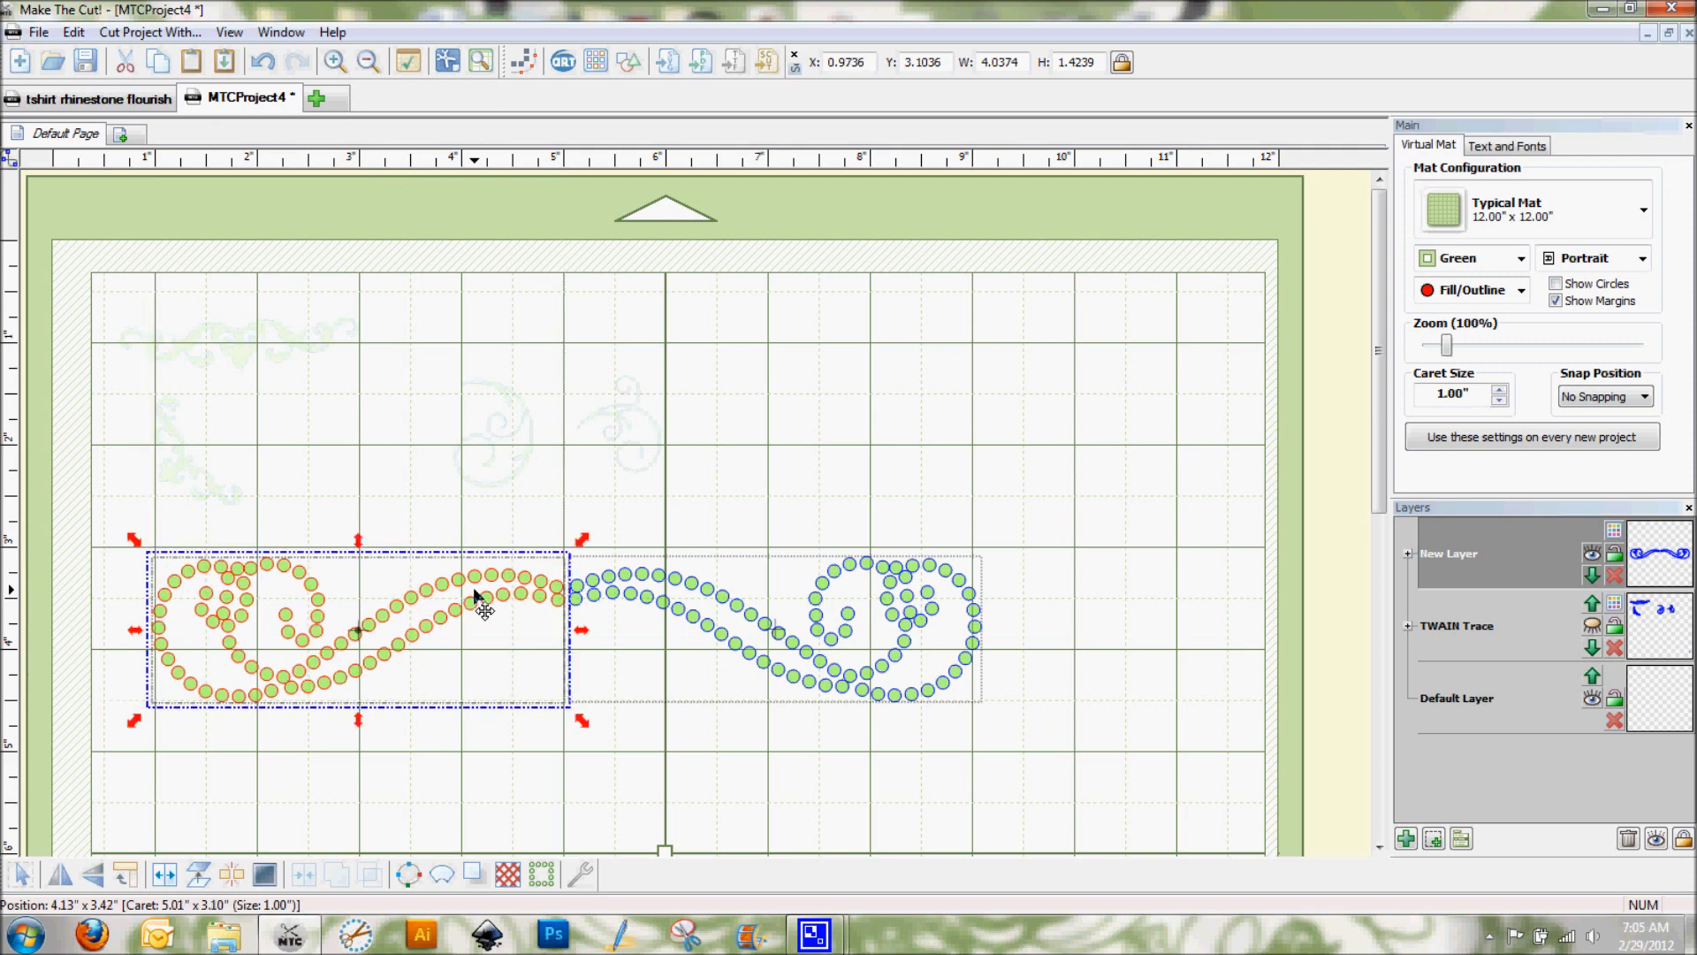
{"action": "key", "text": "Up"}
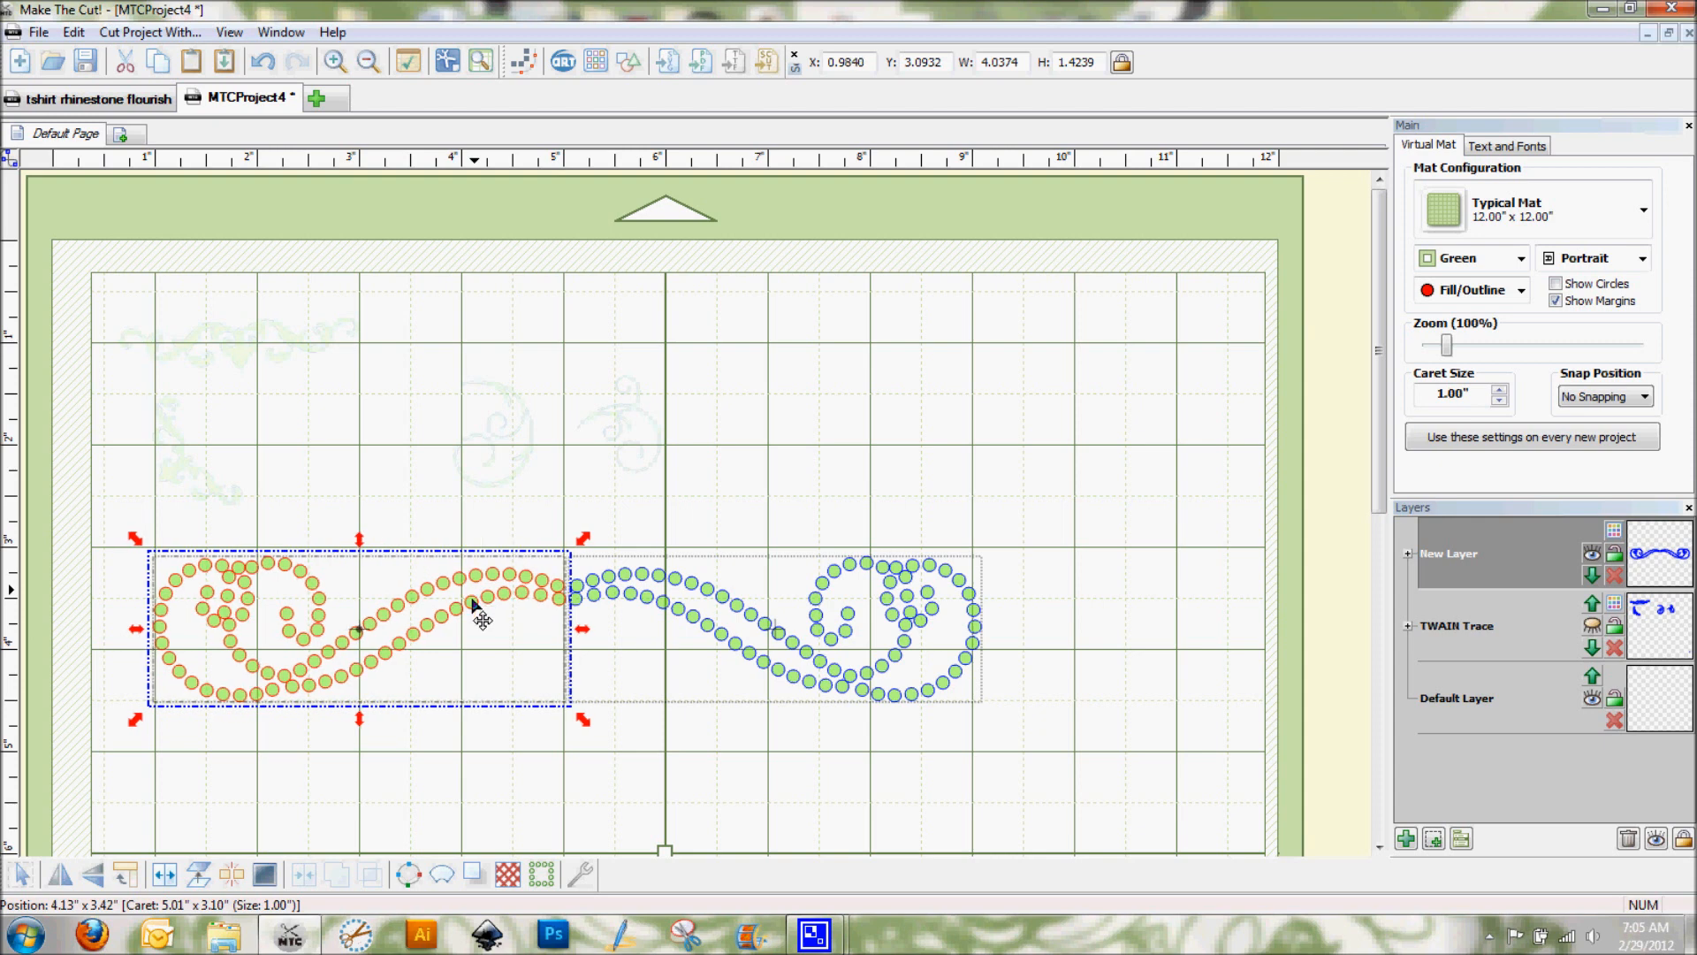
{"action": "left_click", "coordinate": [467, 785]}
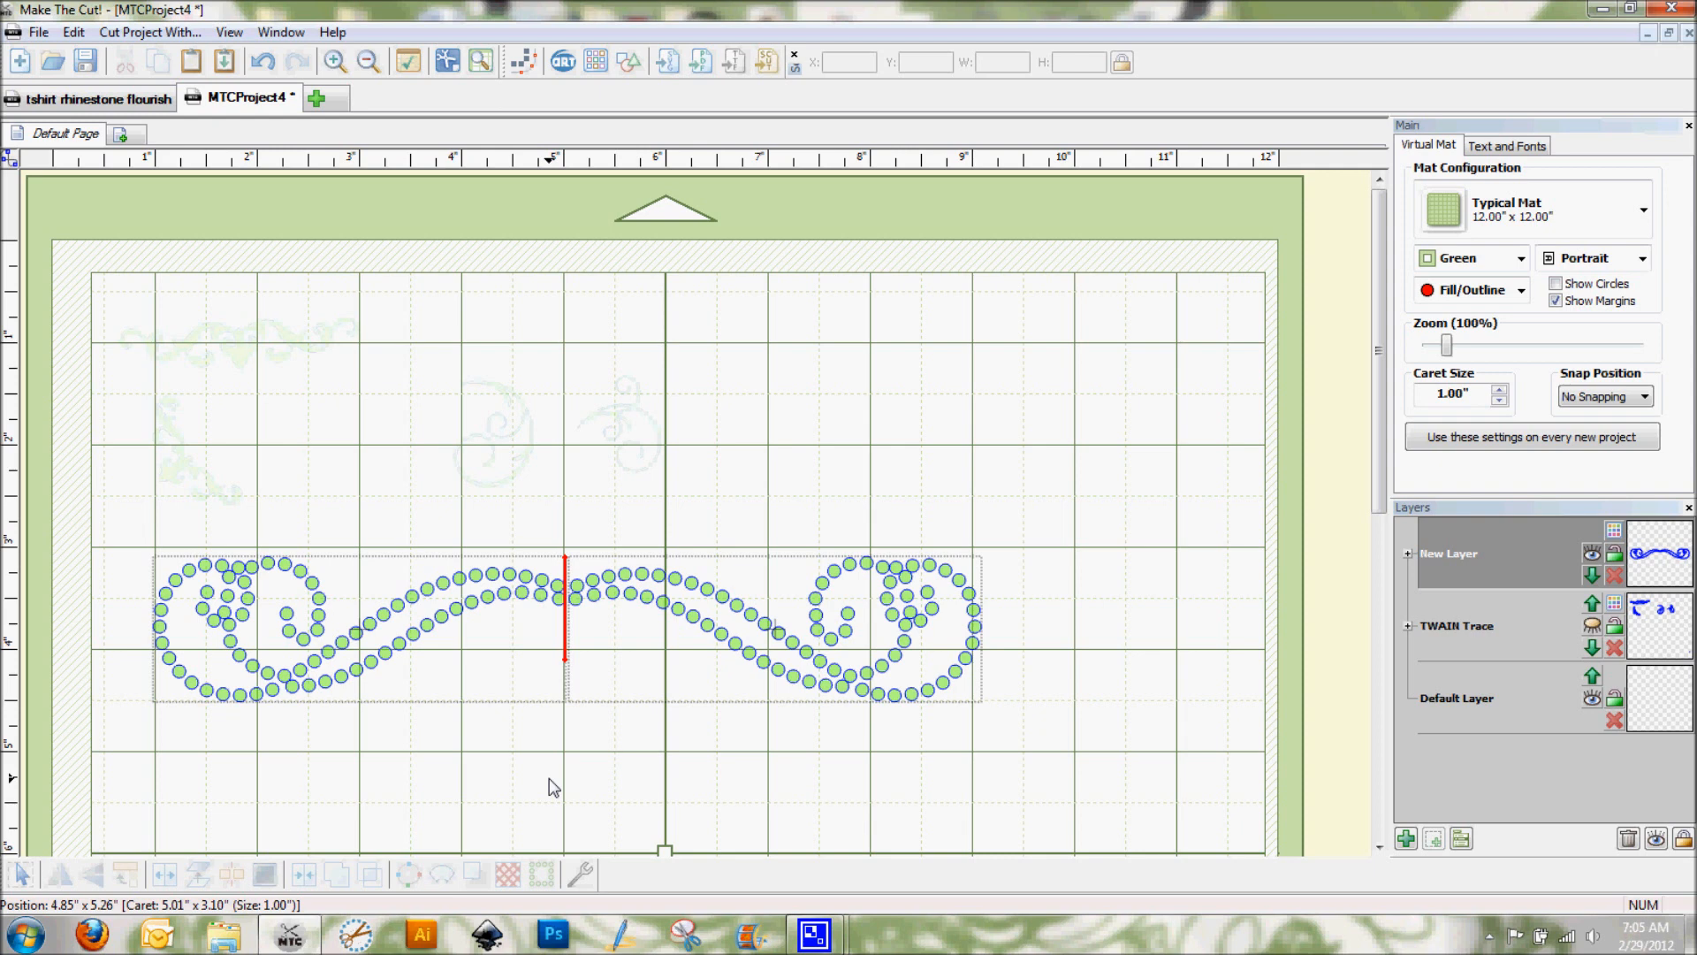
- Select the mirrored and original flourishes together
{"action": "left_click", "coordinate": [152, 665]}
{"action": "left_click", "coordinate": [311, 498]}
{"action": "left_click_drag", "start_coordinate": [121, 487], "coordinate": [1105, 778]}
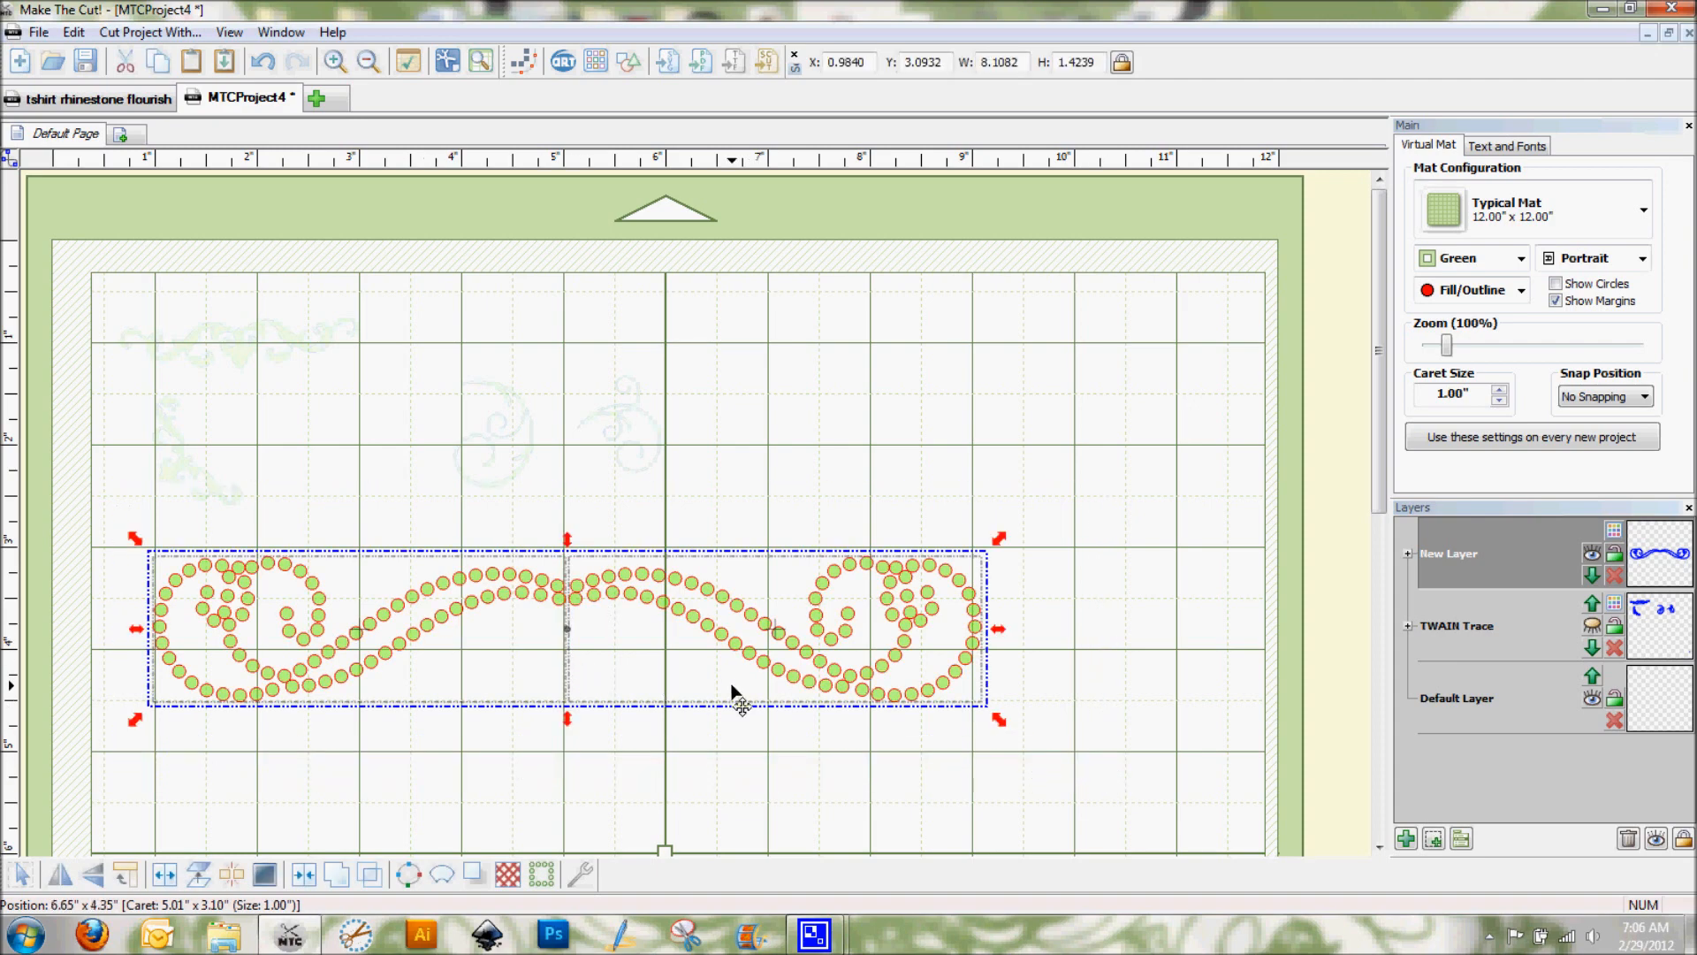